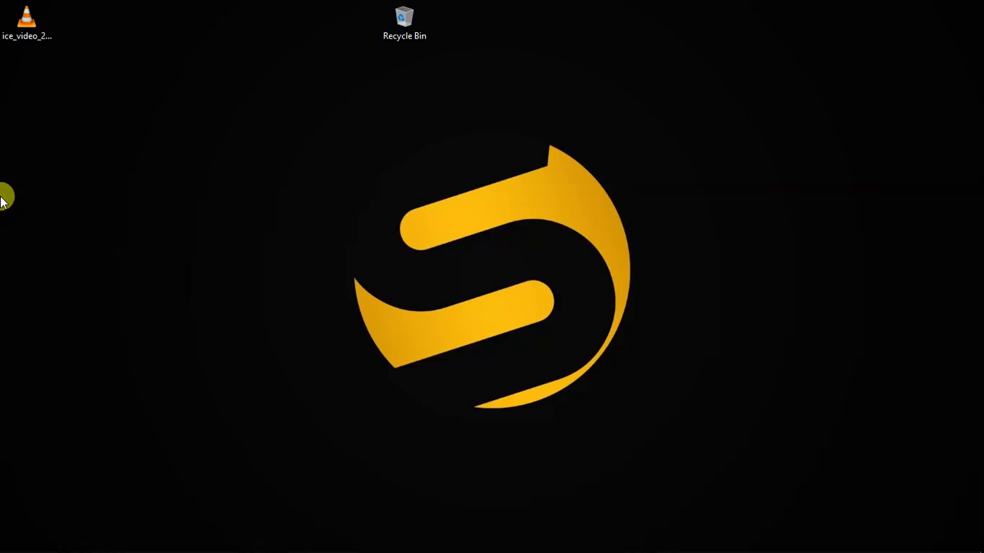
- Switch to ACID Pro, play the opening of the song and set the system volume to 16
mouse_move(1, 201)
click(14, 266)
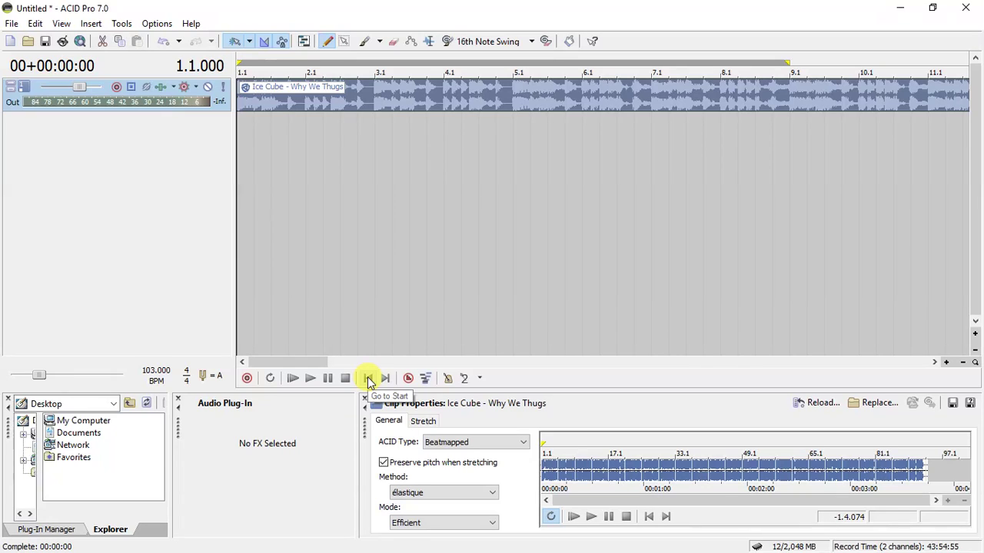
key(space)
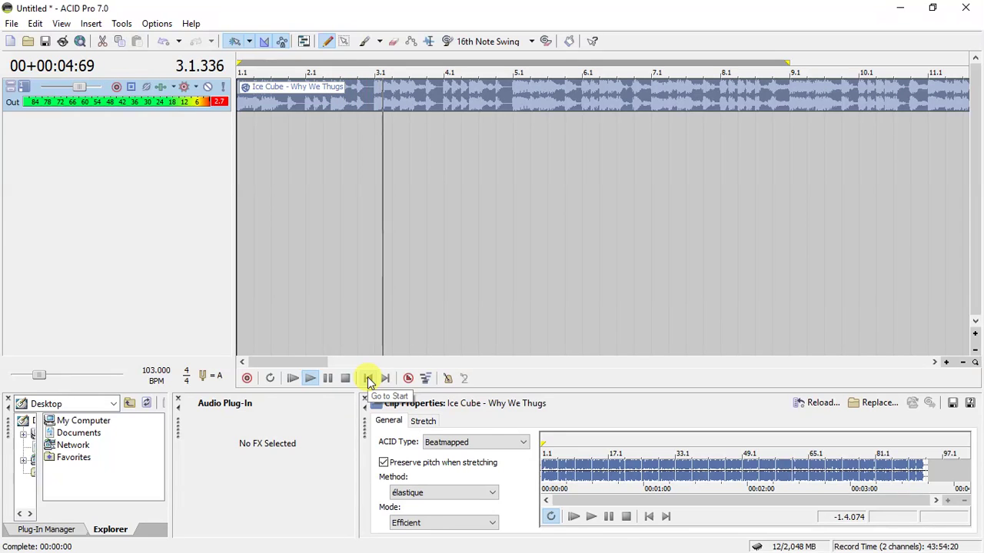
key(space)
key(XF86AudioRaiseVolume)
key(XF86AudioRaiseVolume)
key(XF86AudioRaiseVolume)
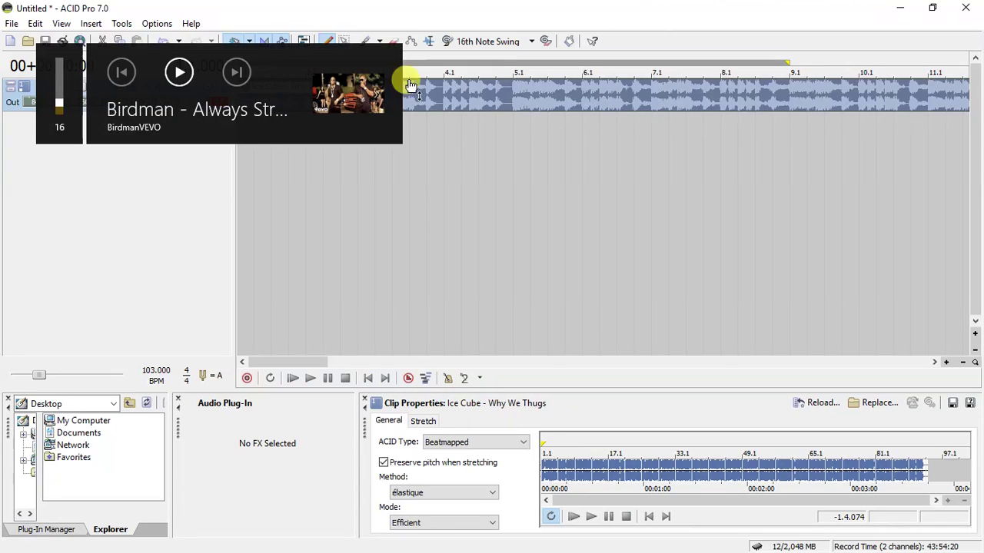
- Insert an empty second audio track below the song and reset its volume fader to the default level
click(426, 100)
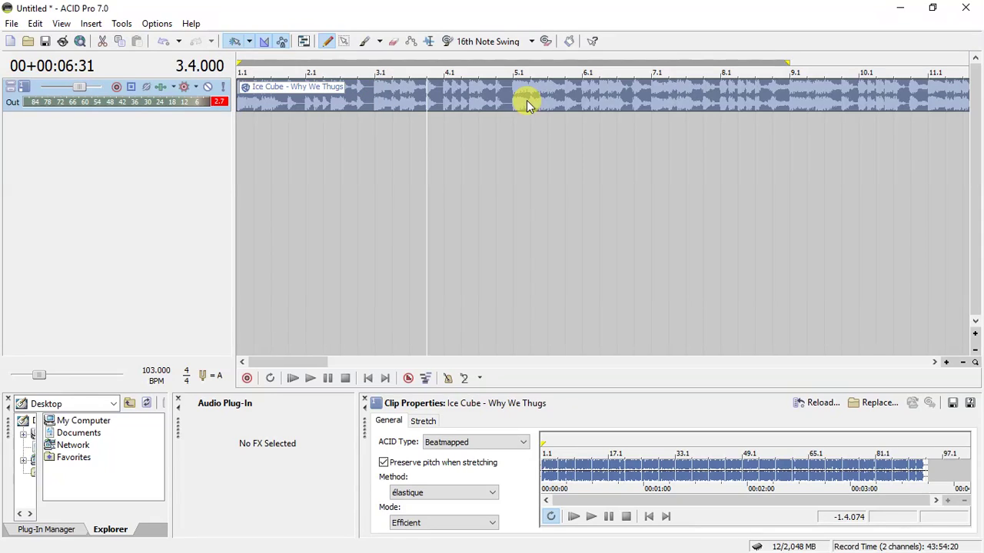
key(ctrl+q)
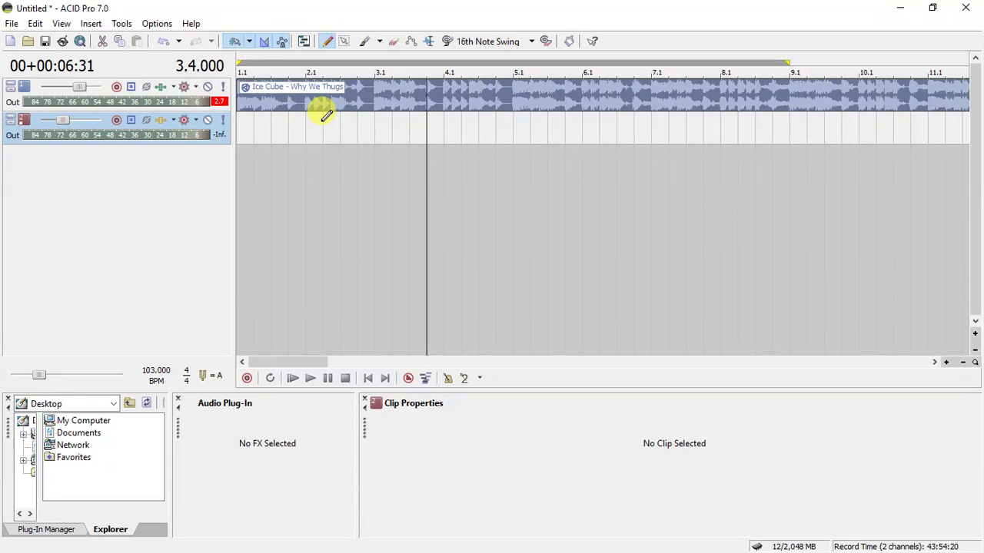
double_click(61, 121)
- Play the very beginning of the song from 1.1.000 with the waveform shown in close detail
click(254, 120)
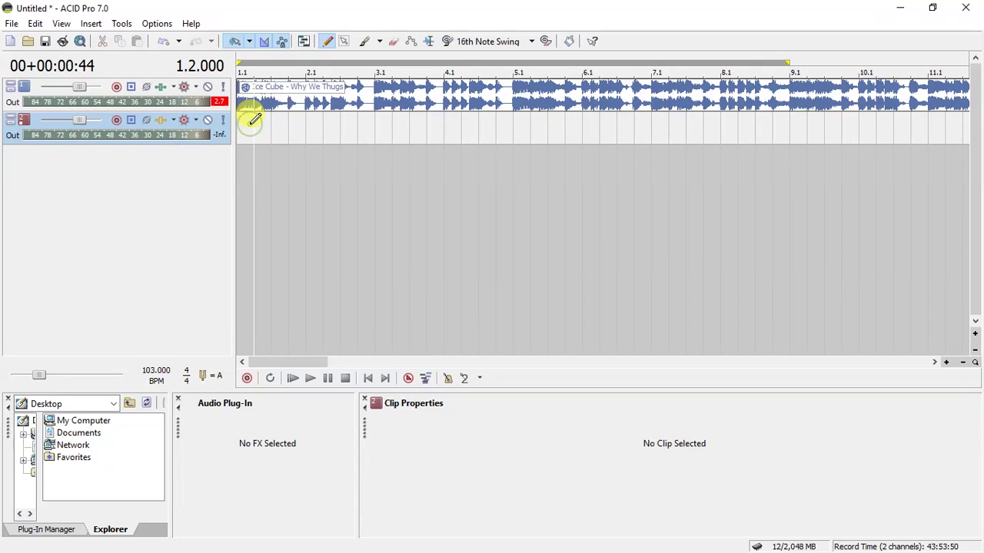
scroll(255, 119, up, 4)
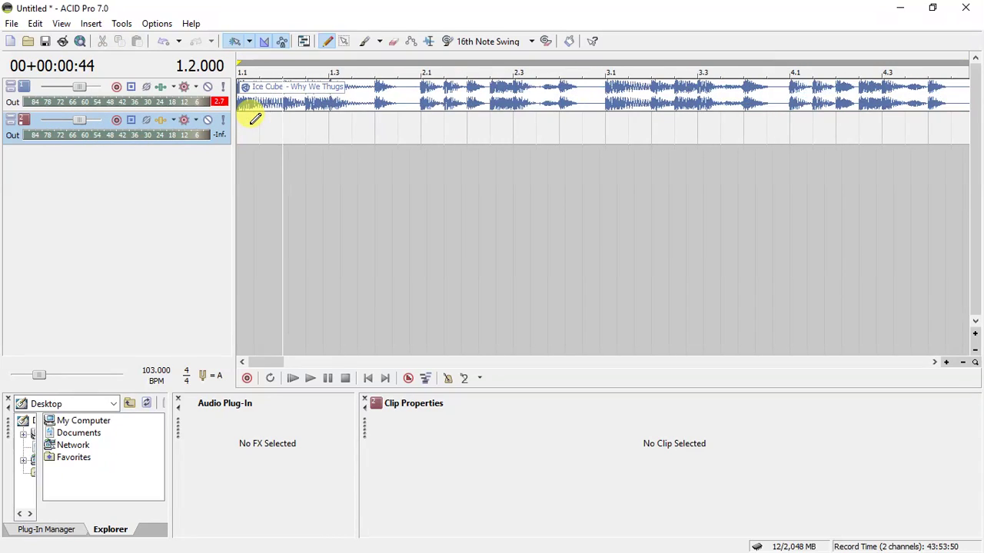
scroll(253, 123, up, 2)
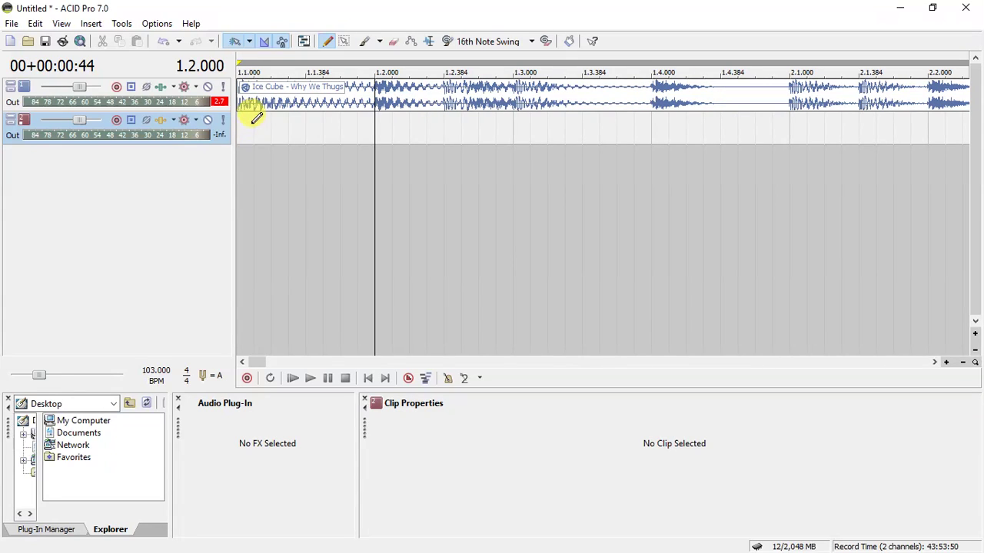
click(246, 114)
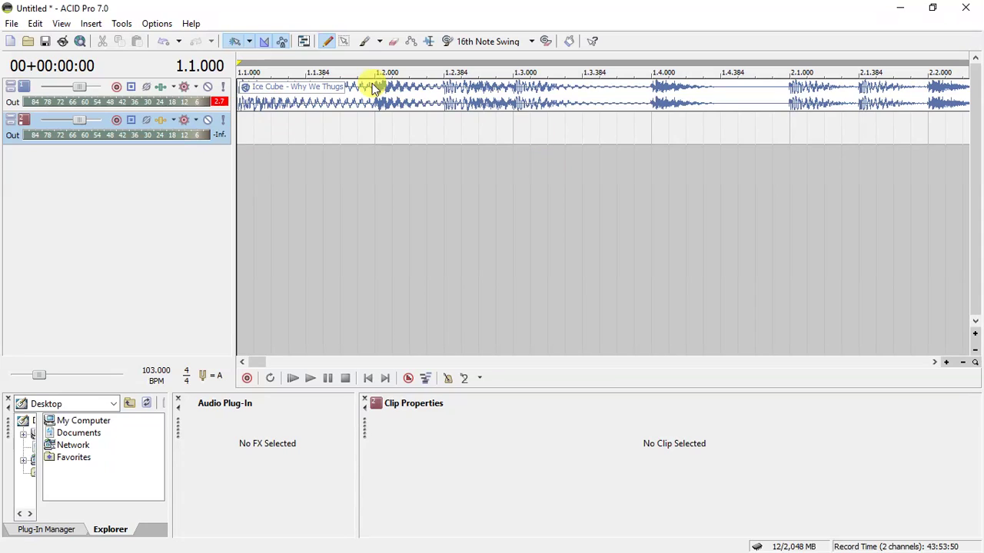
scroll(373, 87, up, 2)
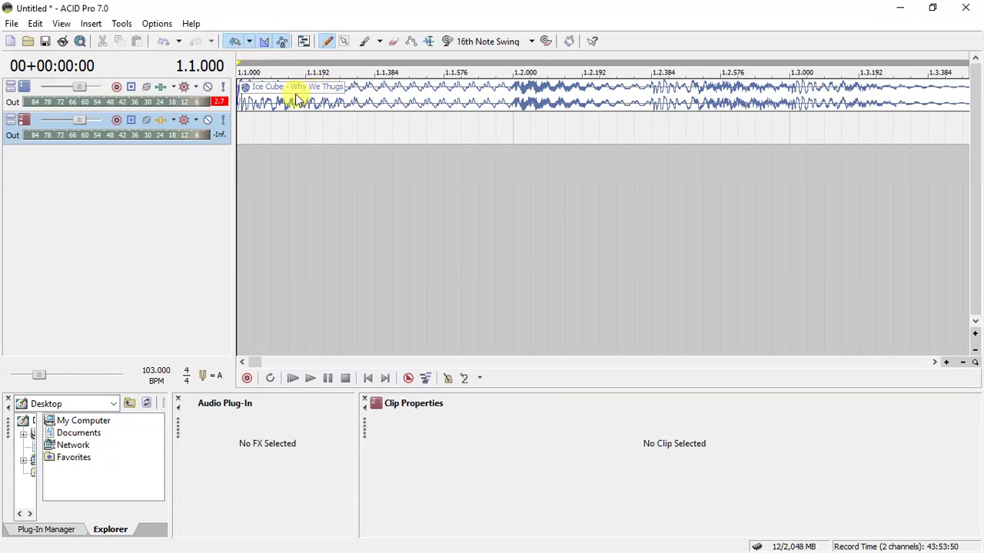
click(243, 102)
key(space)
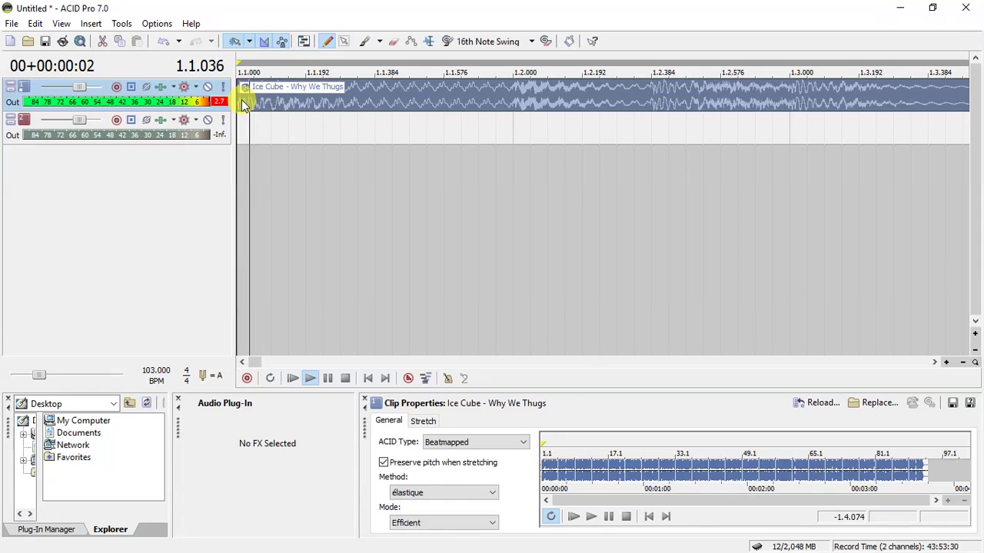
key(space)
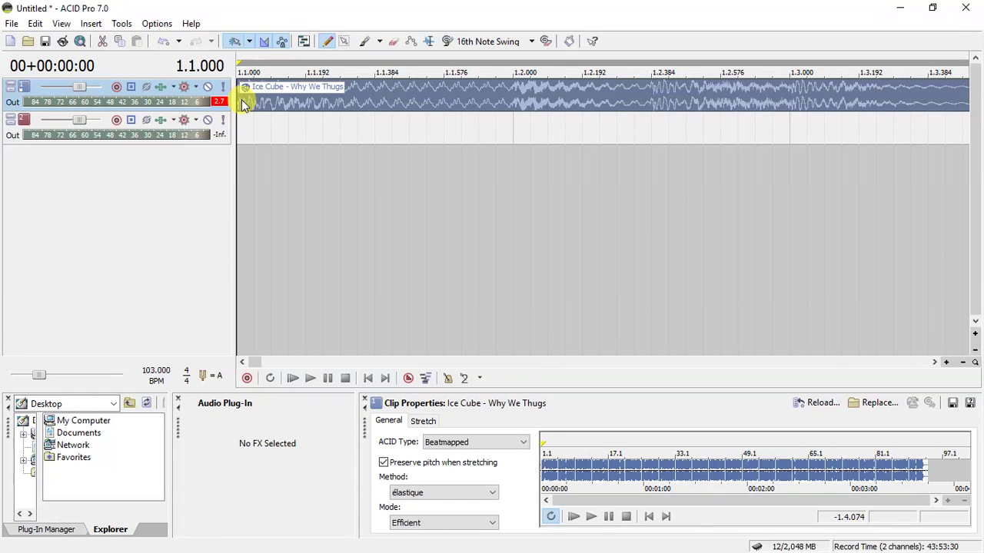
drag(243, 104, 263, 93)
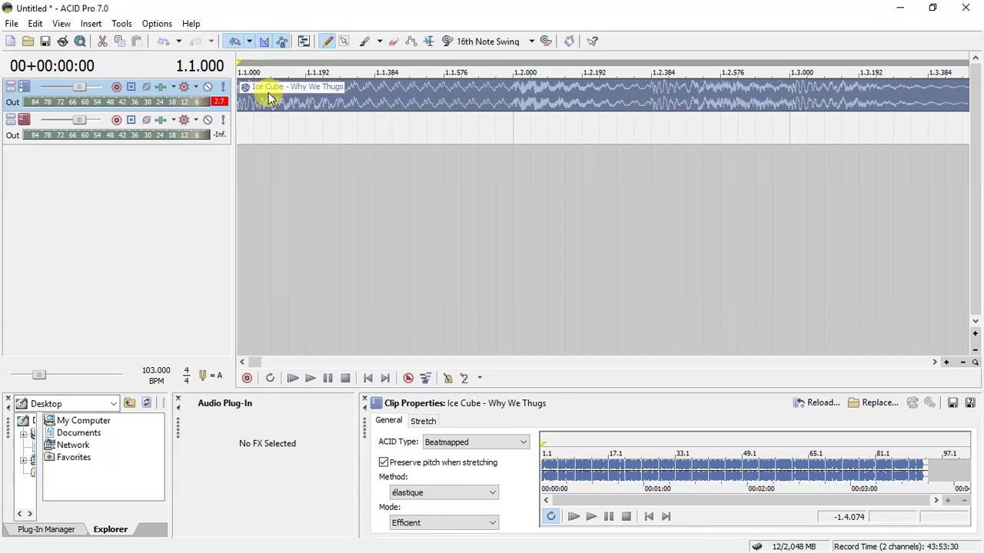
- Split the song event at 1.2.000 and delete everything after its first beat
click(512, 103)
key(s)
key(Delete)
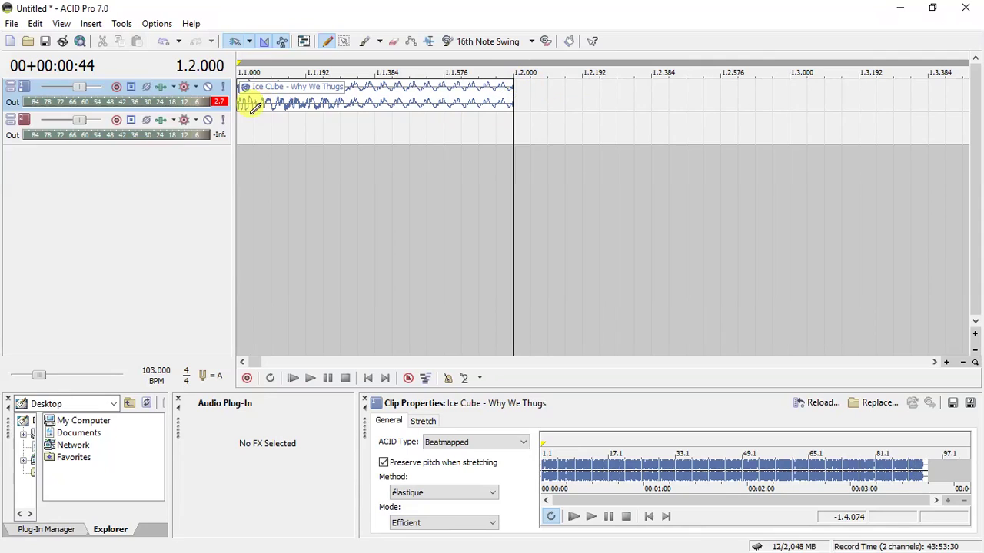
- Copy the trimmed song beat to 1.3.000 on the same track and play the timeline from the start
click(241, 89)
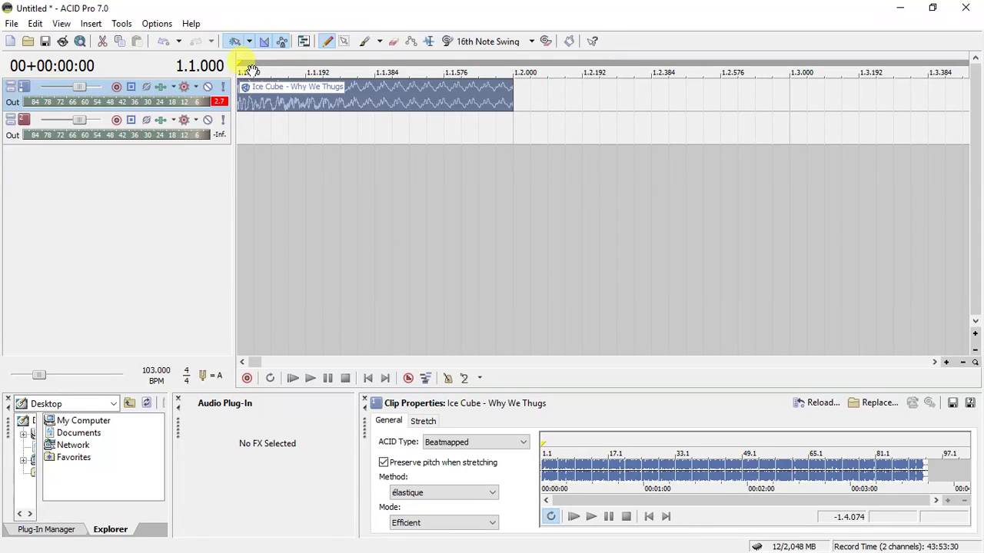
drag(248, 88, 807, 96)
key(space)
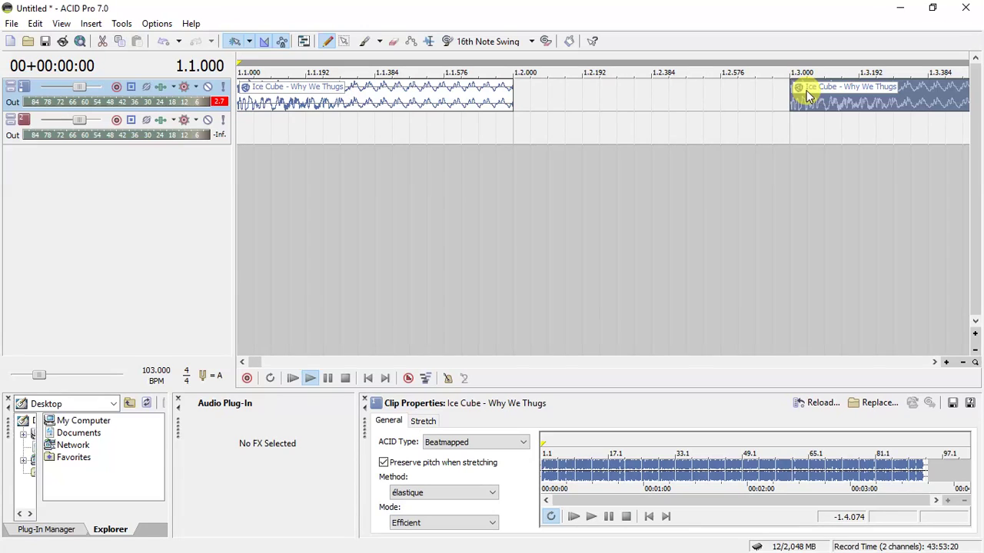
key(space)
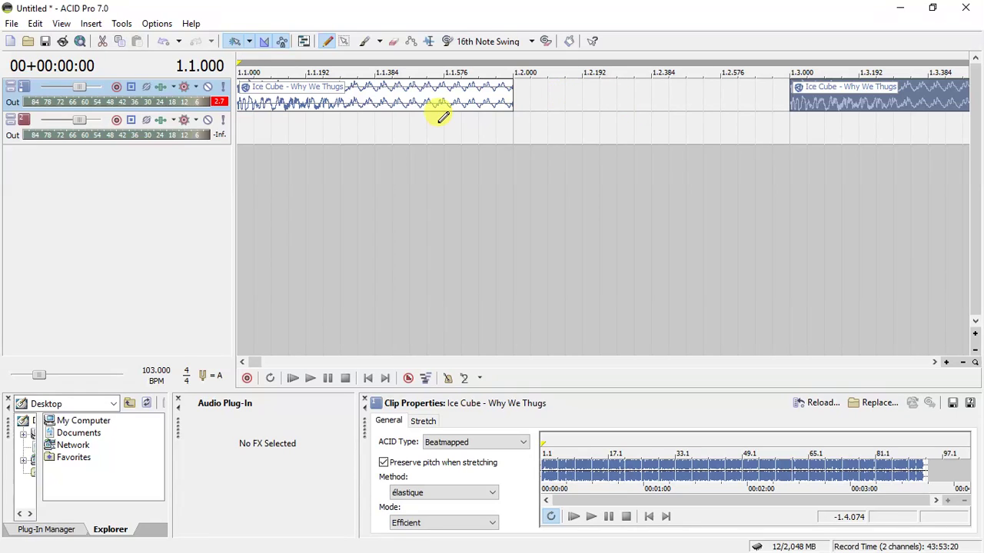
- Import the "SubTheKing main" audio file from the Dj Sub New Drop folder onto the second track at 1.2.000
key(super)
click(107, 547)
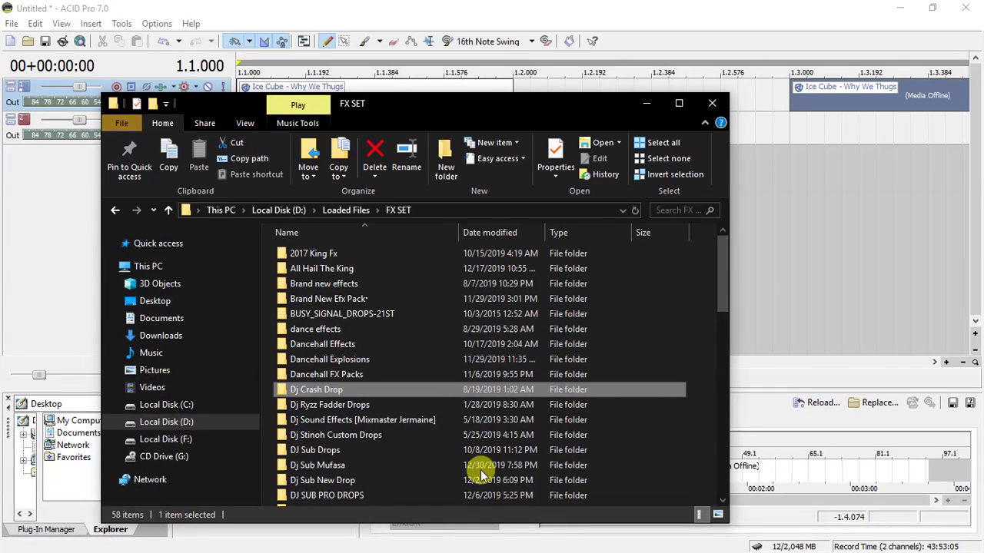
double_click(353, 482)
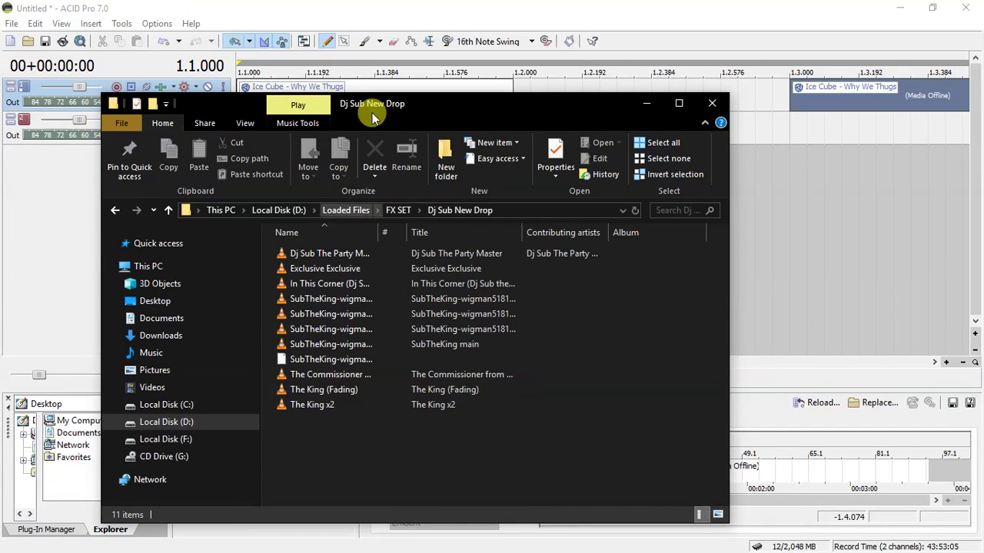
drag(372, 115, 235, 259)
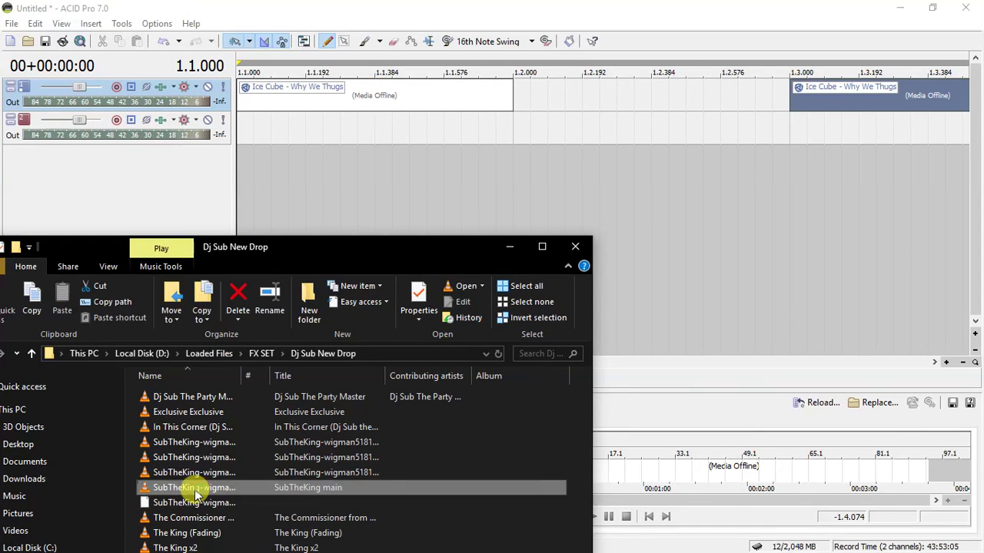
drag(195, 489, 507, 138)
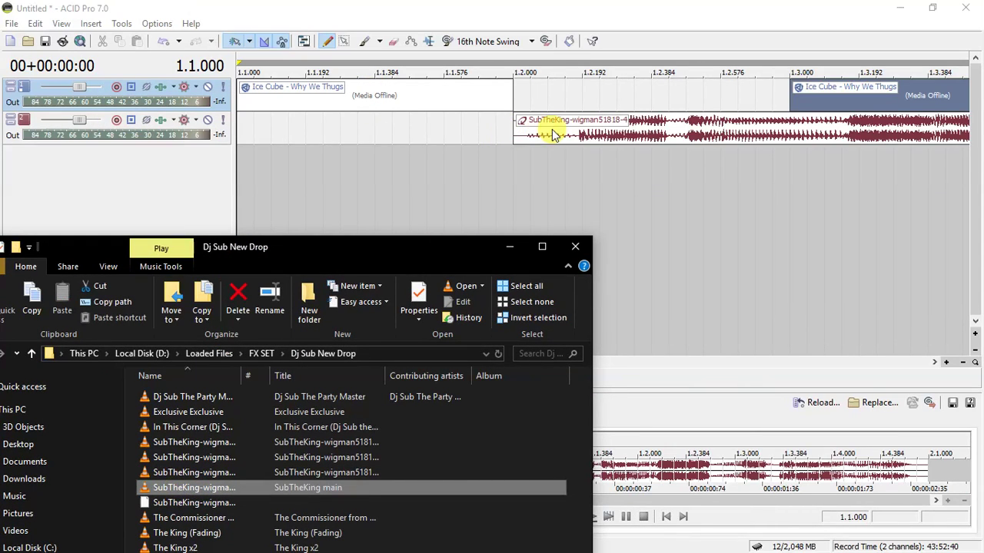
- Set the ACID type of the voice drop clip on the second track to One-Shot
click(550, 133)
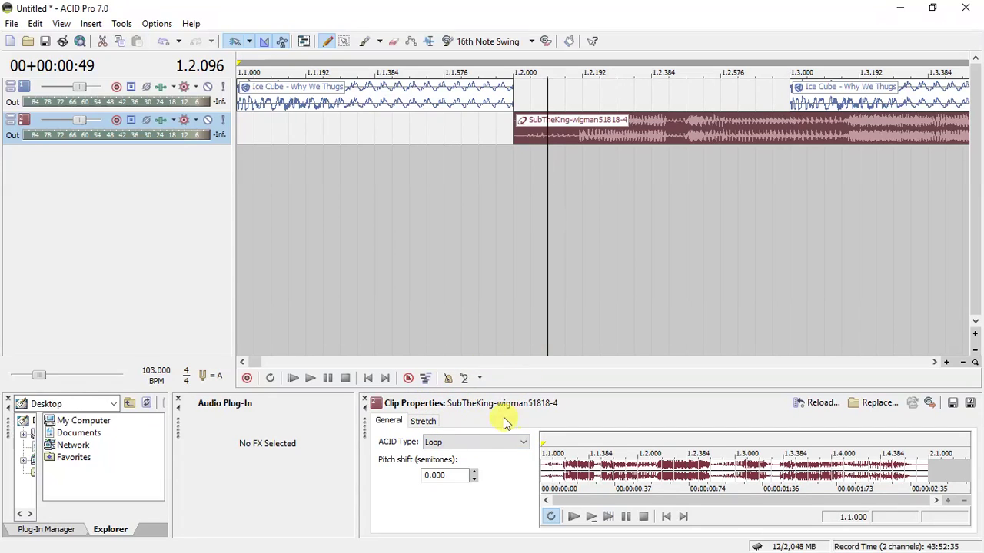
click(474, 442)
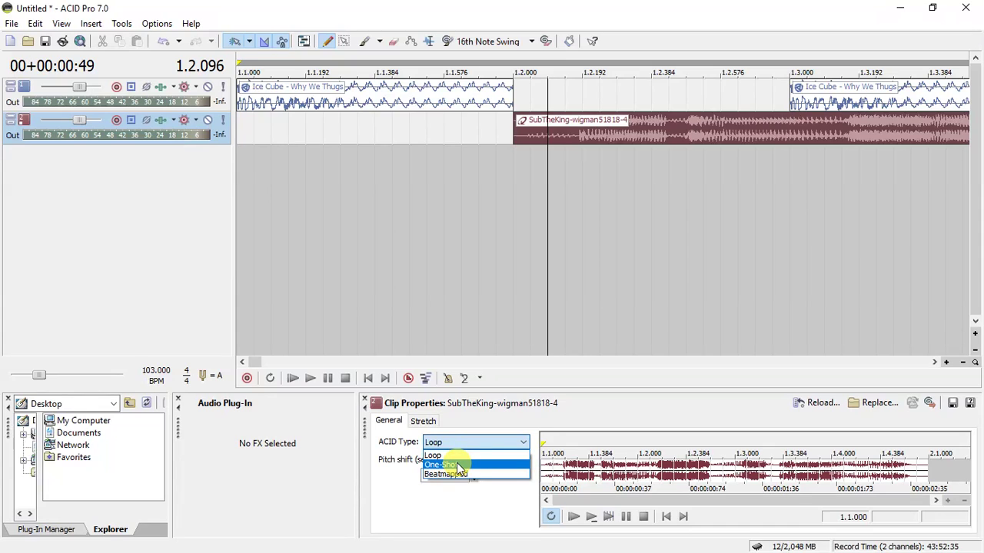
click(459, 465)
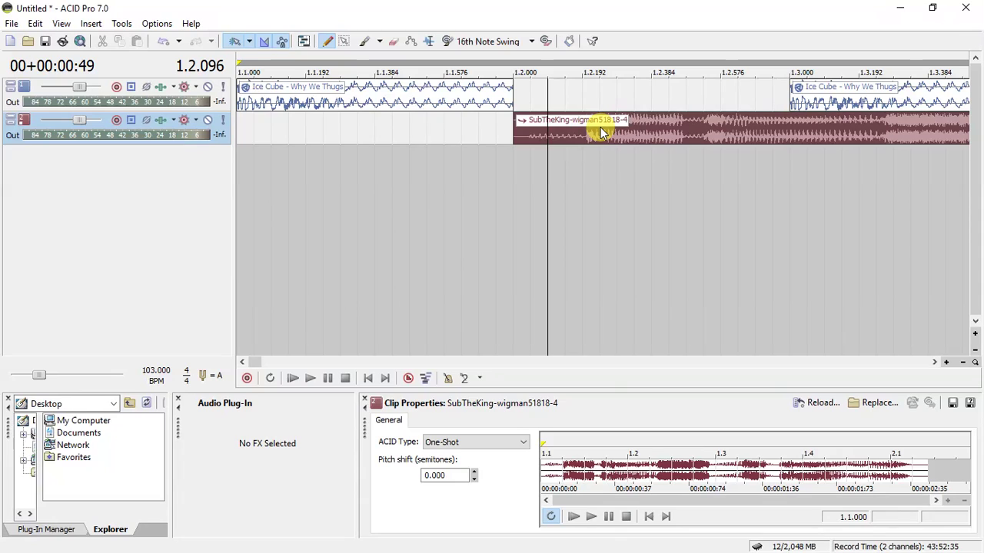
- Shift the voice drop earlier so its first word begins at 1.2.000, auditioning the second track in solo
drag(600, 130, 538, 133)
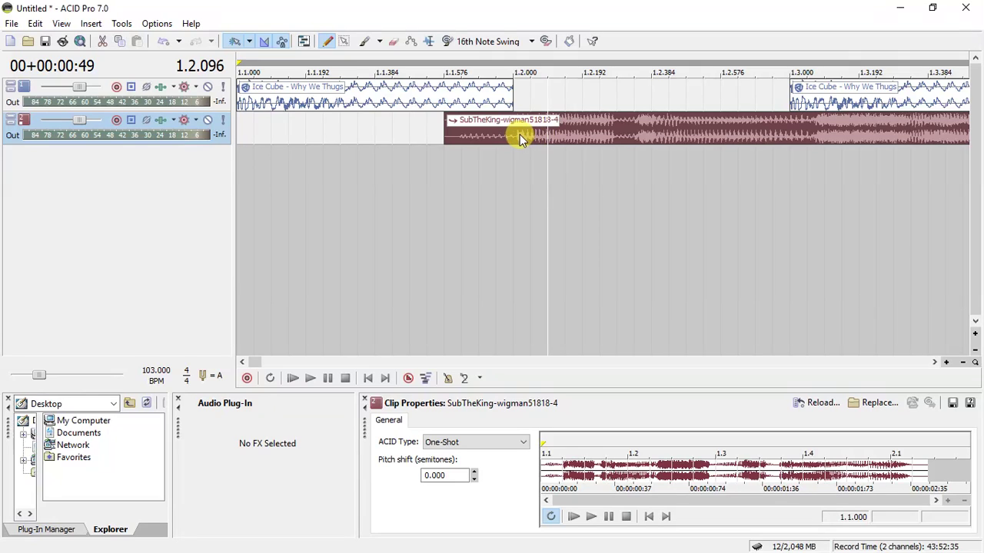
click(518, 137)
click(223, 120)
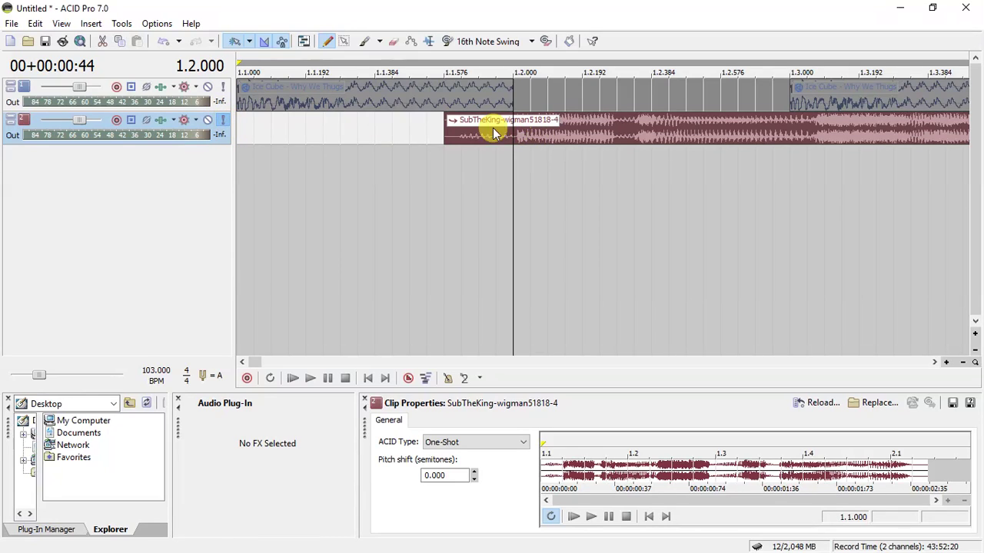
key(space)
key(space)
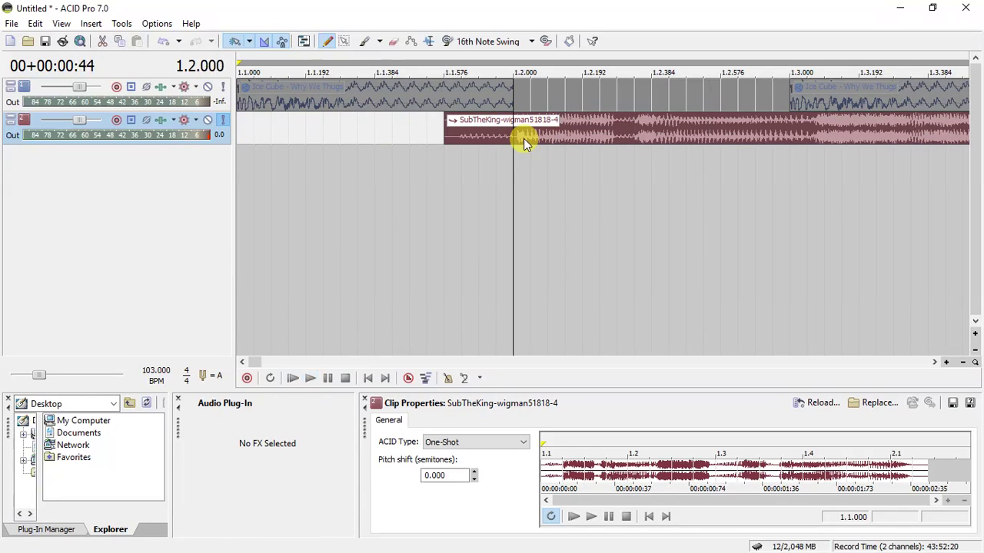
click(224, 120)
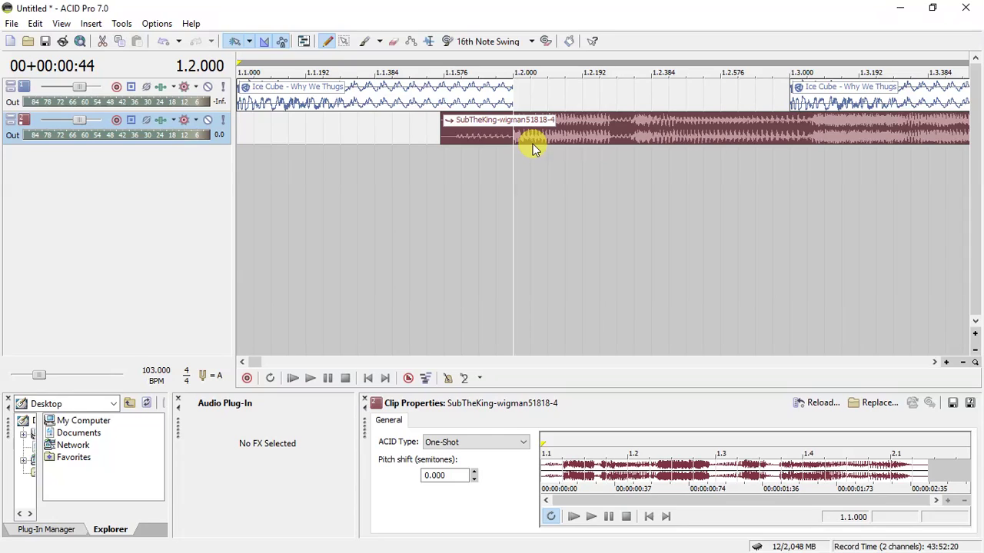
- Trim the voice drop to the short slice between 1.2.000 and 1.2.048, deleting the parts before and after it
key(s)
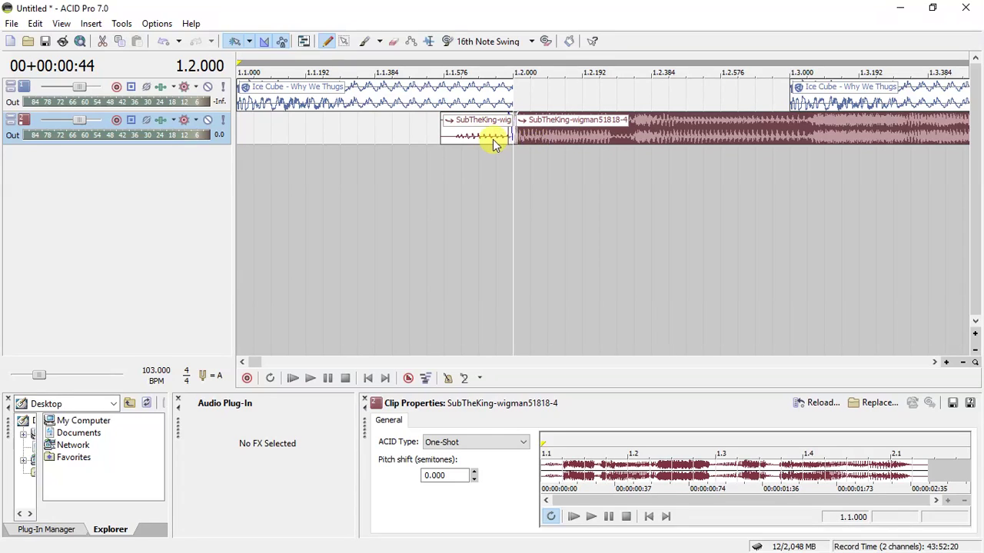
click(493, 140)
key(Delete)
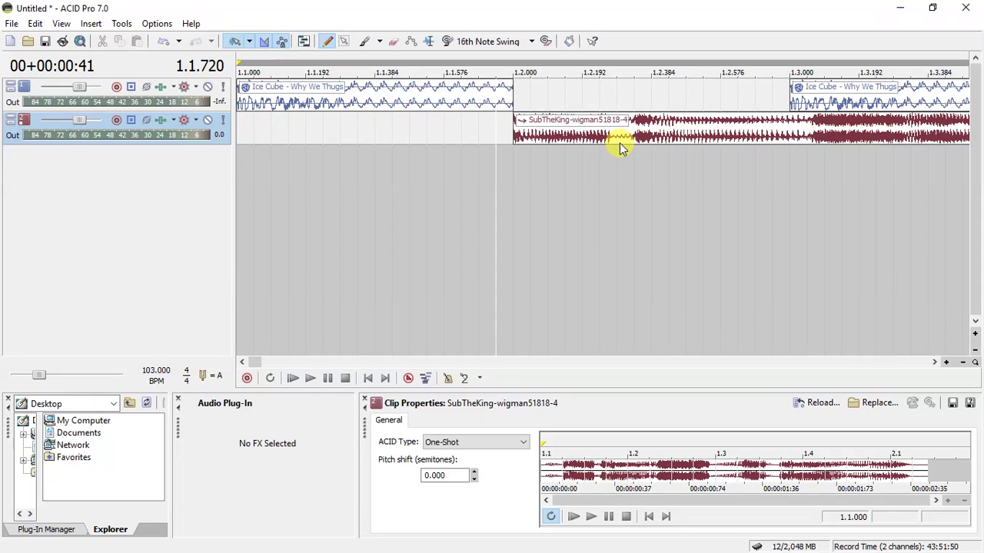
click(531, 139)
key(s)
click(534, 135)
key(Delete)
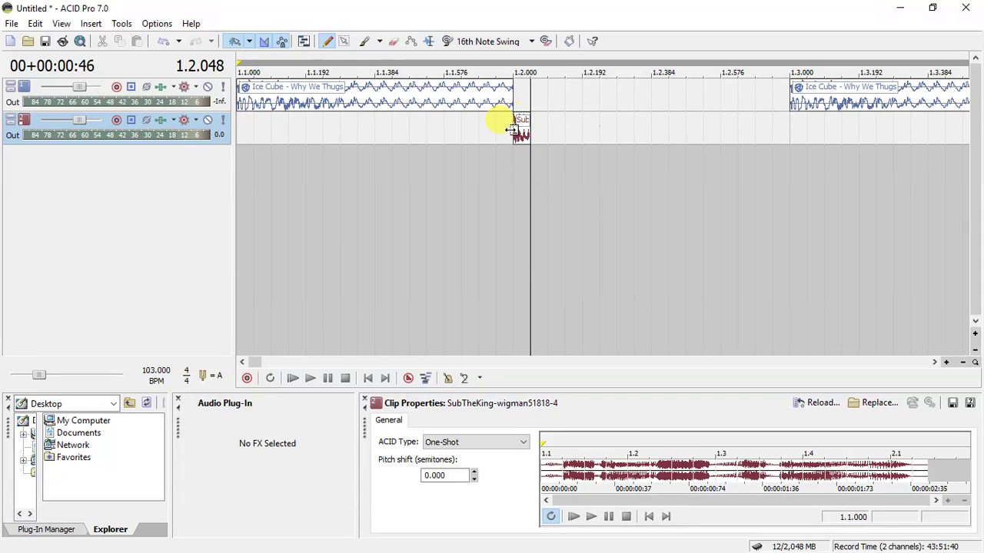
- Copy the short voice slice to 1.2.192, 1.2.384, 1.2.576 and 1.3.000, and extend the last copy to 1.3.192
click(515, 131)
click(590, 131)
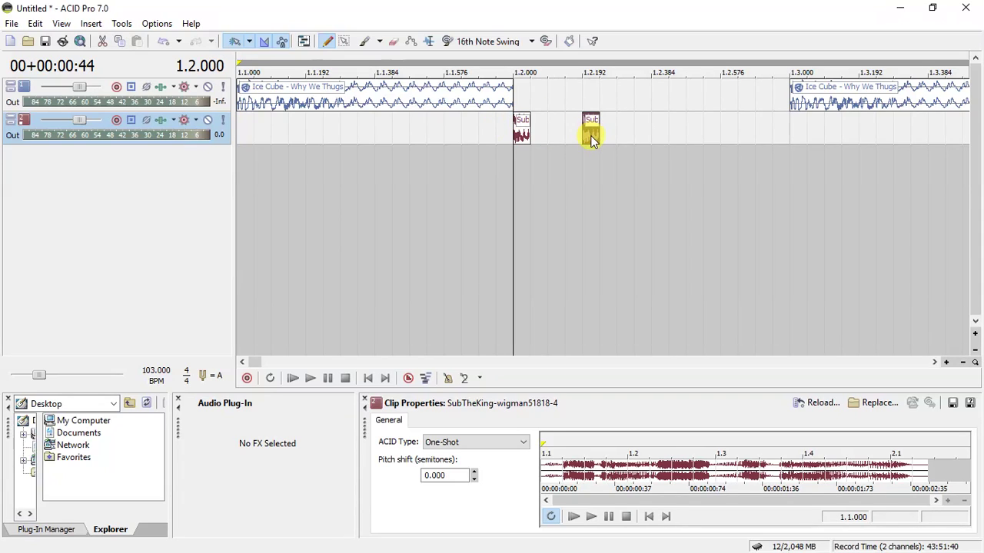
click(661, 133)
click(660, 132)
click(729, 130)
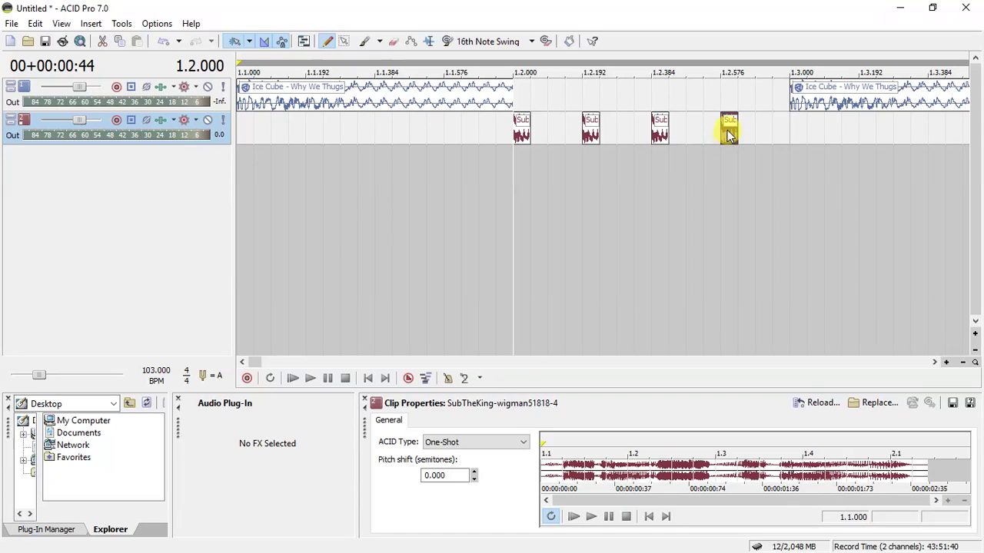
click(801, 130)
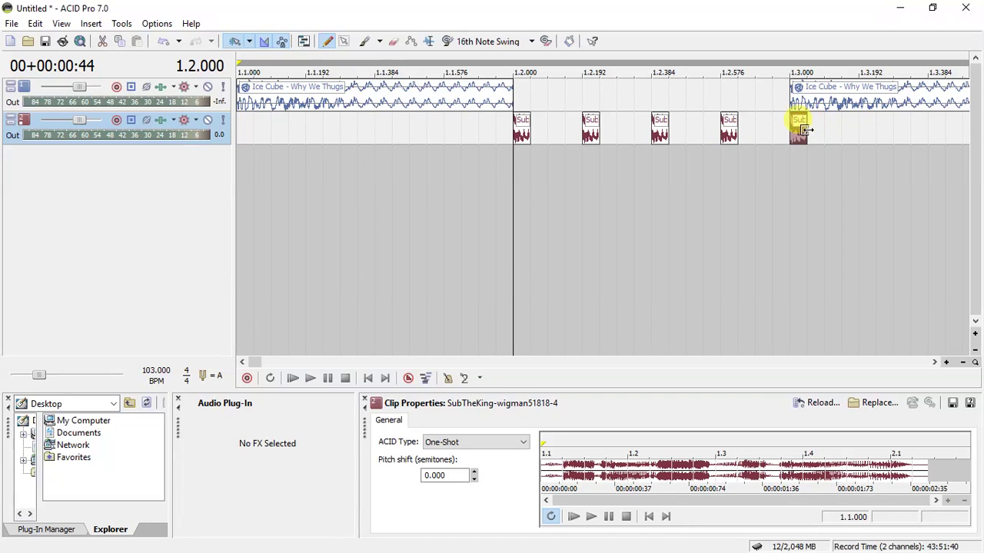
mouse_move(810, 130)
mouse_down()
mouse_move(942, 130)
mouse_move(859, 126)
mouse_up()
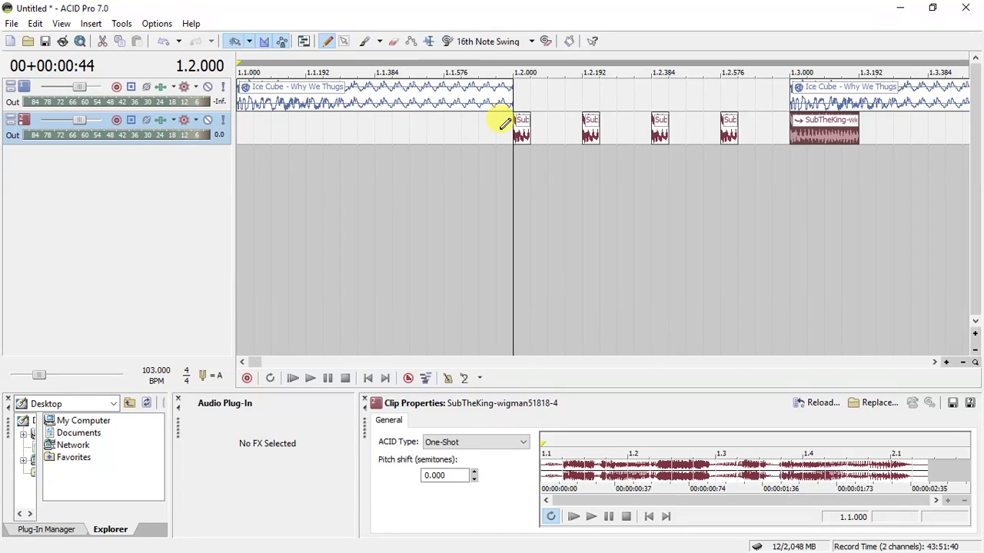
- Insert an empty third audio track below the voice drop track
key(ctrl+q)
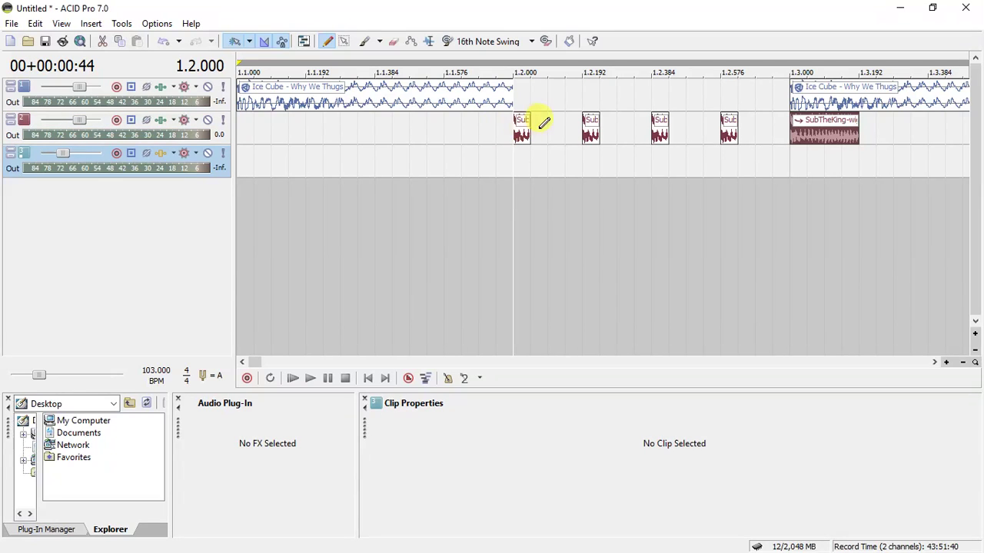
- Copy the first voice slice to 1.2.096 and extend the slice at 1.2.384 to 1.2.528
click(517, 131)
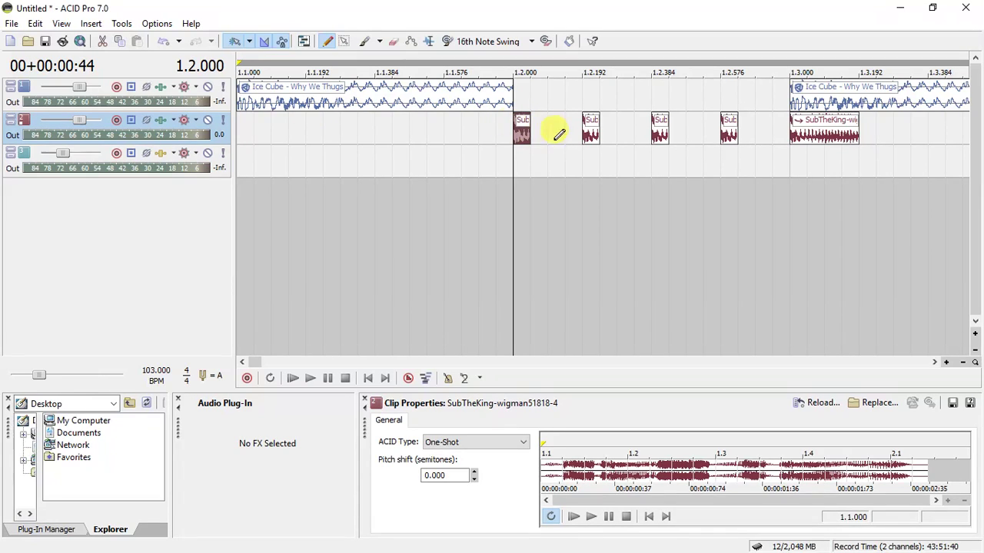
click(555, 129)
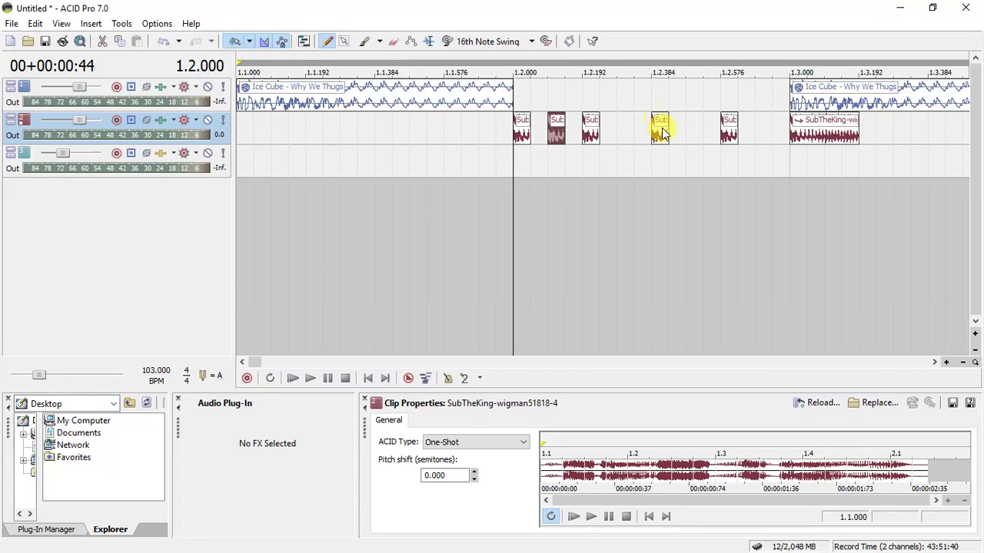
drag(666, 128, 701, 128)
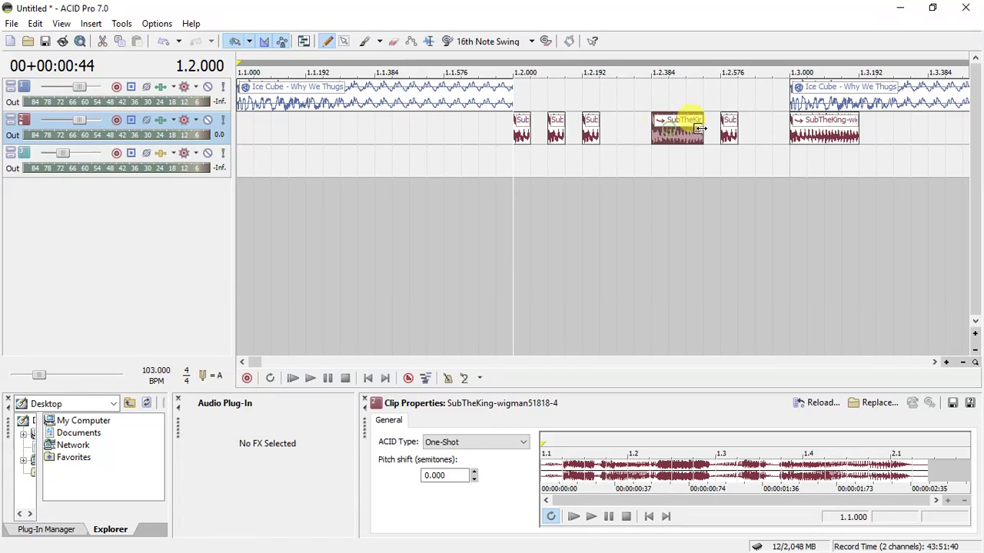
- Pitch-shift the voice slice at 1.2.096 by -3 and the one at 1.2.576 by +1, and audition the result from the start
click(556, 138)
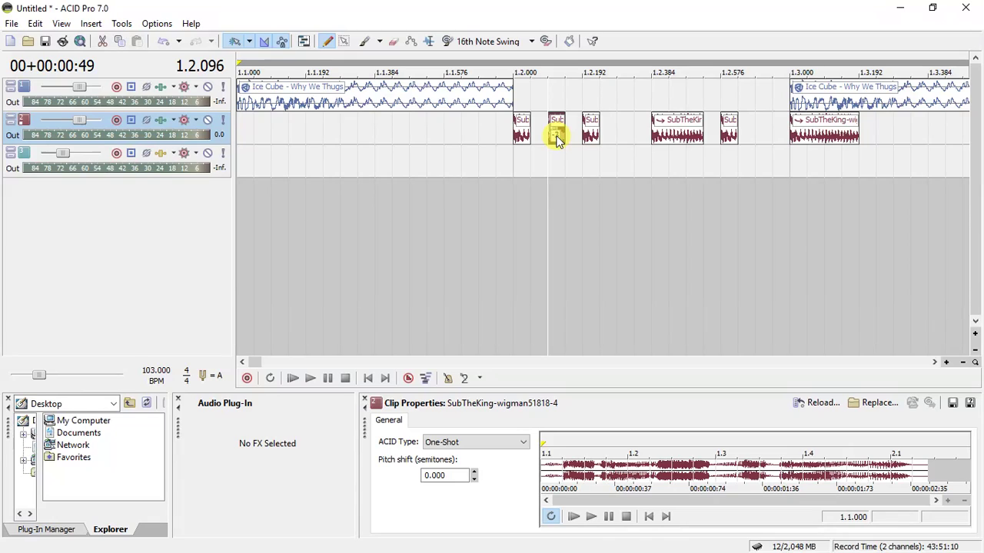
click(725, 137)
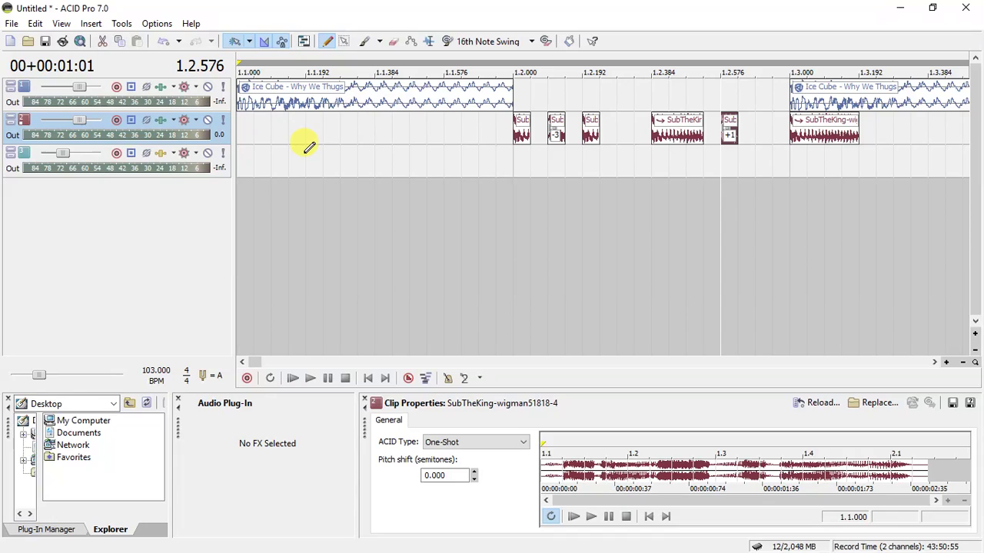
click(368, 378)
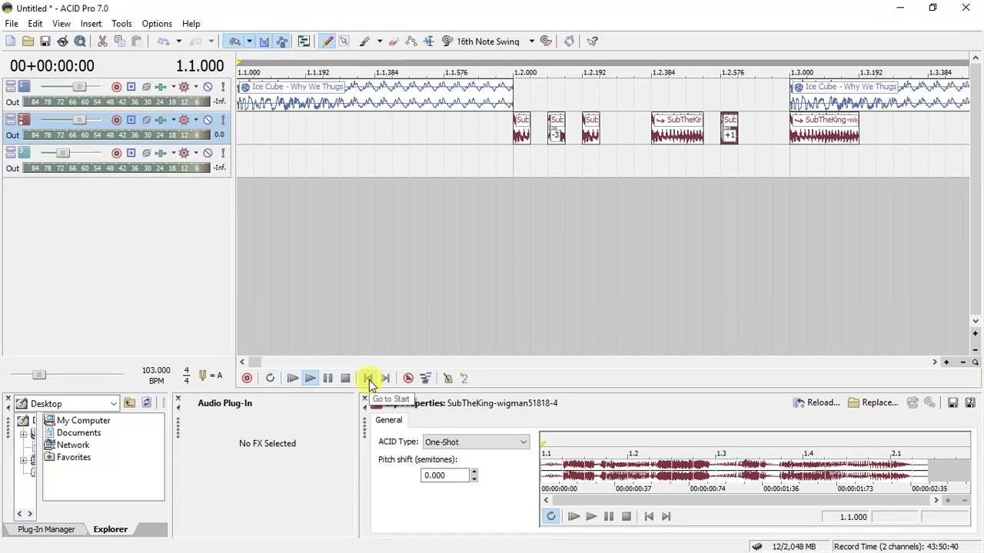
key(space)
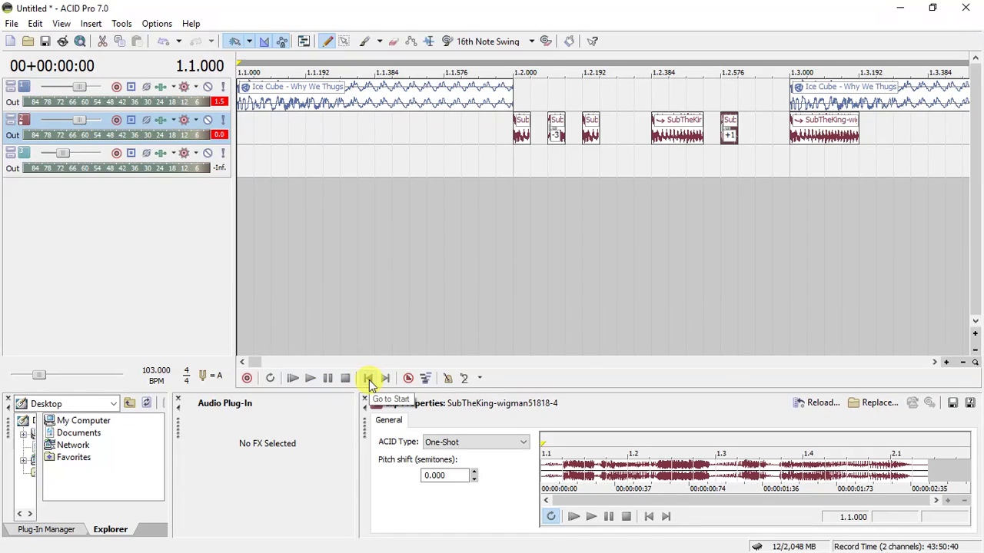
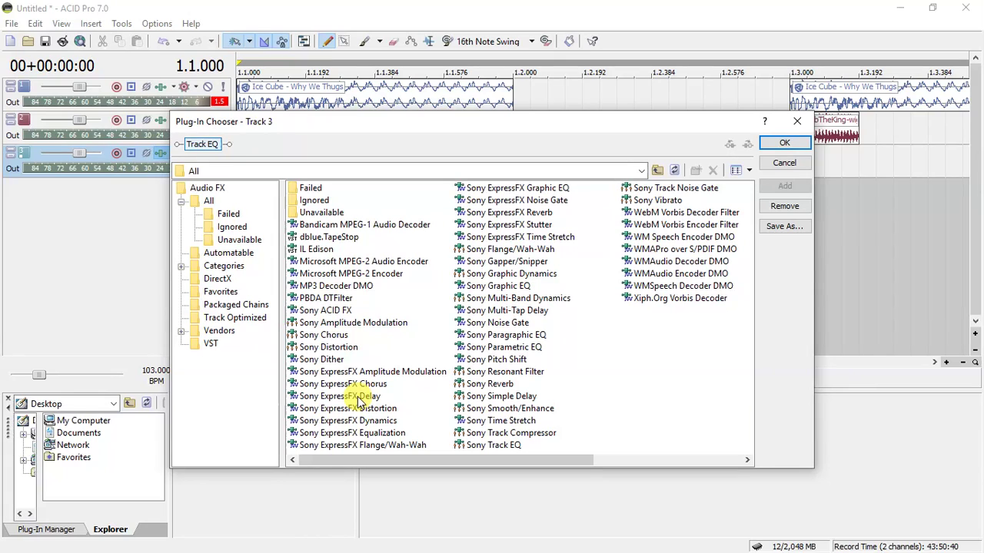
- Add the Sony ExpressFX Delay effect to the third track and apply its Dreamscape preset
double_click(357, 396)
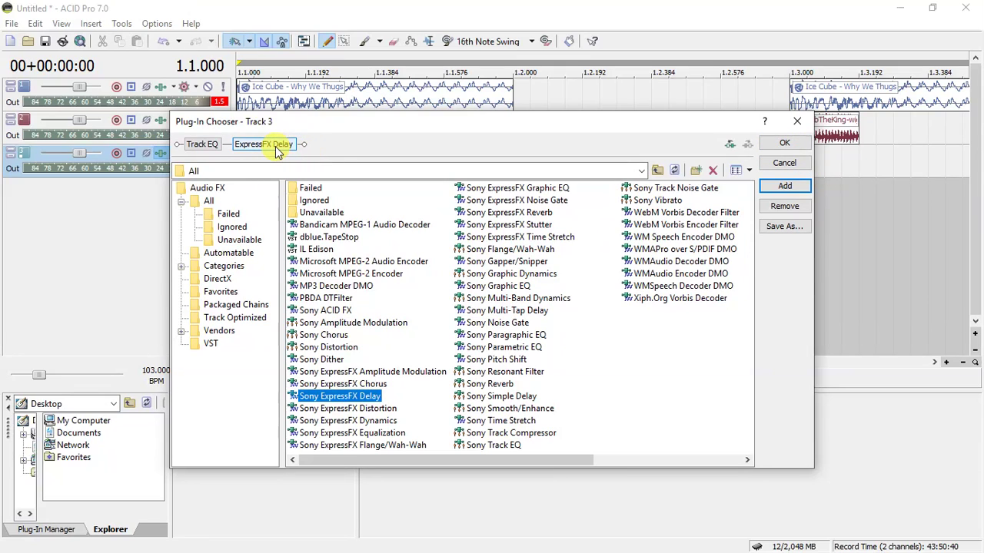
click(784, 145)
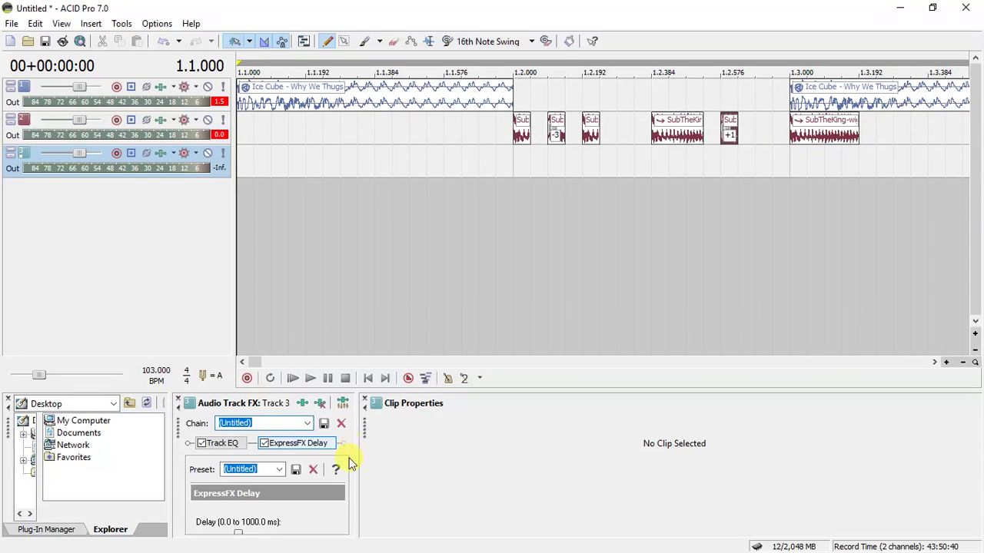
drag(358, 456, 465, 455)
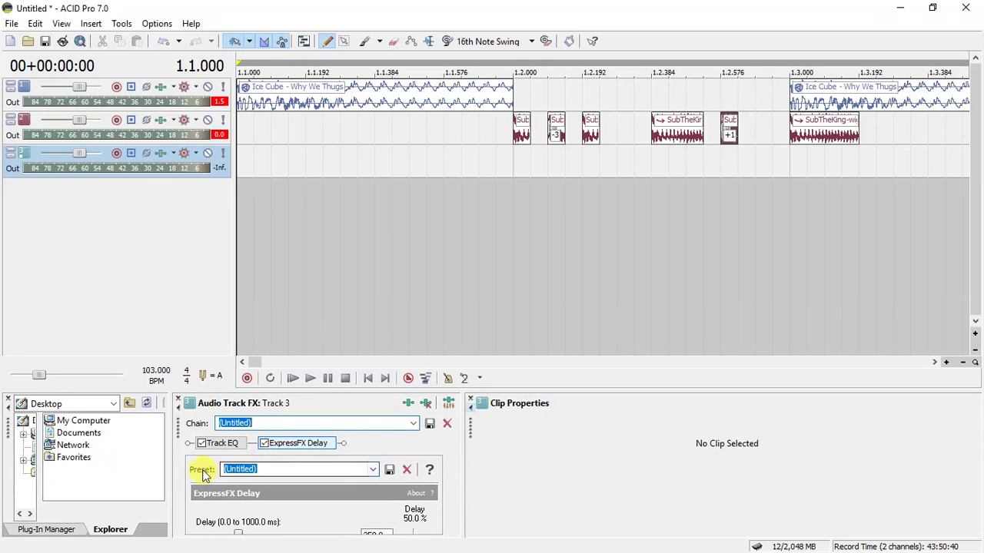
click(371, 471)
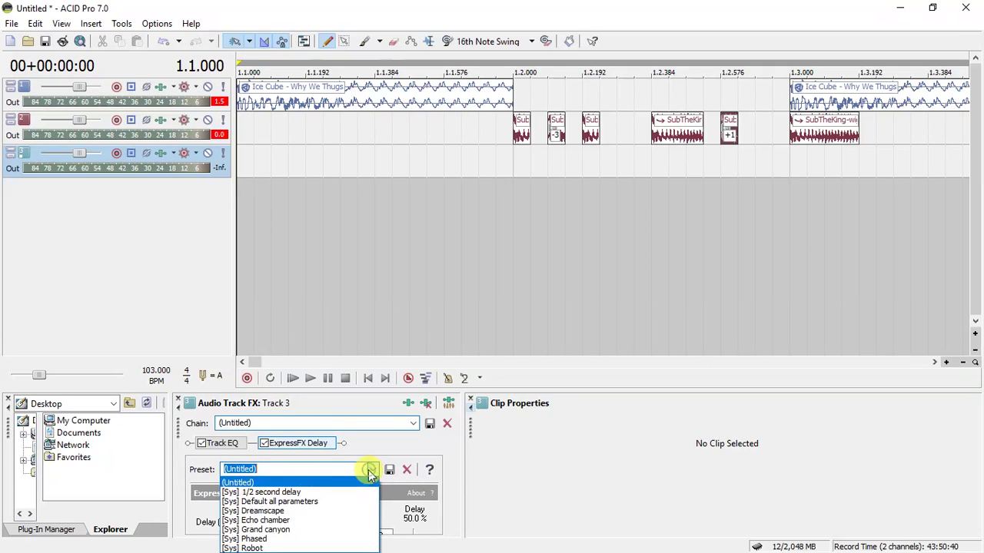
click(279, 512)
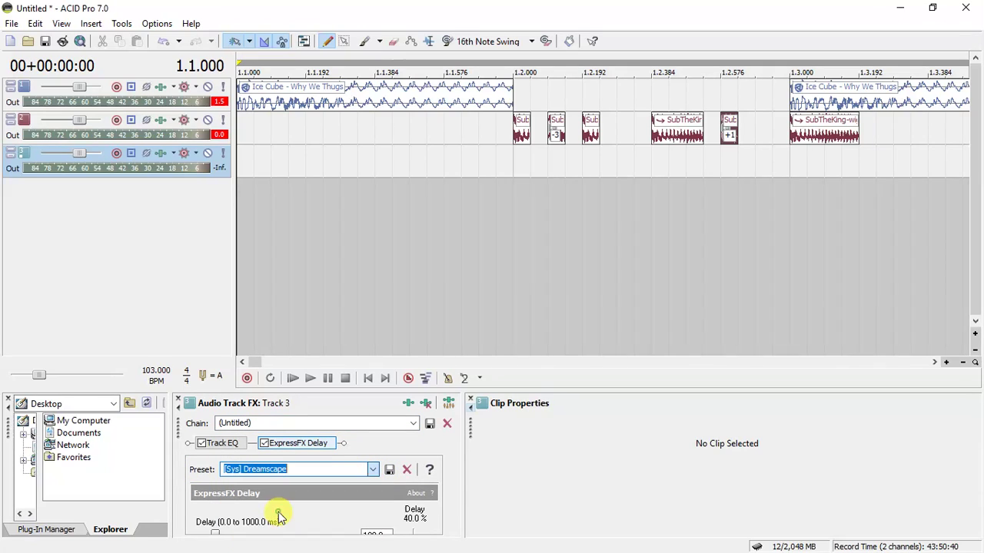
- Copy the long voice clip at 1.3.000 onto the third track directly beneath it and lower the copy's gain to -6.4 dB
click(796, 136)
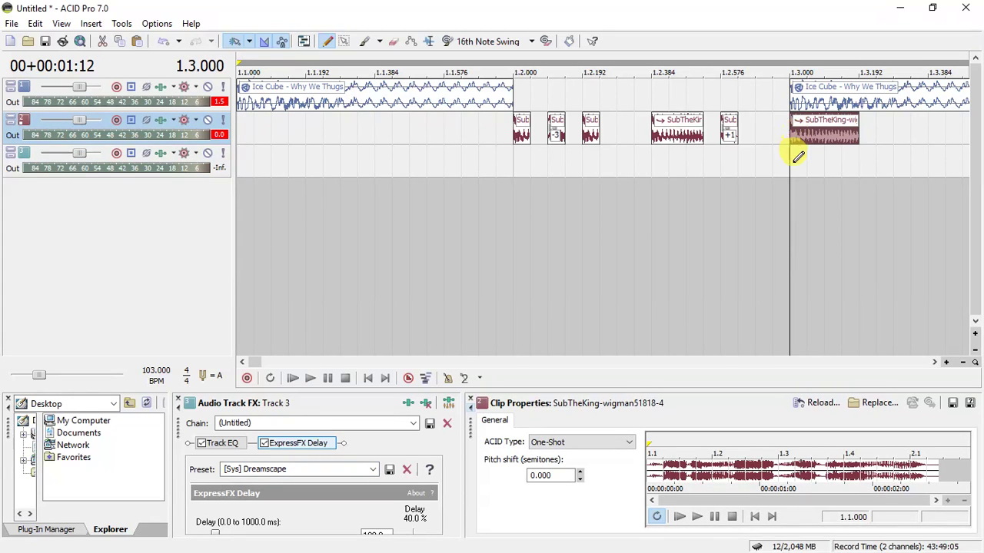
click(798, 157)
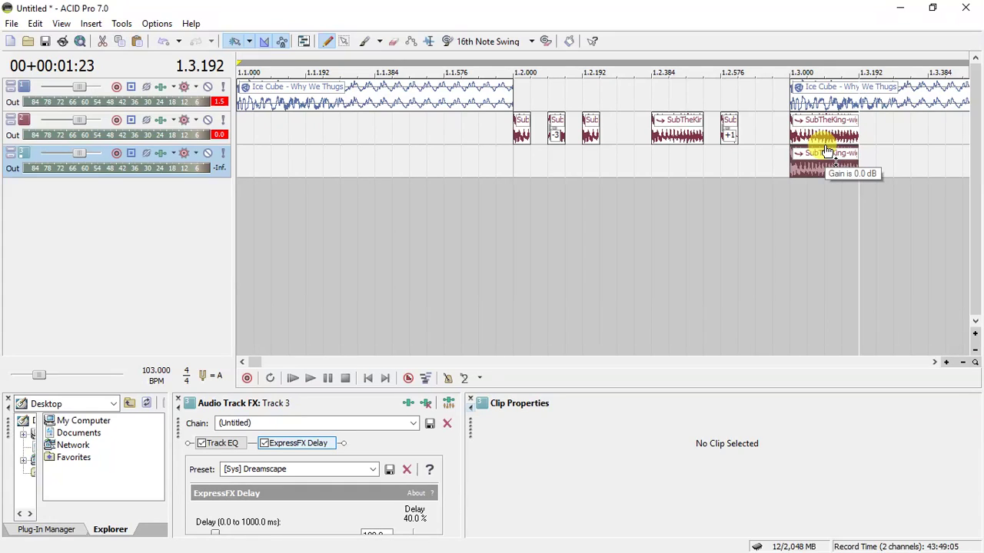
drag(826, 151, 828, 167)
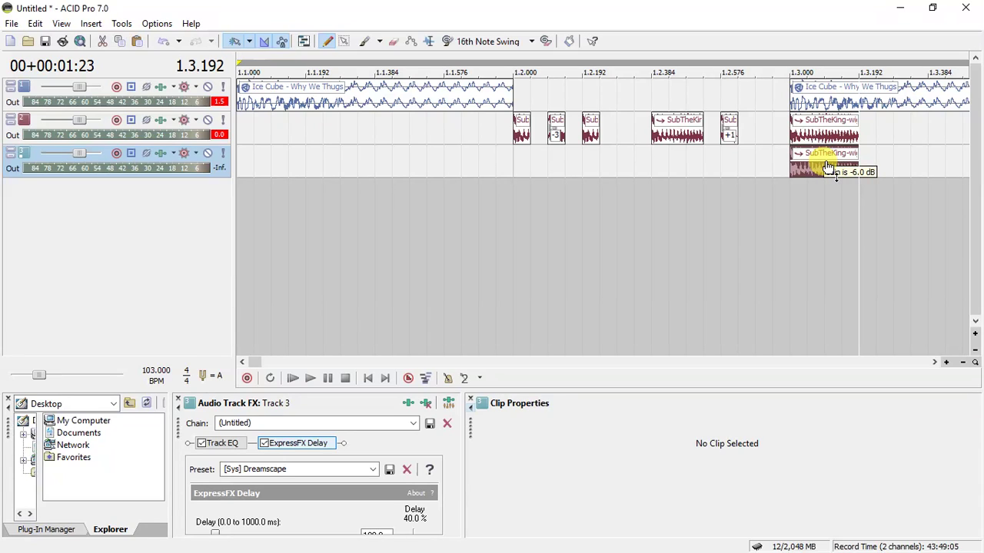
drag(829, 168, 830, 168)
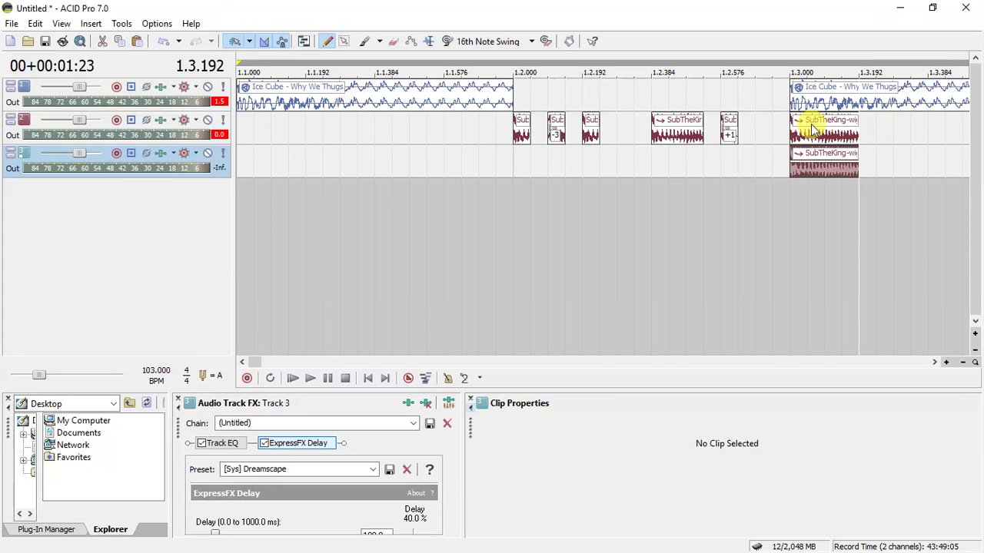
- Play the arrangement from the start to check how the delayed voice layer sounds with the stutter
click(808, 131)
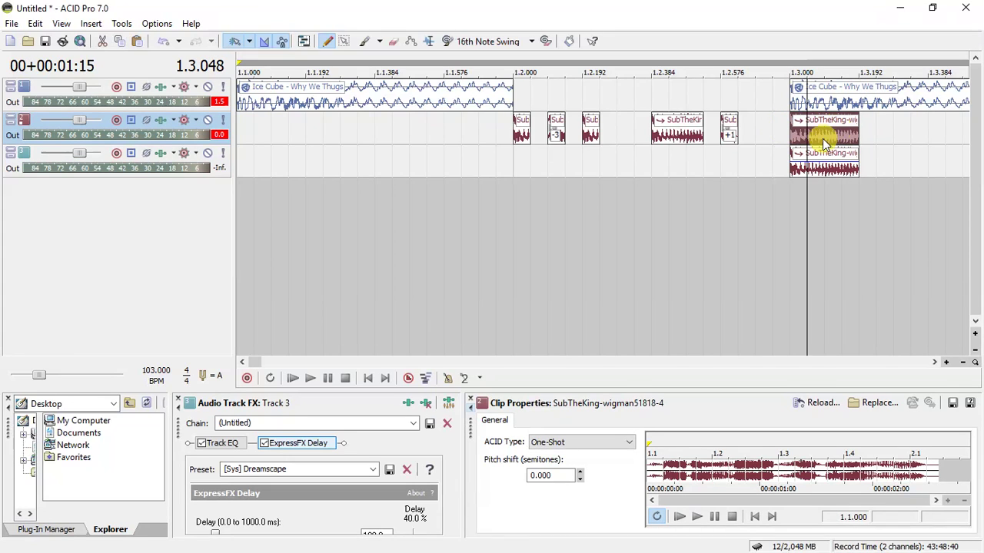
scroll(799, 140, down, 4)
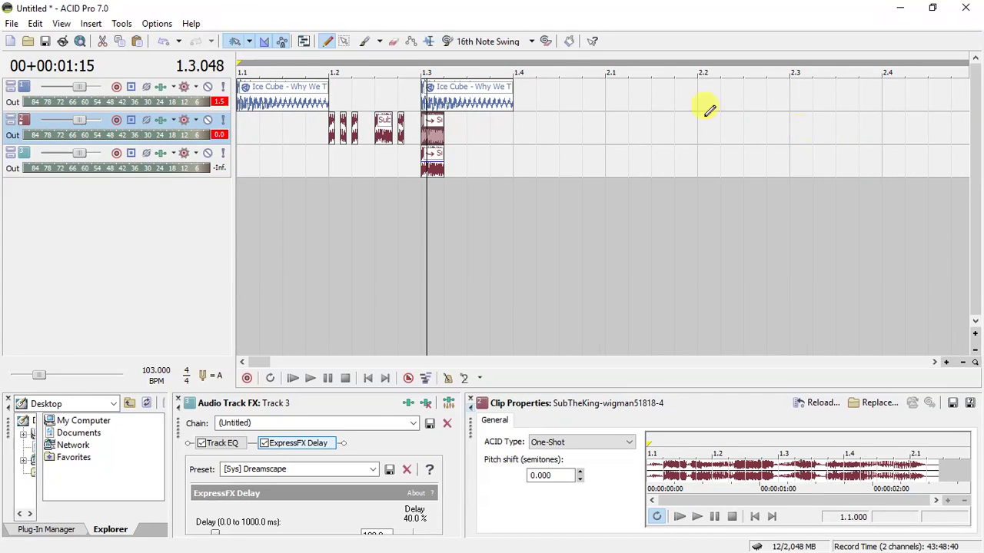
click(370, 378)
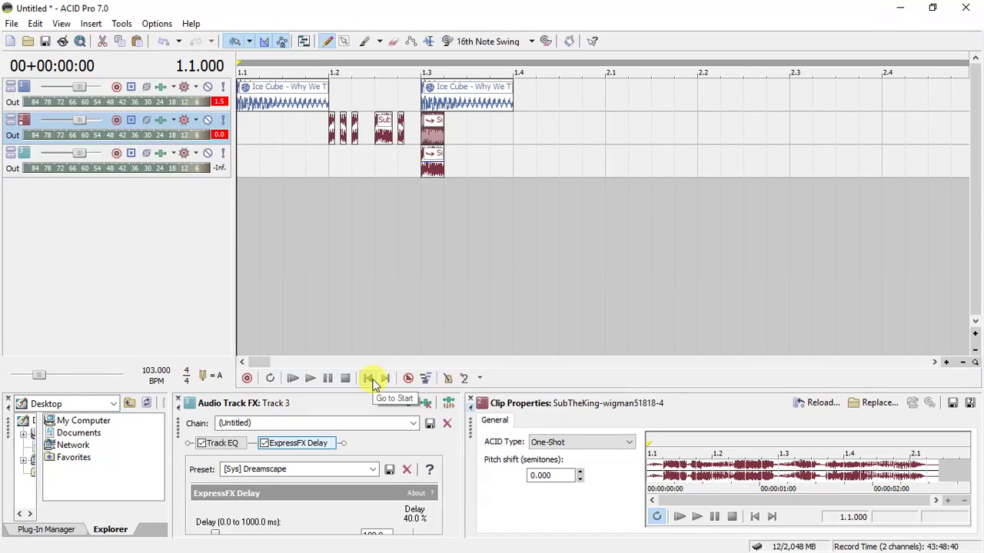
key(space)
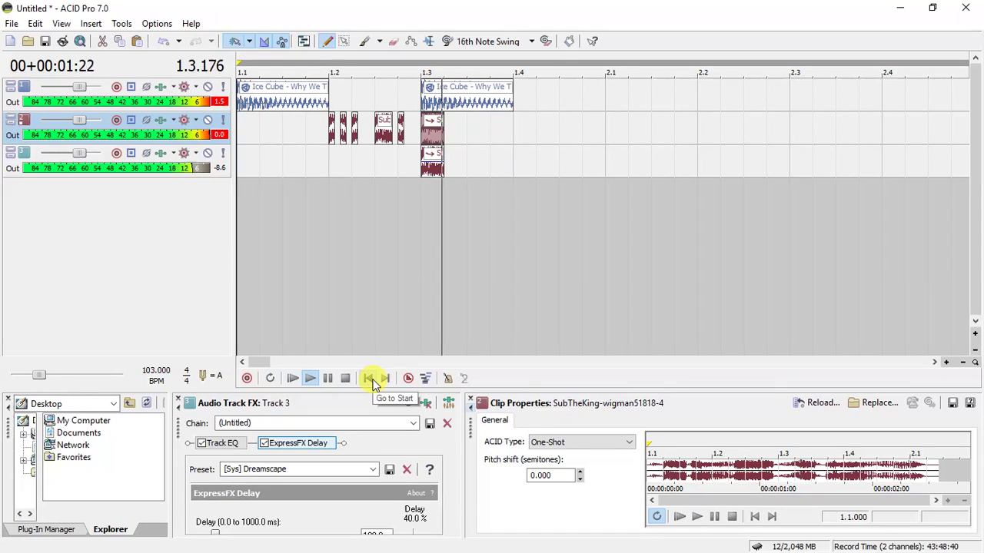
click(370, 378)
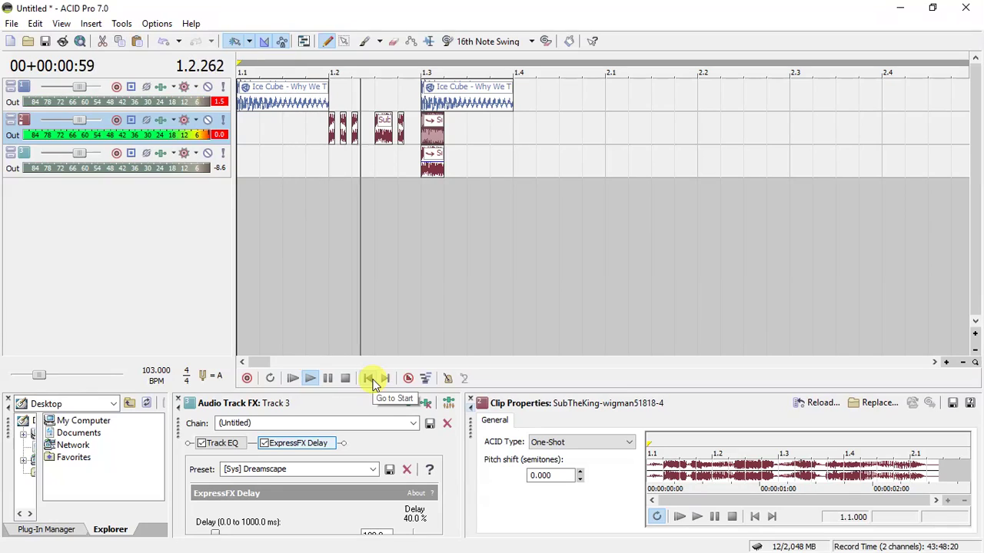
key(space)
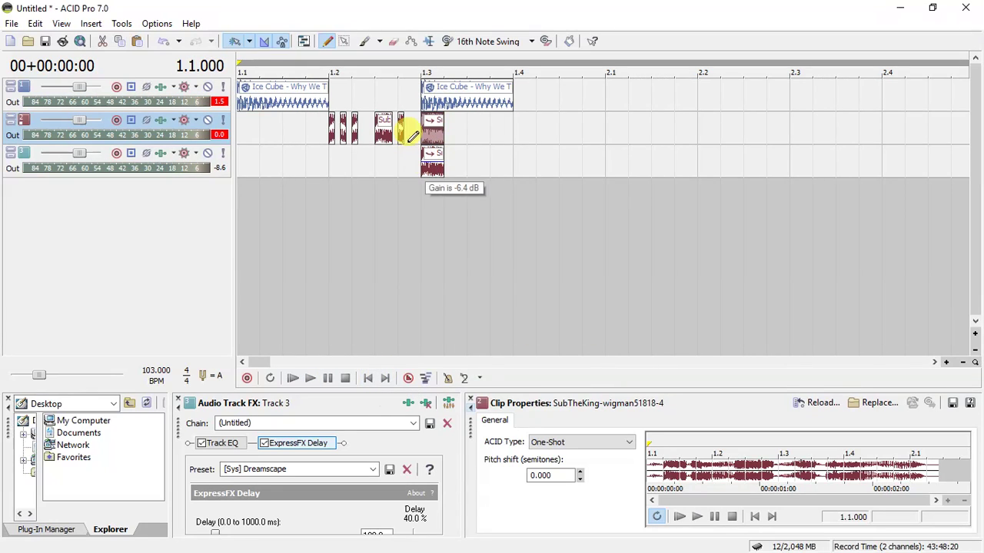
- Copy the first voice slice to 1.4.000 and the song beat clip at 1.3.000 to 2.1.000
click(331, 117)
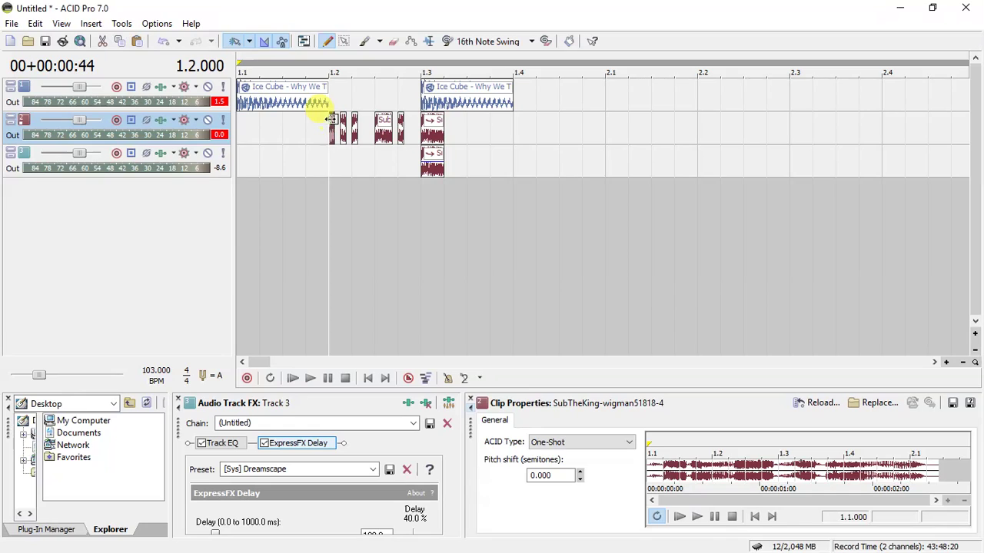
click(514, 125)
click(514, 125)
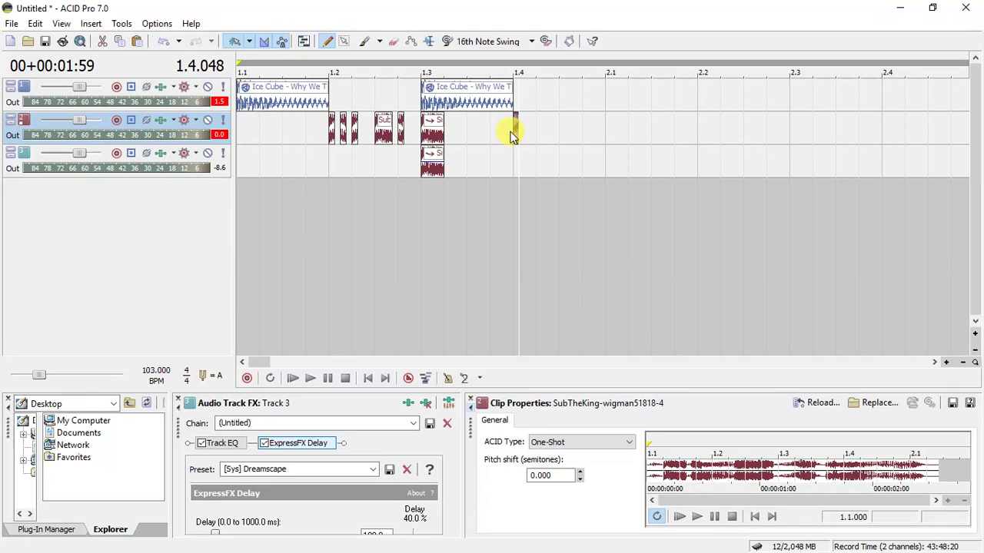
click(423, 99)
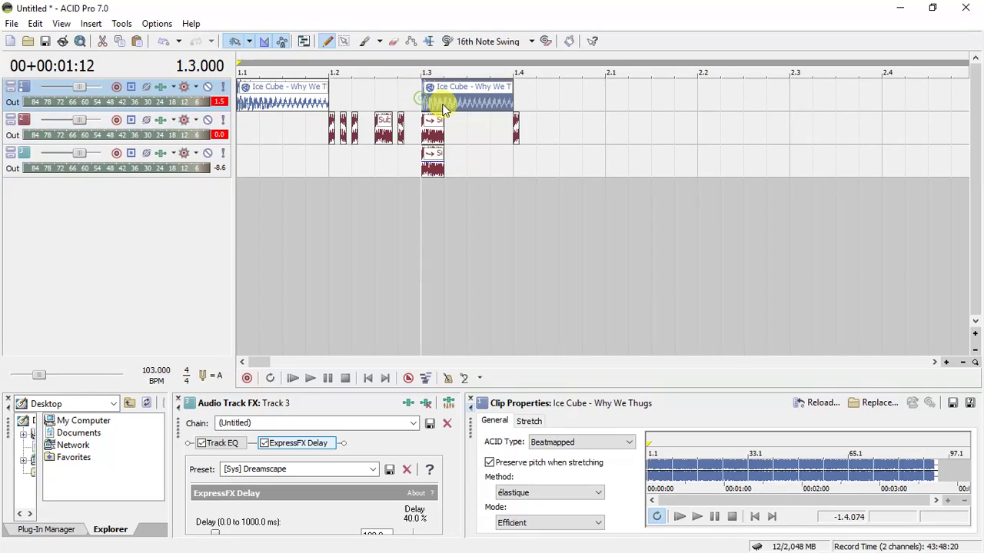
click(626, 99)
- Copy the voice slice at 1.4.000 to 1.4.096, 1.4.192, 1.4.288, 1.4.384 and 1.4.576
click(511, 126)
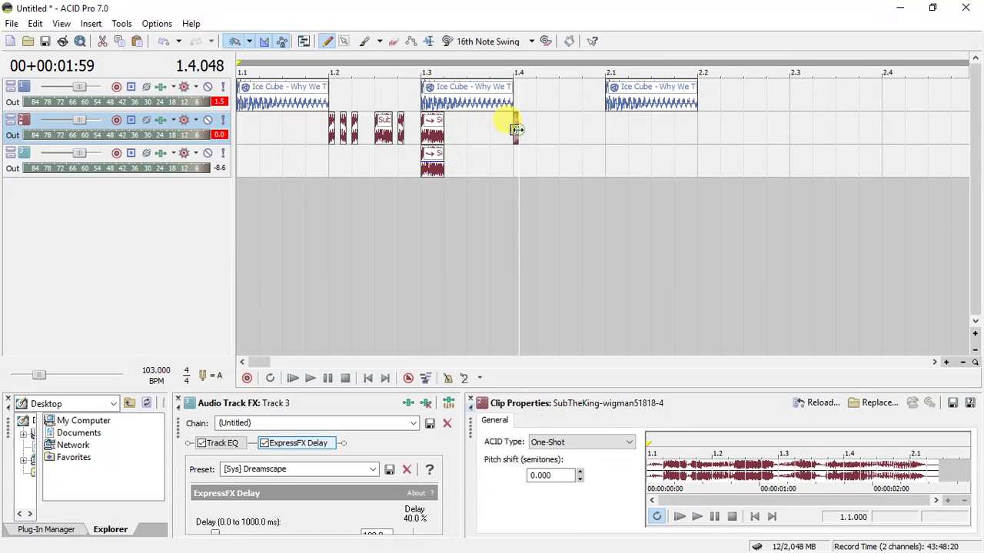
scroll(523, 125, up, 4)
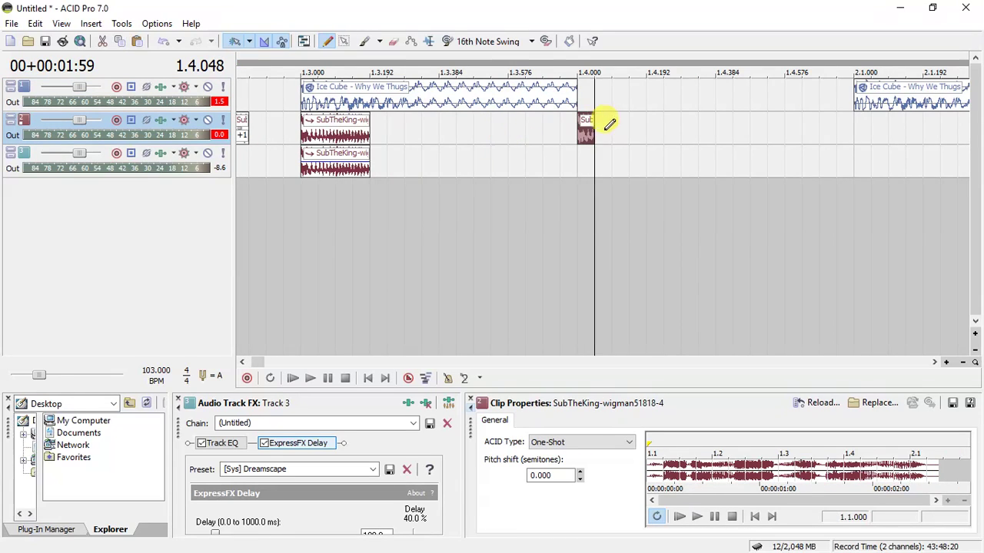
drag(586, 128, 790, 131)
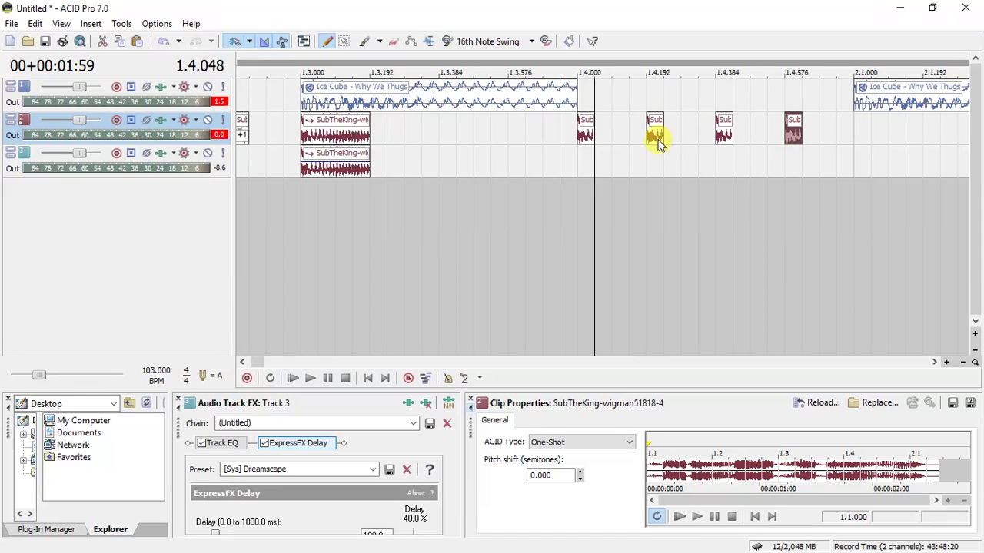
click(581, 137)
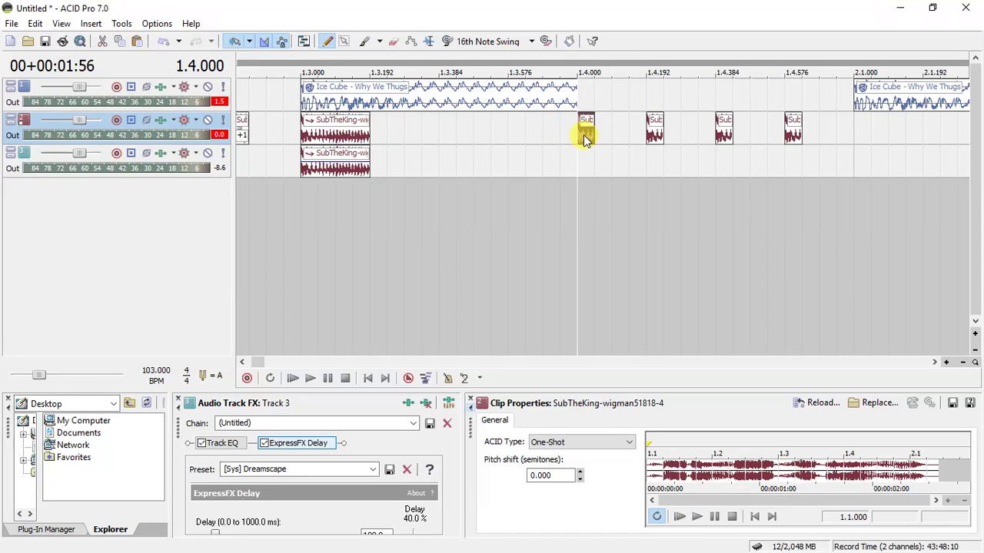
click(615, 135)
click(653, 135)
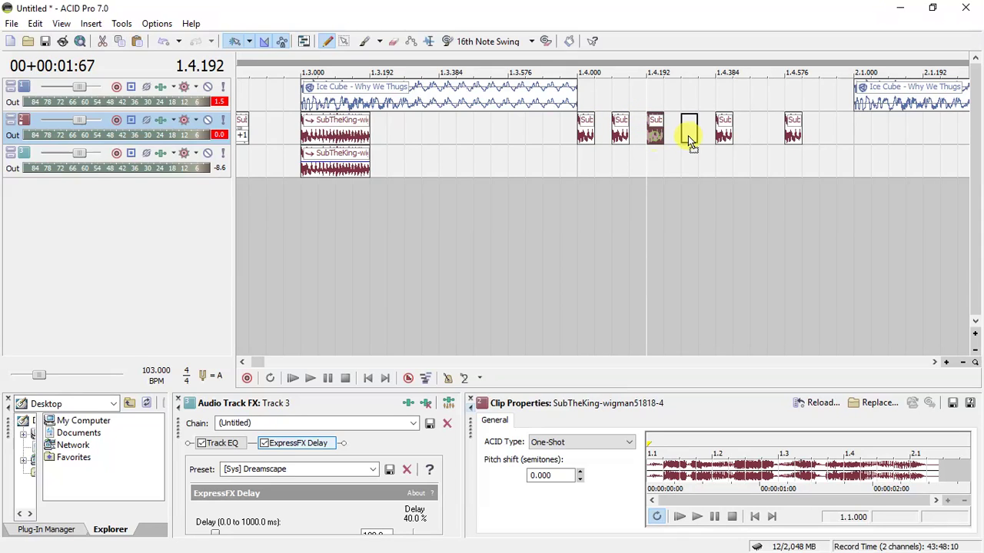
- Copy the voice slice at 1.4.576 to 2.1.000 and extend that copy to 2.1.192
click(791, 132)
click(861, 129)
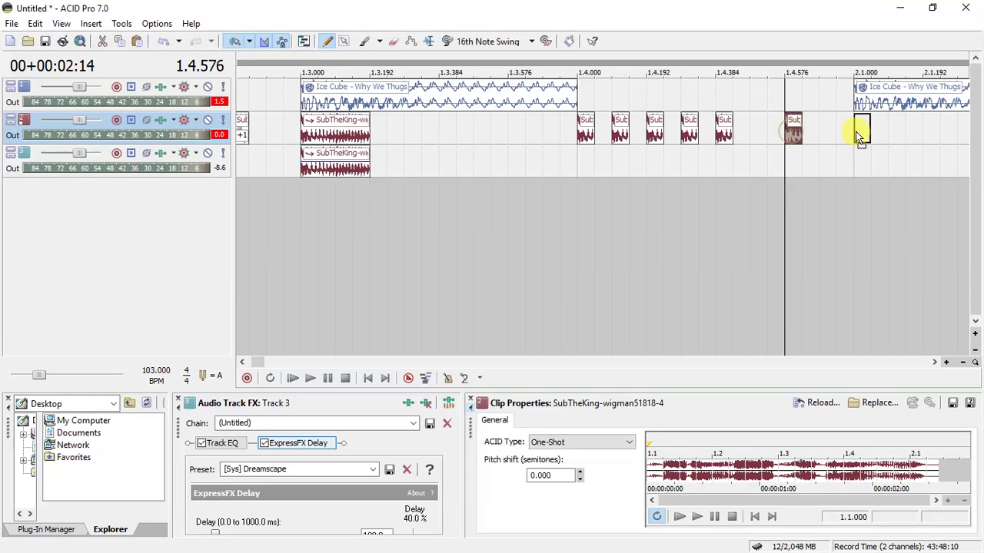
drag(865, 130, 891, 124)
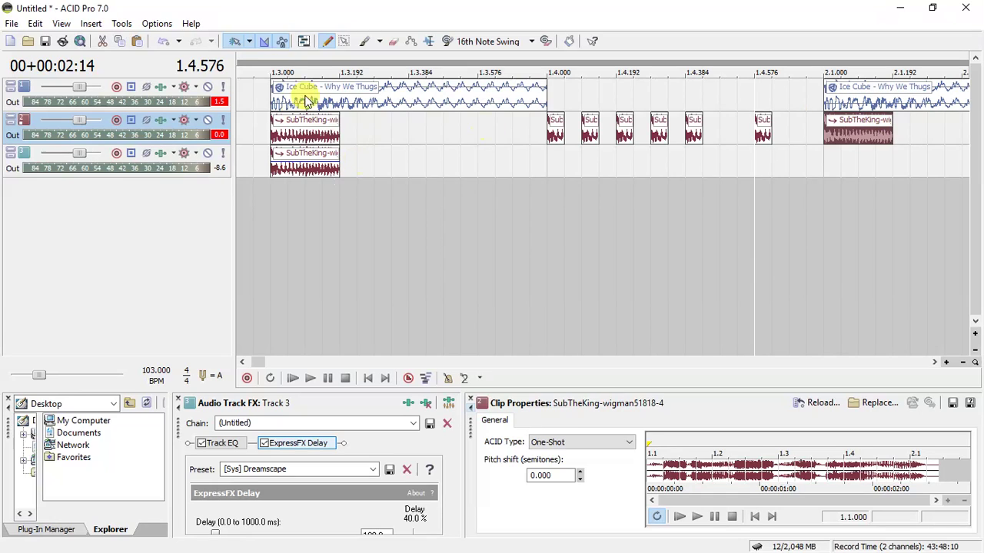
click(820, 127)
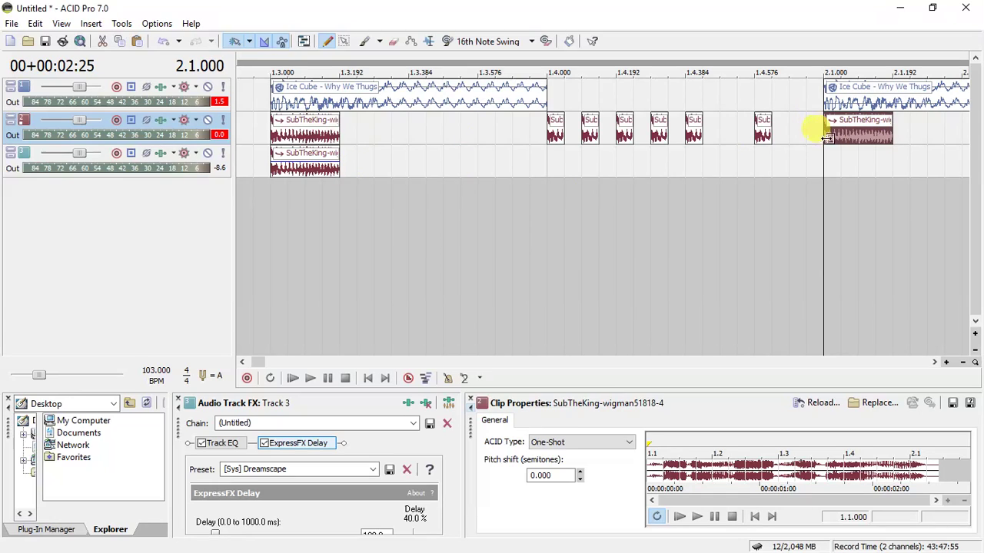
- Copy the voice clip at 2.1.000 onto the delay track at 2.1.000 and lower its gain to -6.8 dB
click(825, 151)
key(ctrl+v)
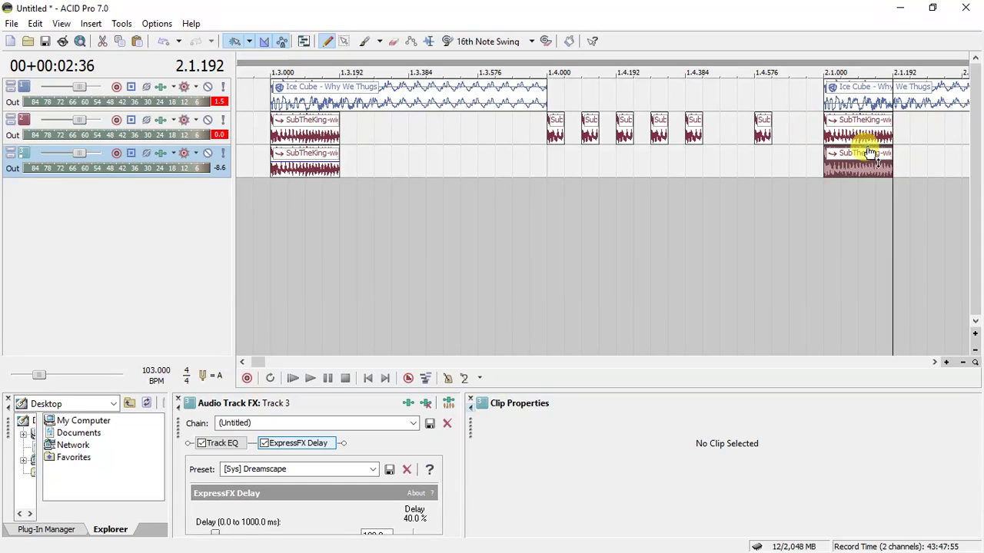
drag(869, 153, 873, 171)
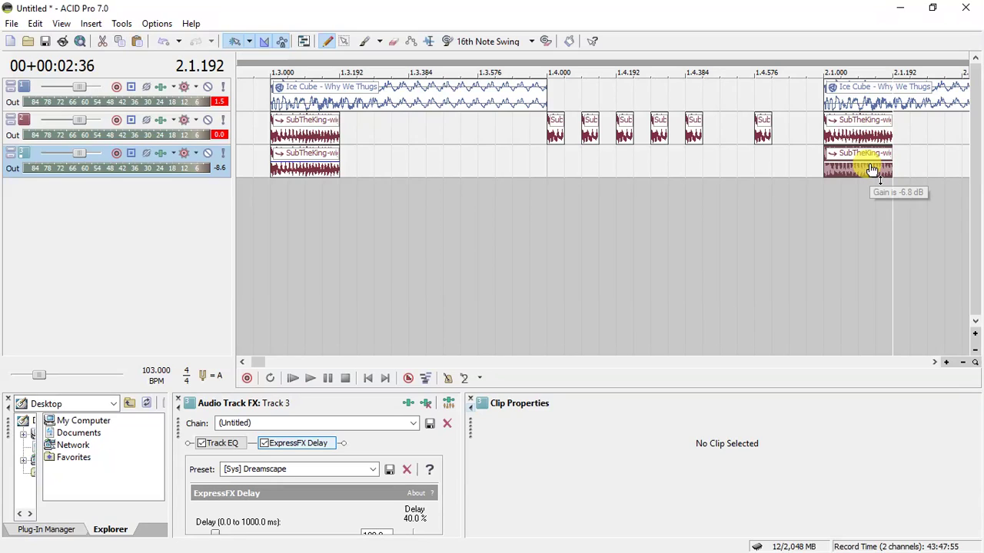
- Lower the pitch of the voice slice at 1.4.000 by 1 semitone and the slice at 1.4.096 by 2 semitones
click(554, 132)
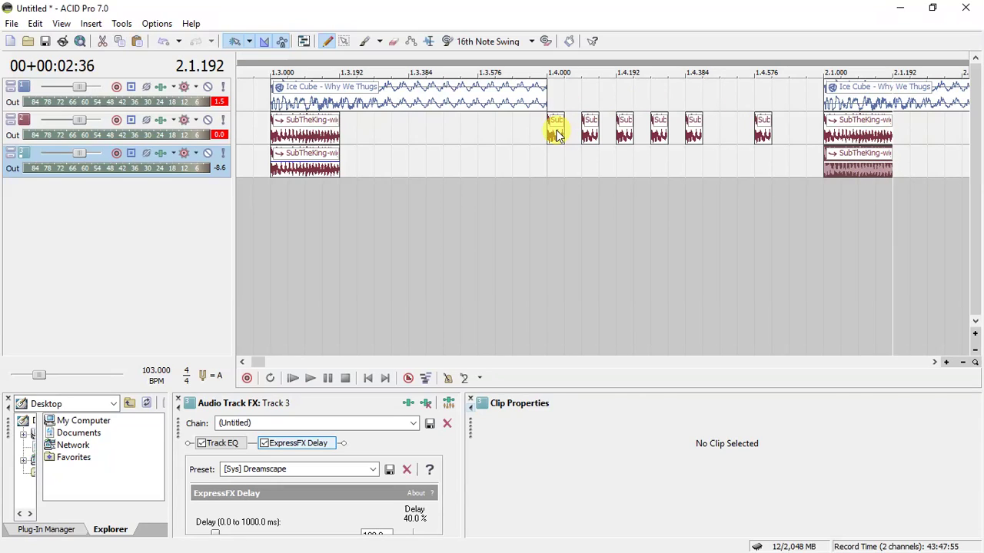
key(minus)
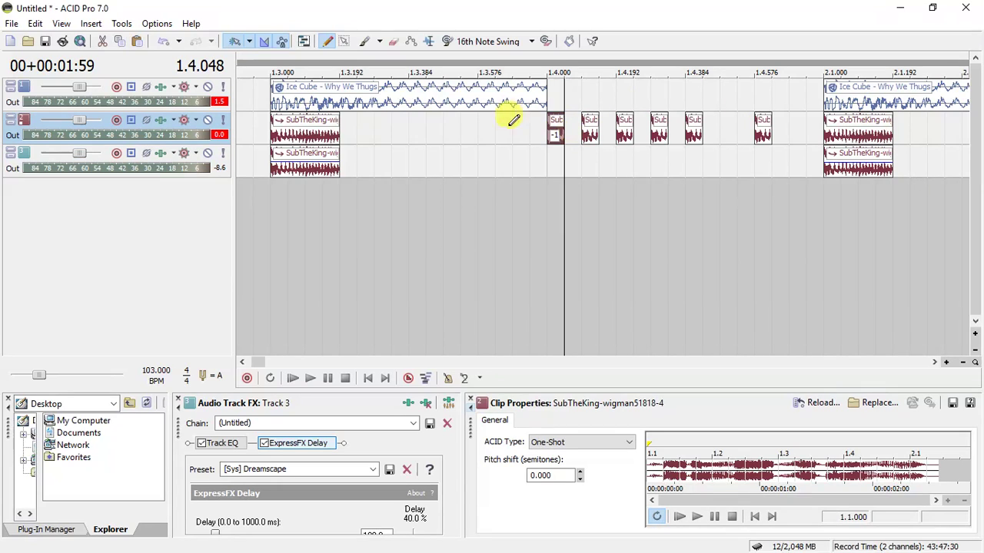
click(589, 137)
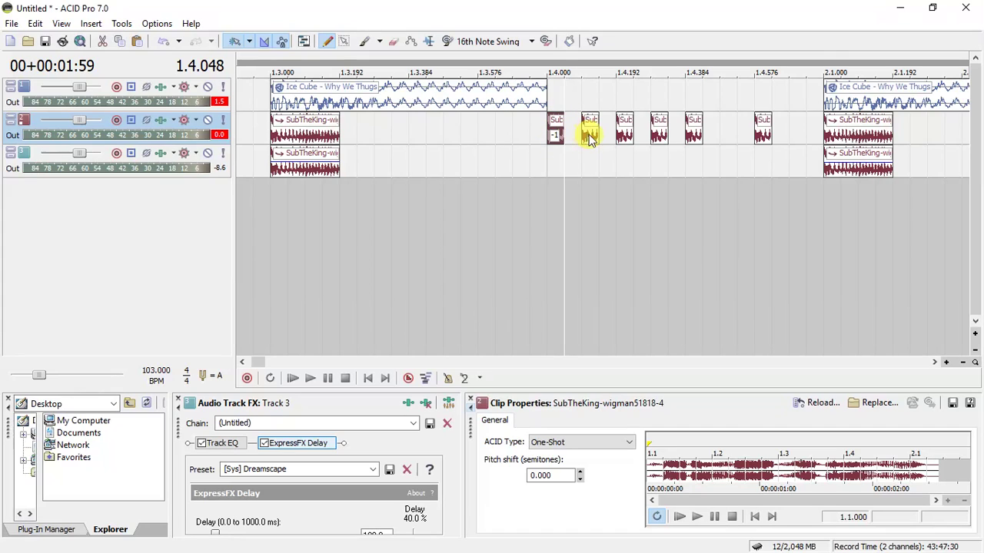
key(minus)
key(minus)
- Lower the pitch of the voice slices at 1.4.192, 1.4.288 and 1.4.384 by 3, 4 and 5 semitones respectively
click(627, 137)
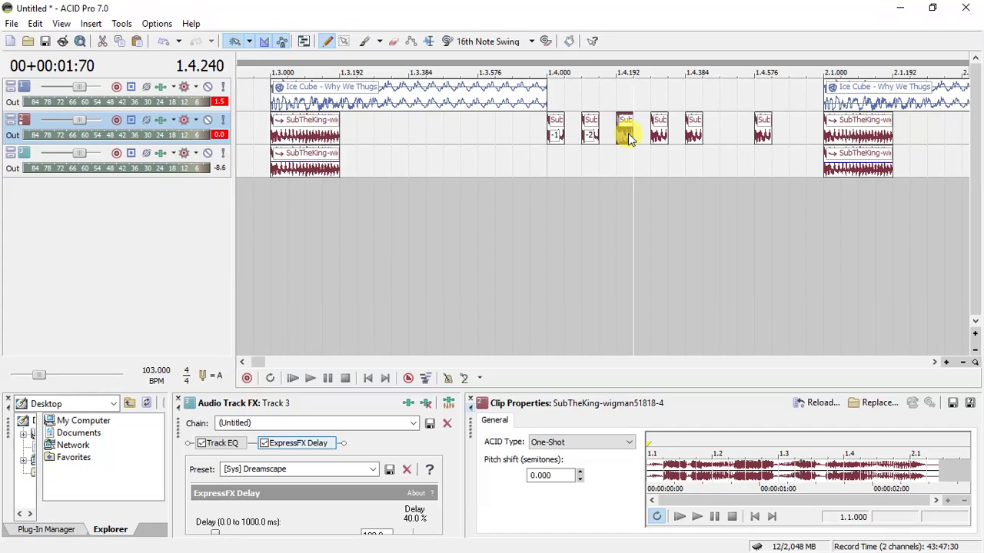
click(659, 137)
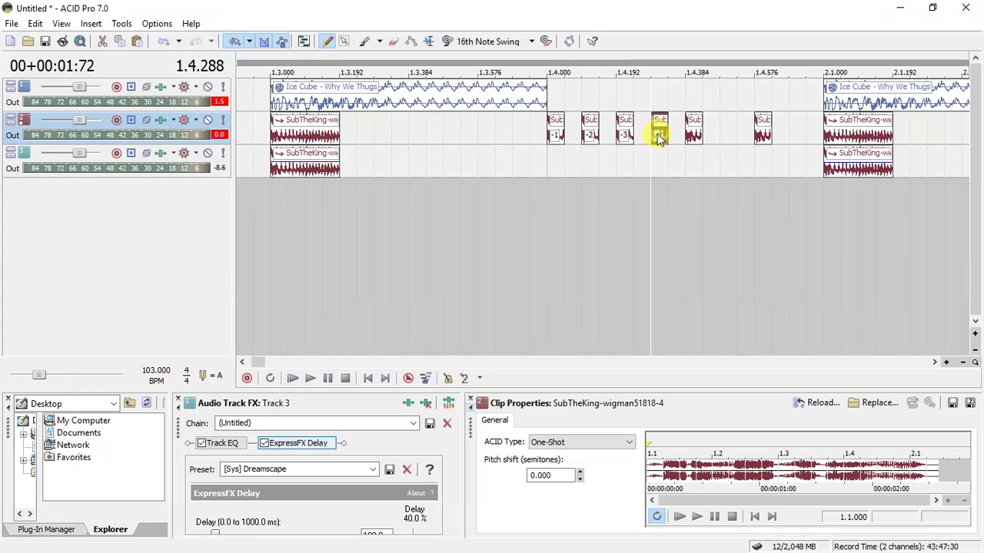
key(minus)
key(minus)
key(minus)
key(minus)
click(694, 135)
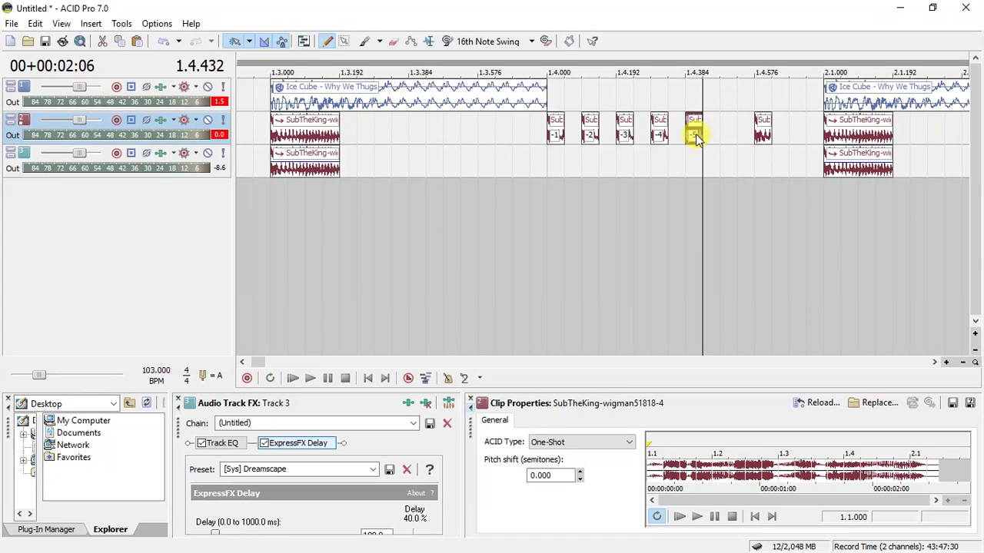
- Play the arrangement from the start to check the descending pitched voice slices
scroll(696, 133, down, 5)
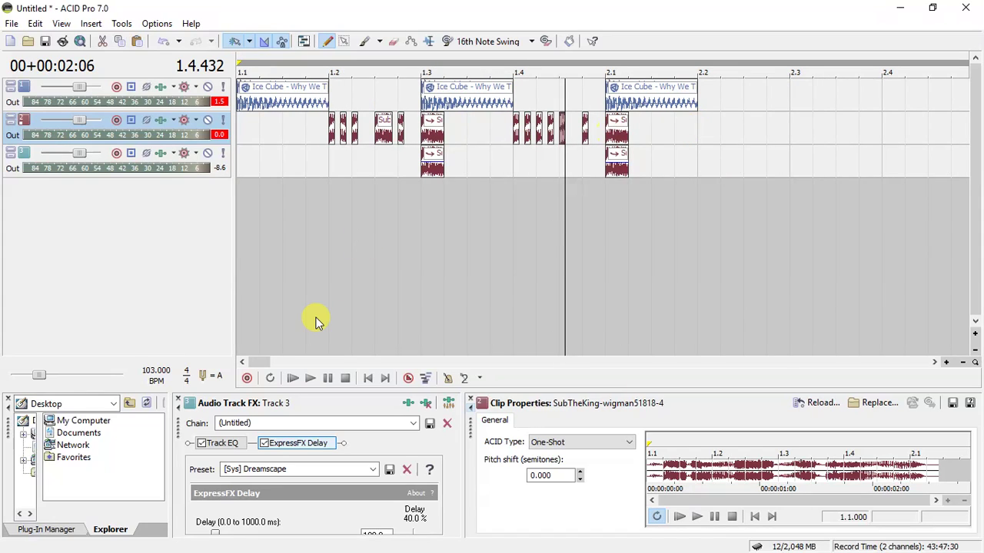
click(369, 378)
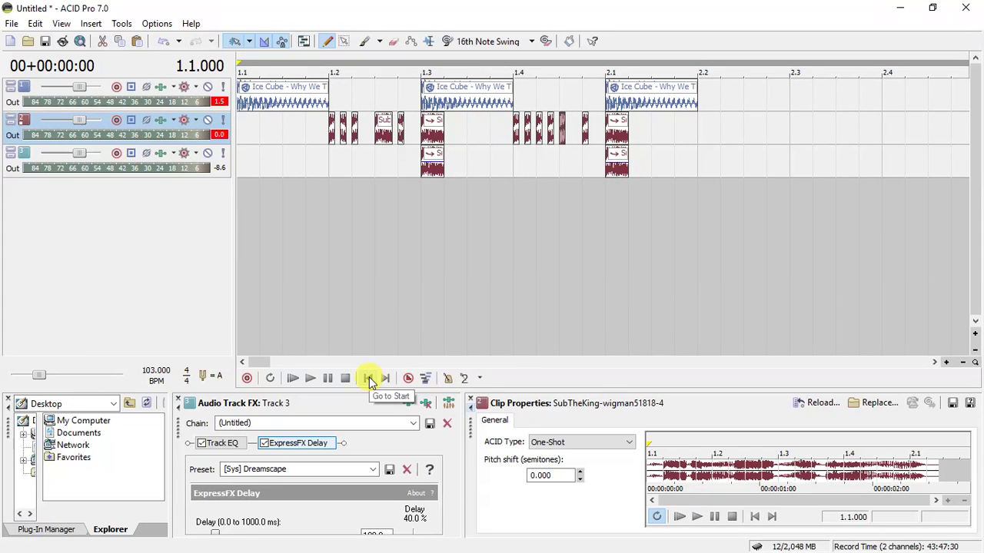
key(space)
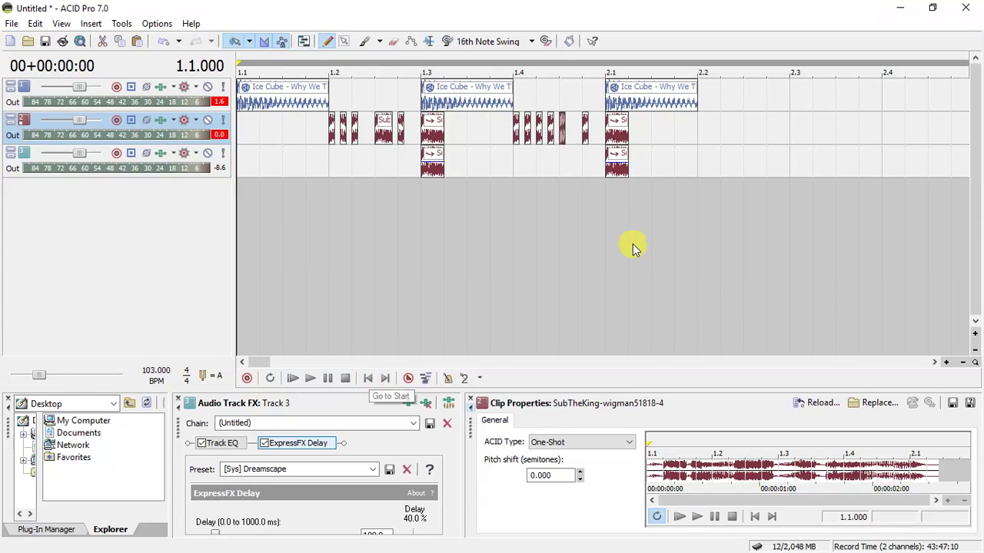
- Place a long voice clip from 2.2.000 to 2.4.000 on the voice track and split it at 2.2.336
click(622, 137)
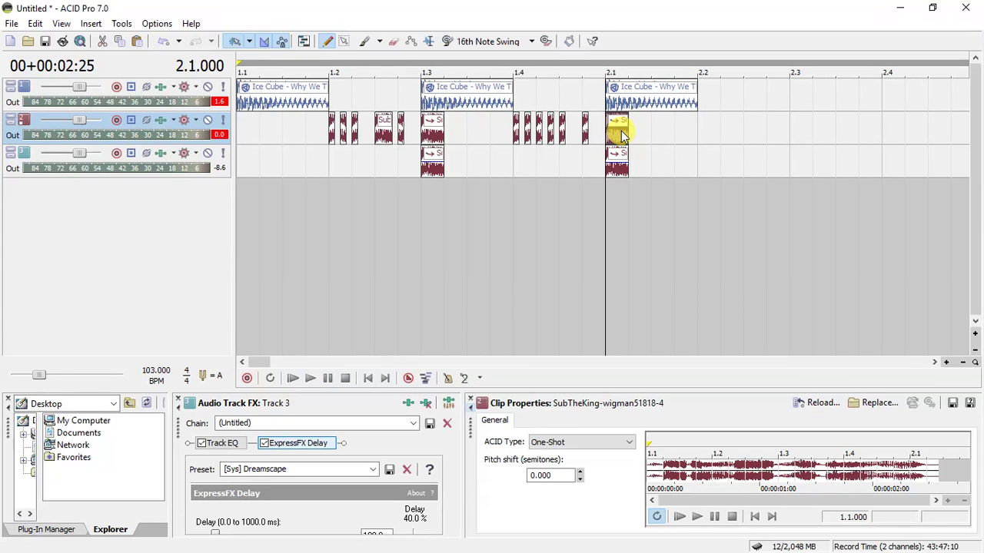
drag(622, 136, 880, 123)
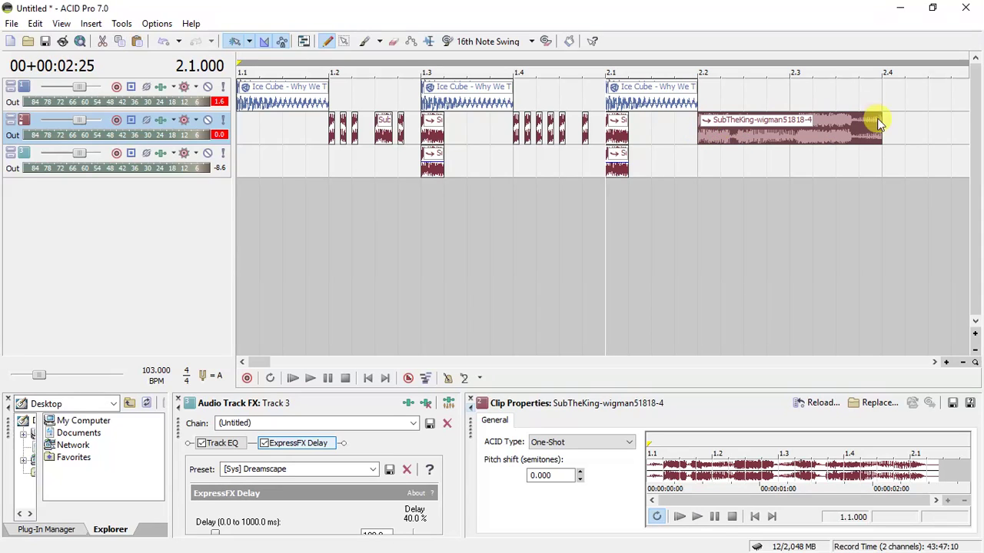
click(732, 136)
key(Up)
key(Up)
key(Up)
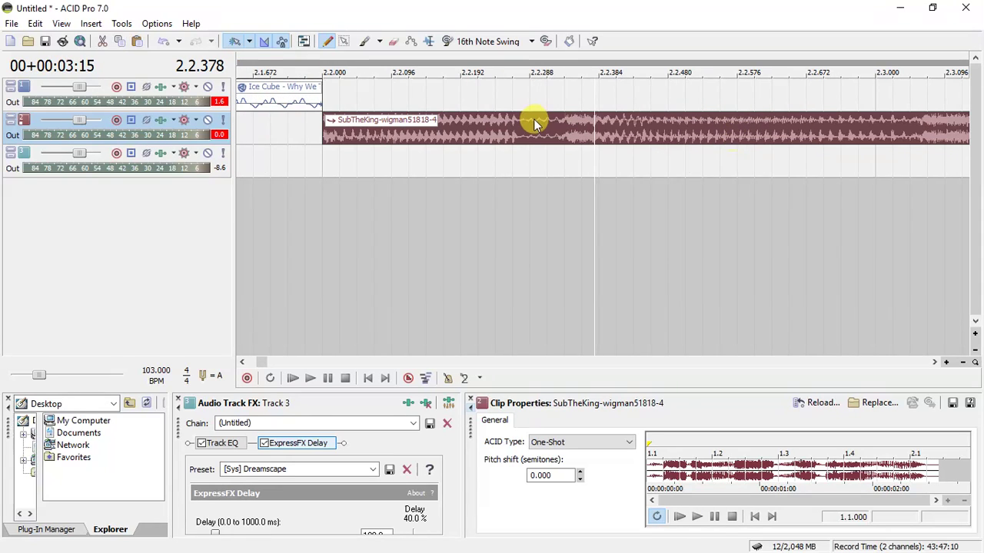
key(Down)
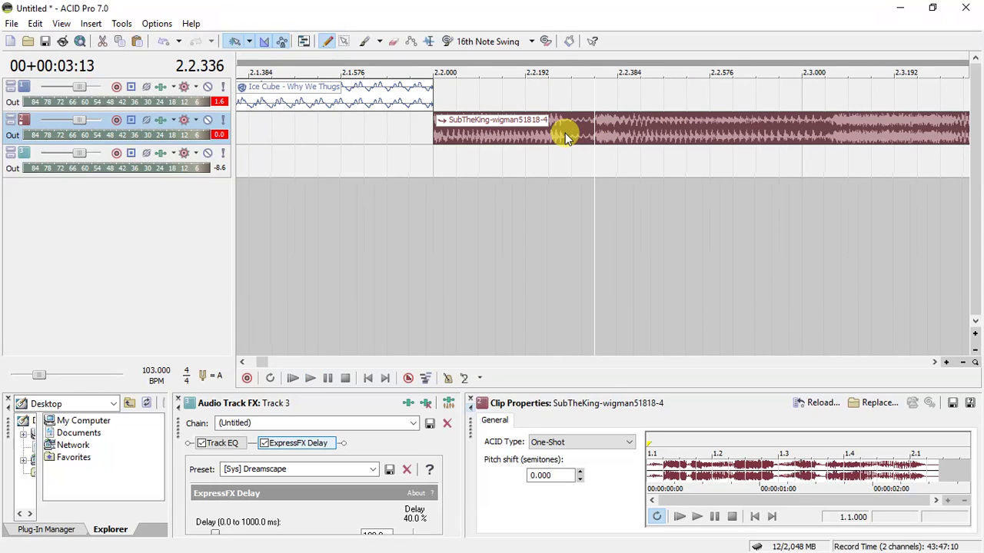
key(Down)
key(s)
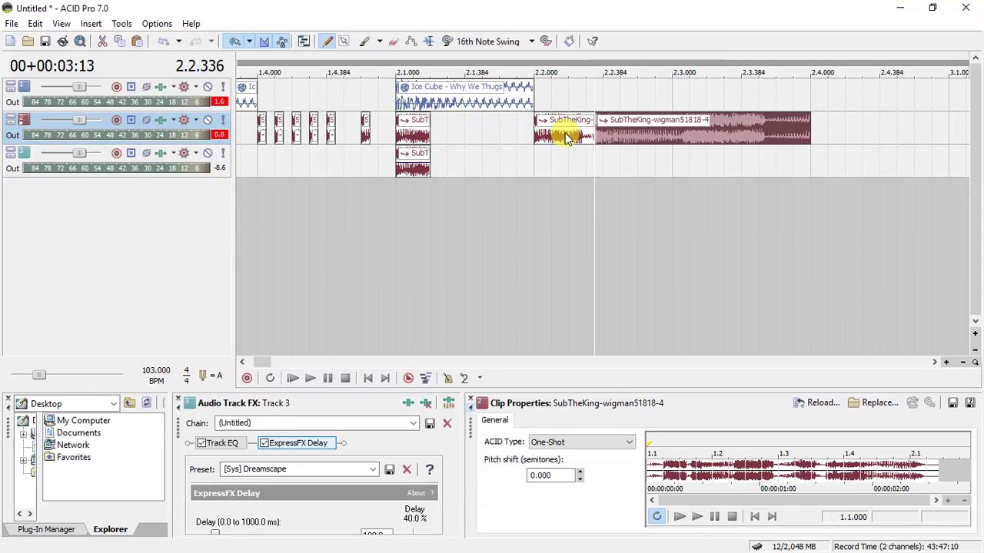
- Delete the first piece of the split voice clip and move the remaining piece to 2.3.000
key(Delete)
drag(632, 136, 691, 138)
key(Up)
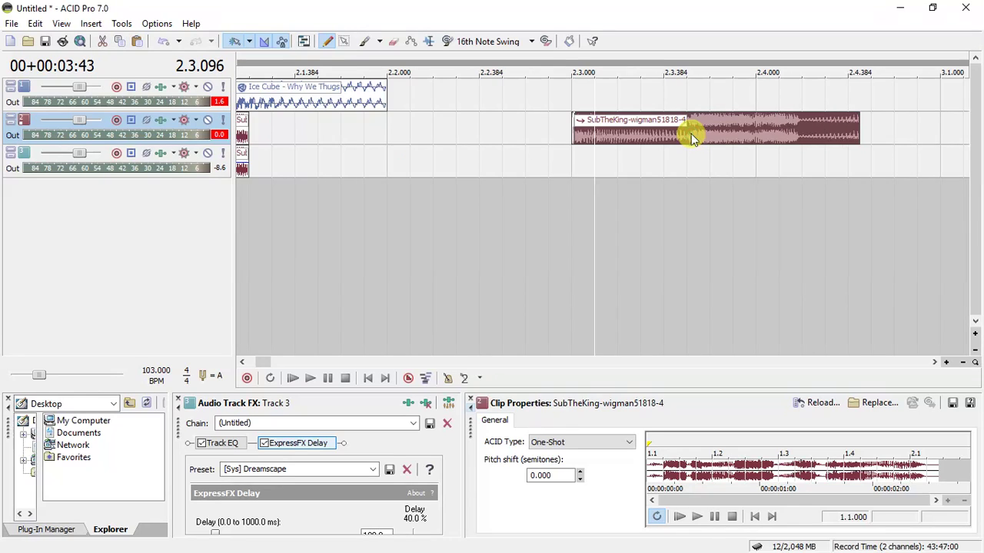
- Cut the voice clip at 2.3.000 down to a slice ending at 2.3.048 and copy it to 2.2.000, 2.2.384 and 2.2.576
click(576, 131)
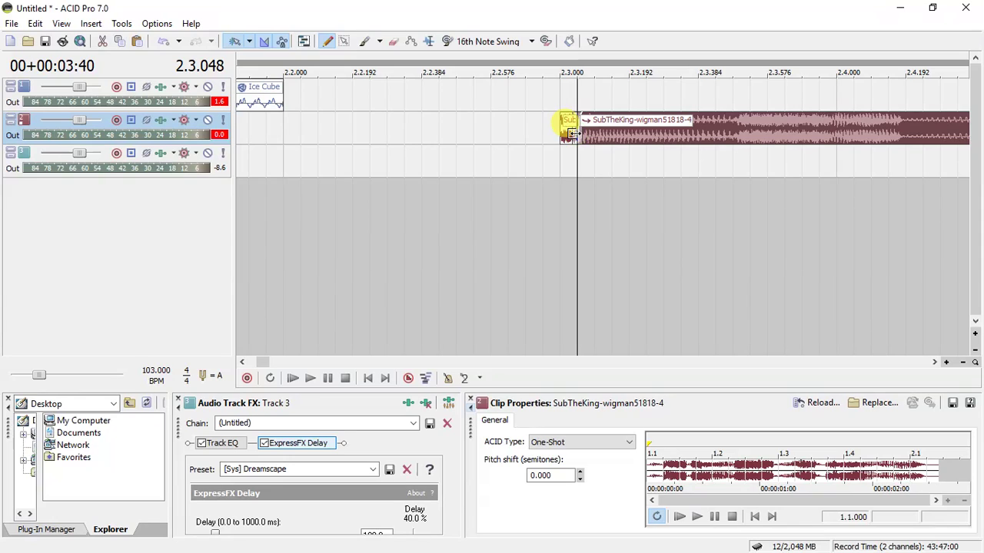
drag(568, 128, 359, 132)
click(569, 132)
drag(427, 136, 499, 136)
- Extend the voice slices at 2.2.000 and 2.2.384 to 2.2.240 and 2.2.528, and raise the slice at 2.2.576 by 2 semitones
click(294, 136)
drag(294, 136, 358, 134)
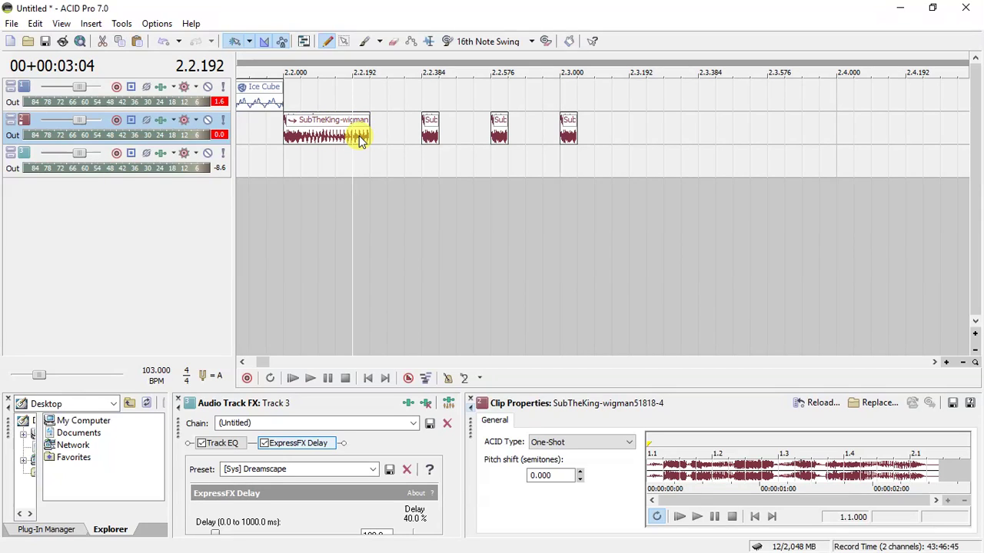
drag(437, 130, 475, 131)
click(496, 138)
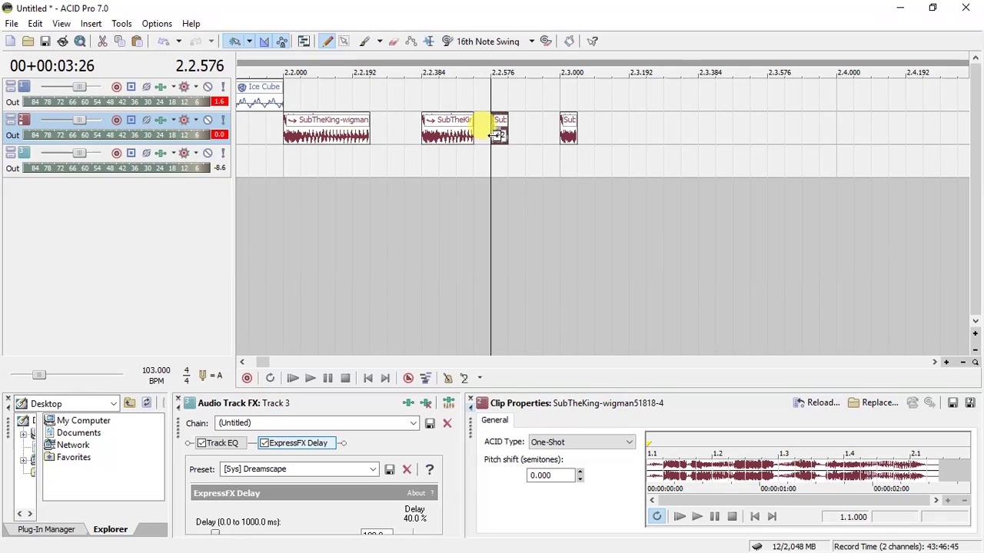
- Copy the voice slice at 2.3.000 to 2.3.096 and the song beat clip at 2.1.000 to 2.4.000
click(564, 139)
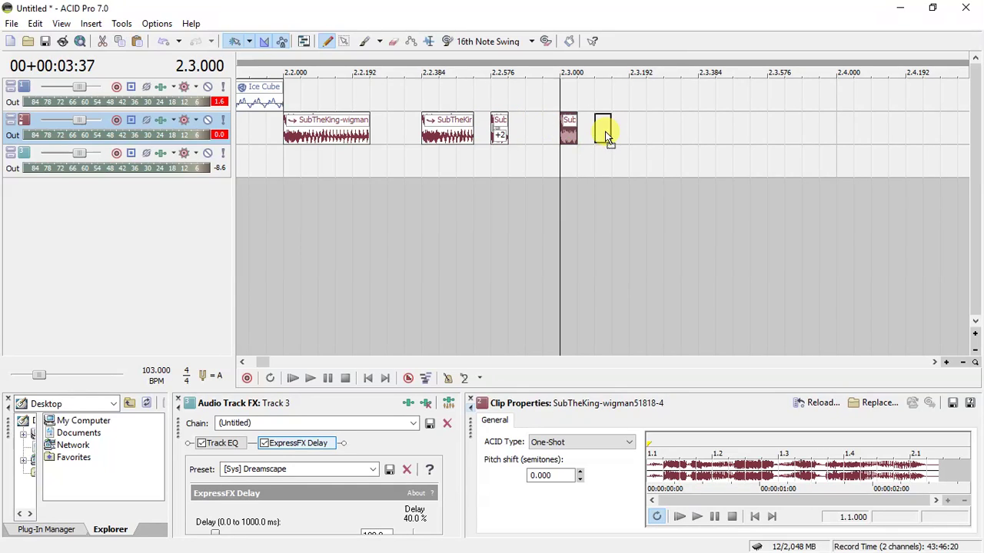
click(601, 130)
drag(268, 97, 753, 107)
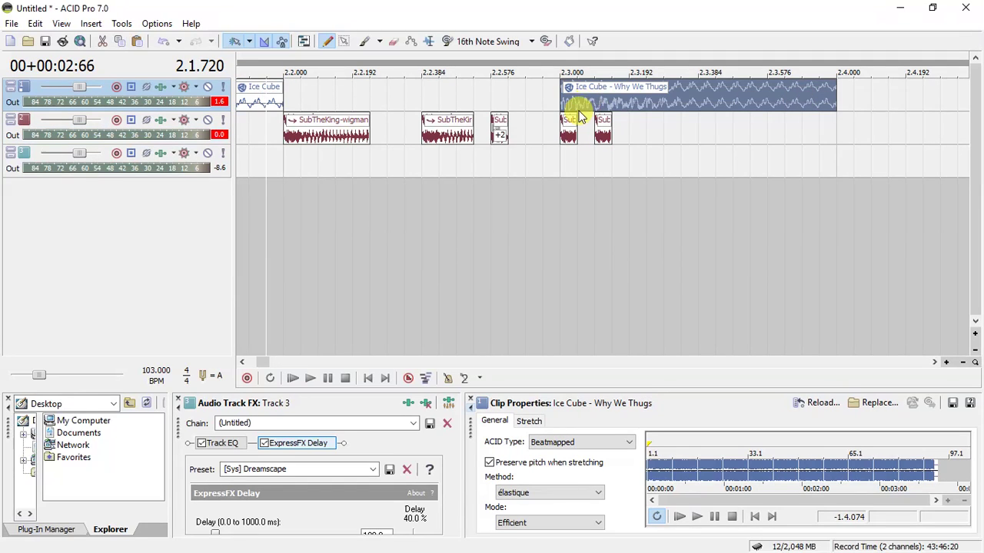
drag(574, 103, 849, 94)
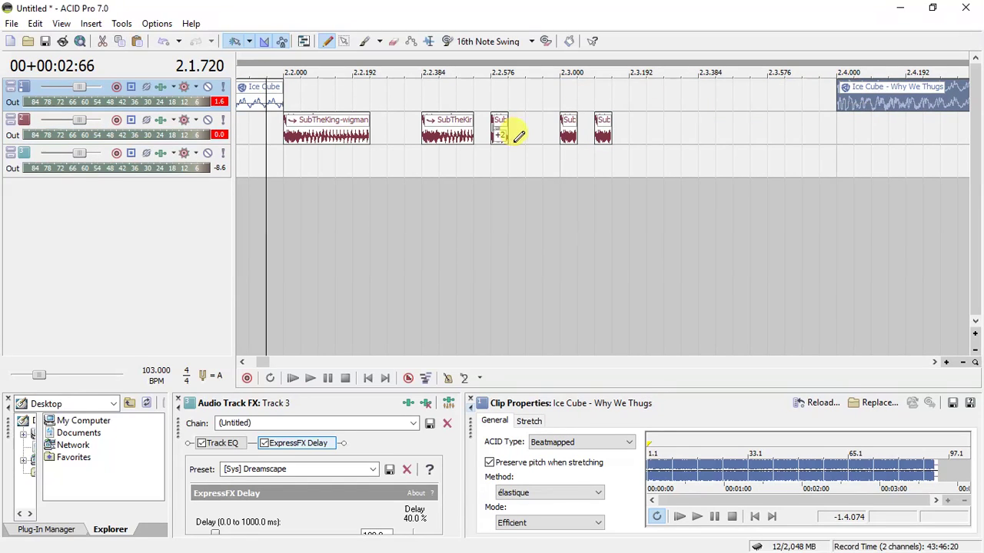
- Copy the voice slice at 2.3.000 to 2.3.192, 2.3.384 and 2.3.576, and extend the 2.3.384 slice to 2.3.624
click(567, 132)
drag(568, 142, 694, 135)
click(598, 131)
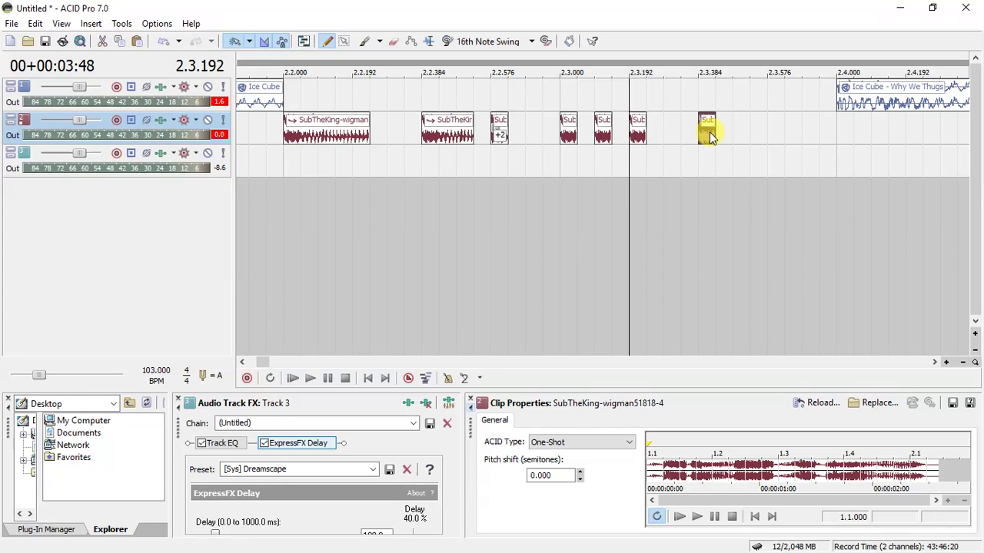
click(709, 132)
click(773, 133)
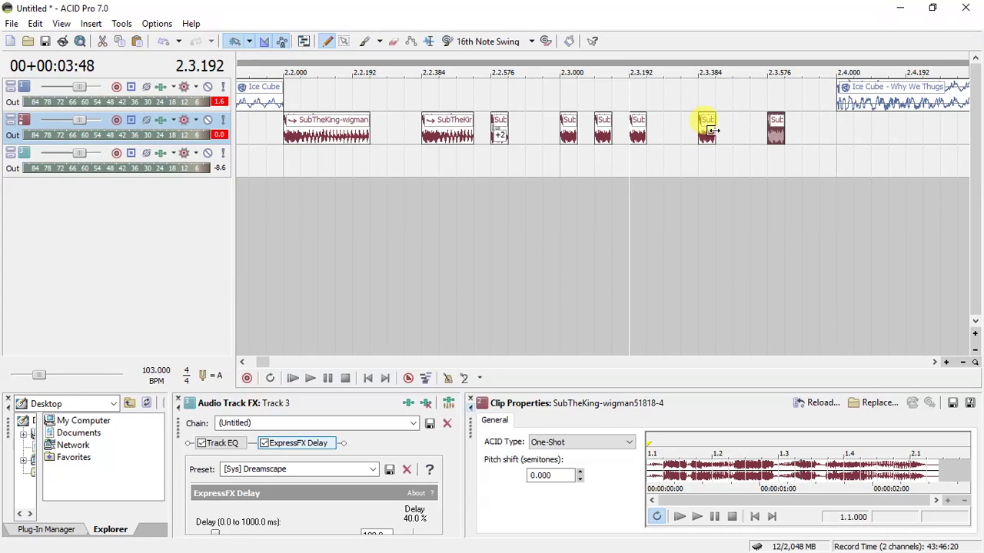
drag(711, 130, 783, 127)
click(776, 135)
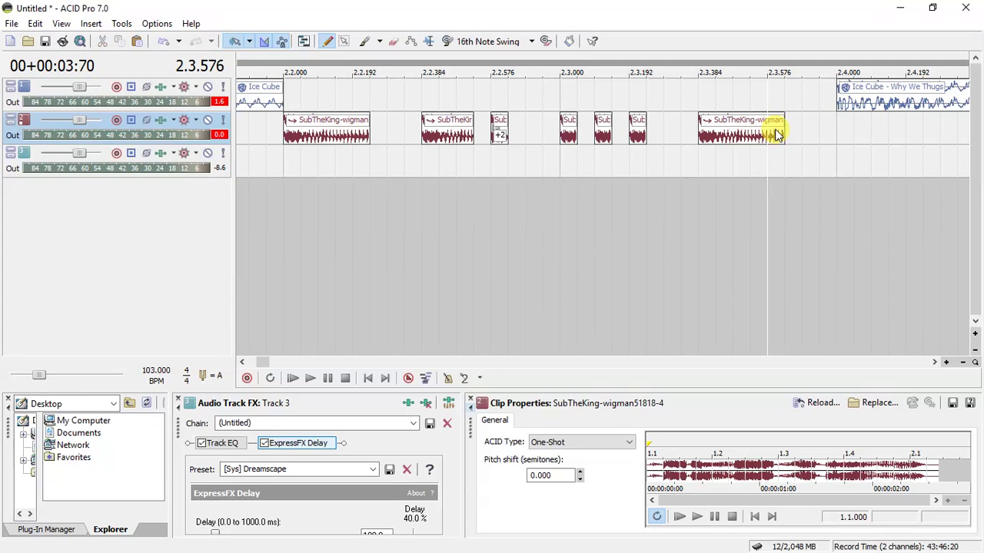
- Lower the voice slice at 2.3.096 by 4 semitones and copy the longer voice clip at 2.3.384 to 2.4.000
click(598, 133)
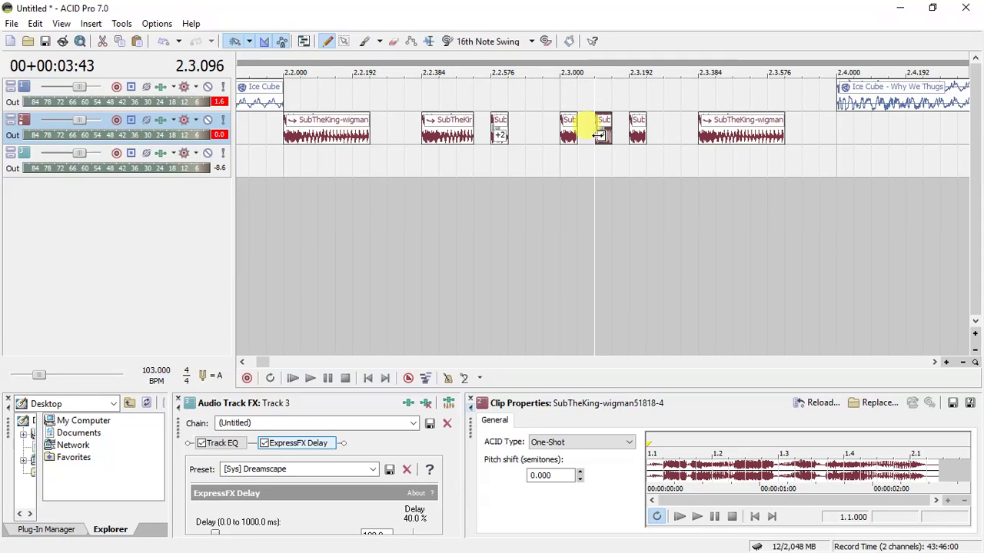
click(703, 138)
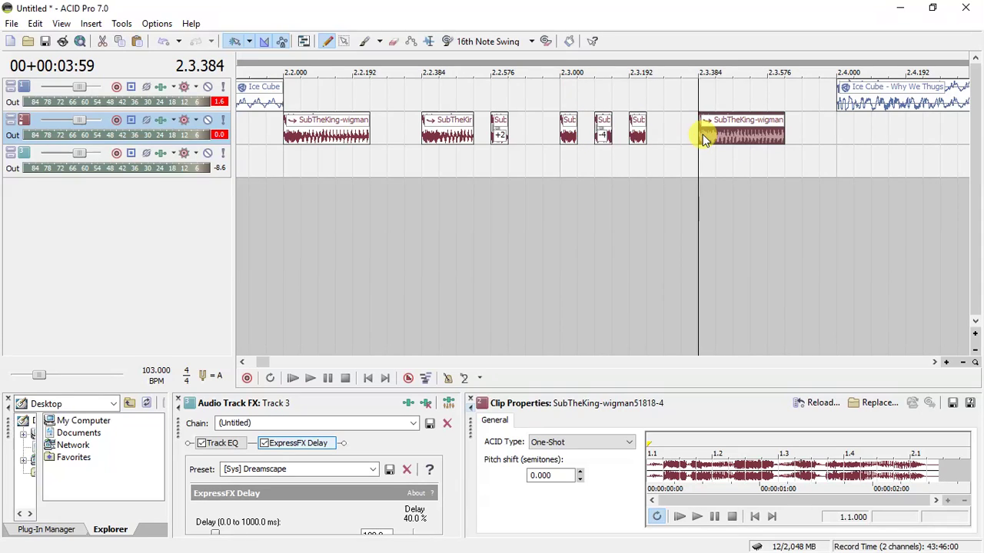
click(836, 127)
- Copy the voice clip at 2.4.000 onto the delay track at 2.4.000 and lower its gain to -7.7 dB
click(849, 158)
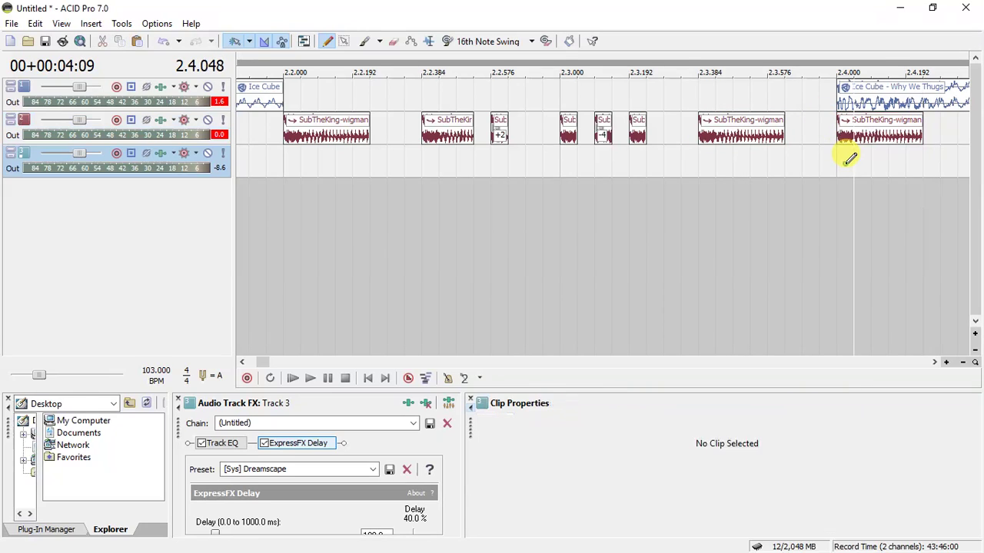
click(845, 160)
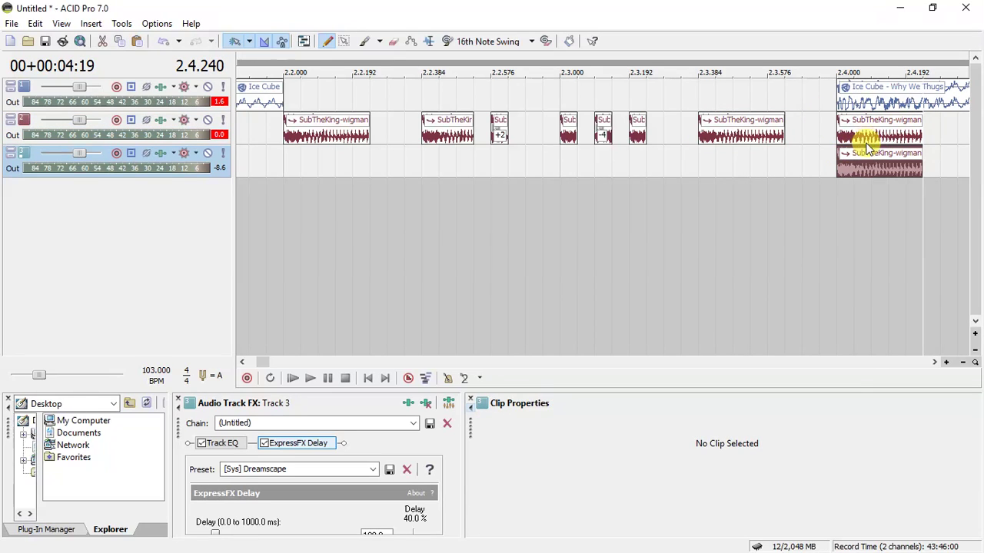
drag(869, 153, 871, 174)
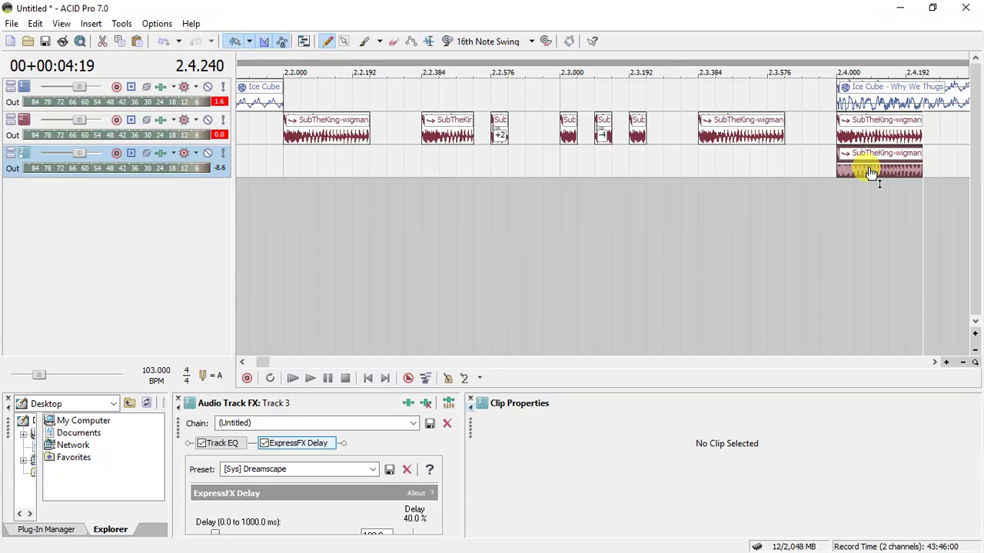
- Add a fade-out of 0.0.096 to the end of the delay track's voice clip at 2.4.000
mouse_move(870, 174)
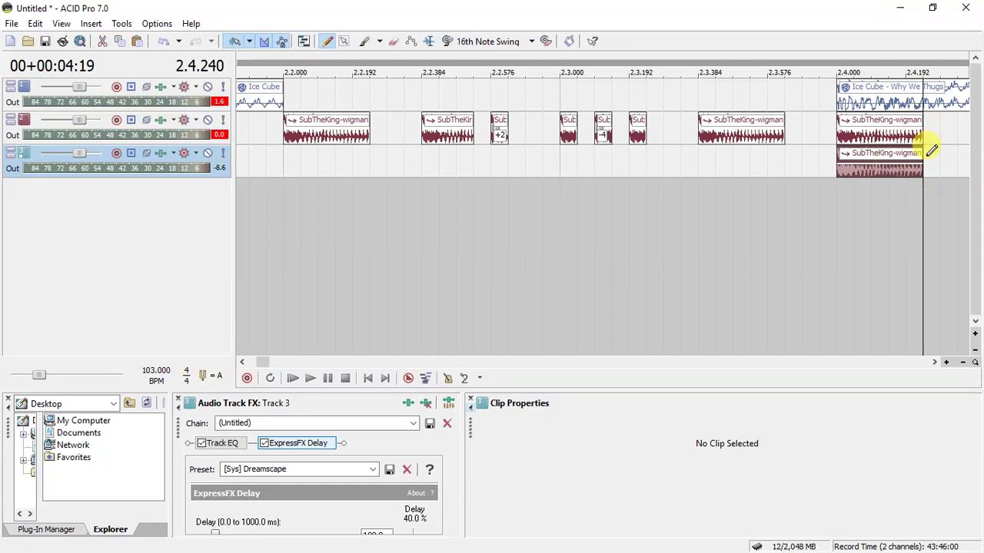
click(907, 157)
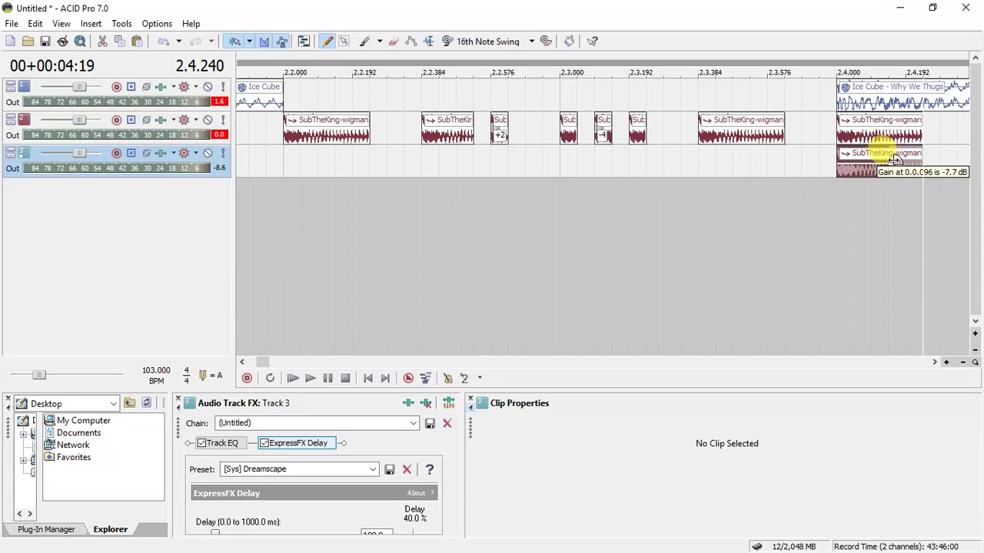
scroll(895, 161, down, 1)
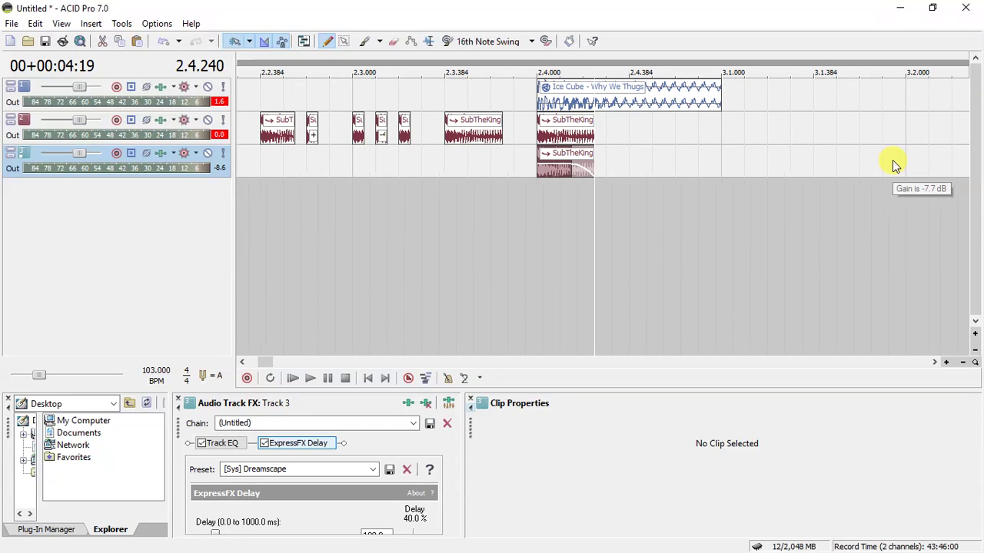
scroll(551, 157, down, 1)
scroll(550, 157, down, 1)
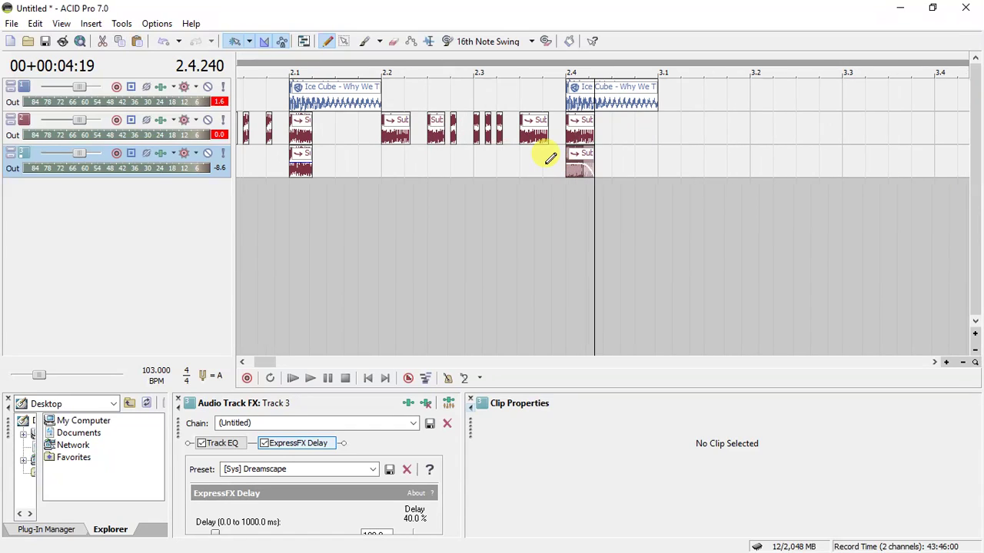
- Add a fade-out of about 0.0.096 to the delay track's voice clips at 2.1.000 and 1.3.000
click(303, 158)
scroll(313, 160, up, 3)
drag(591, 143, 544, 149)
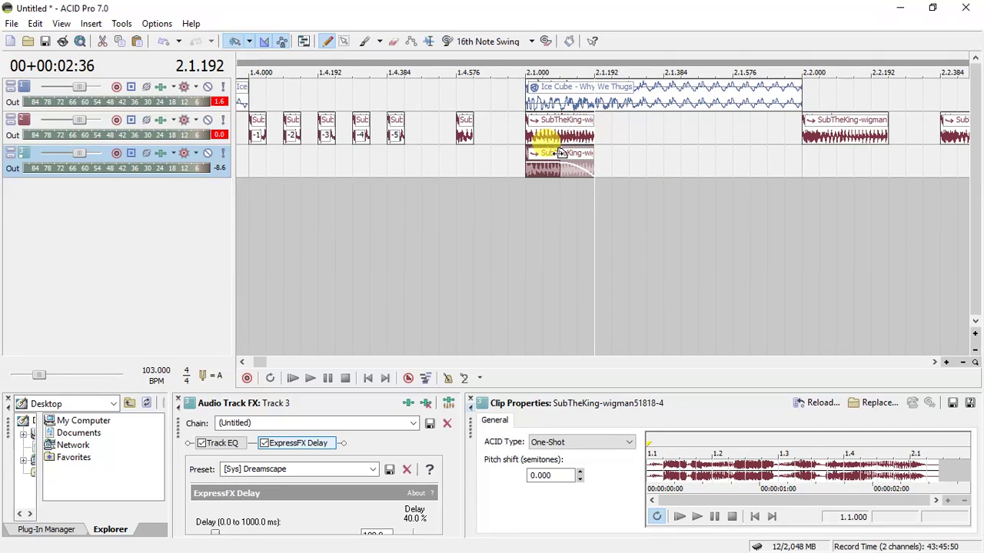
scroll(553, 143, down, 3)
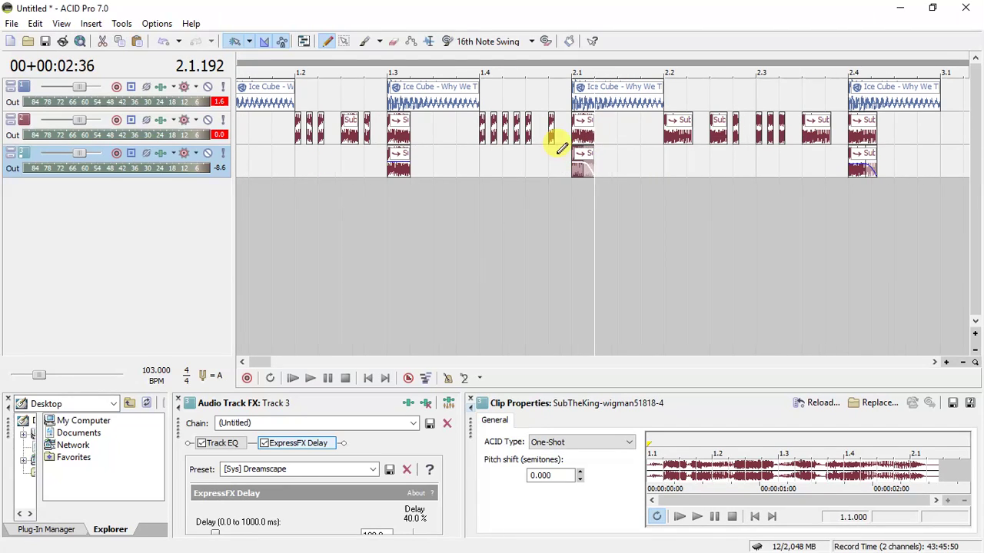
click(407, 153)
scroll(407, 154, up, 3)
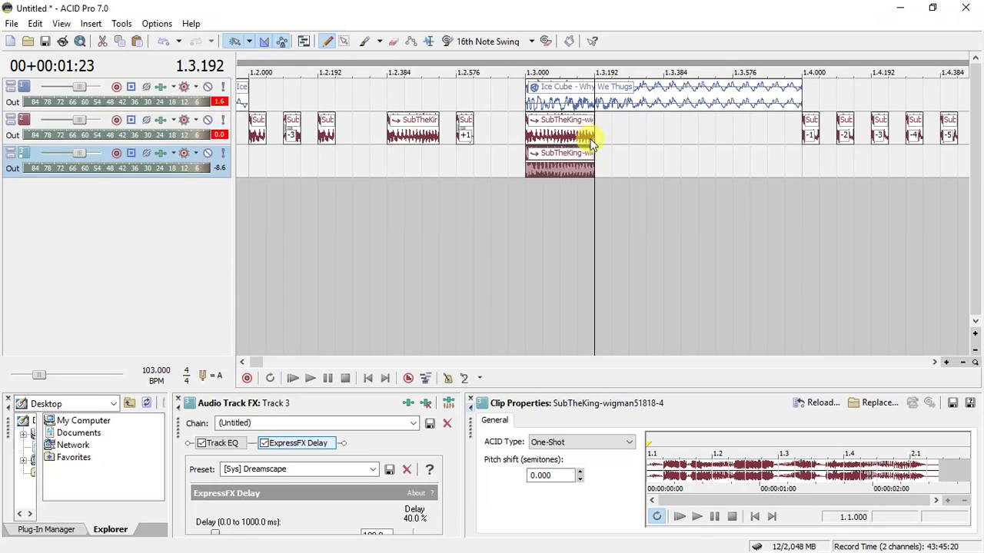
drag(597, 148, 562, 154)
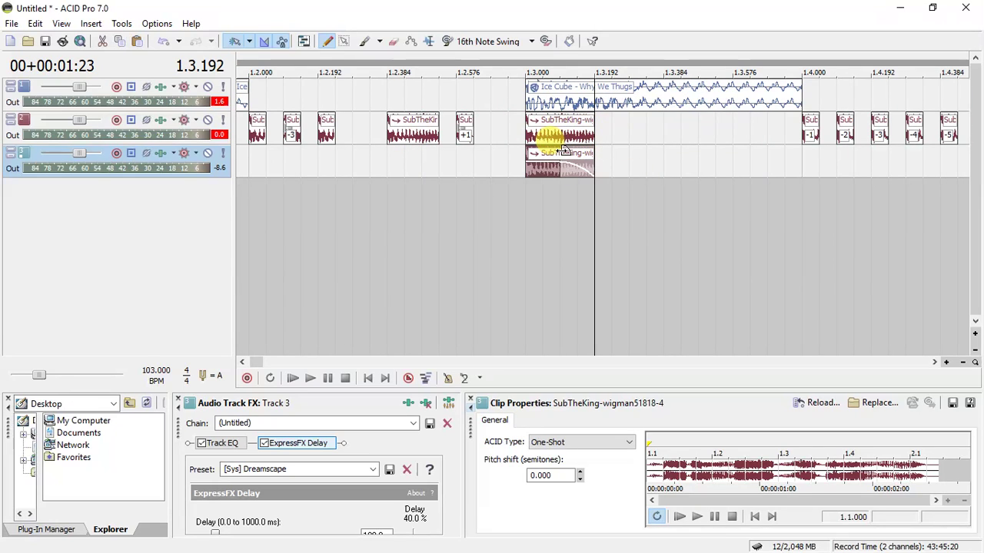
- Play the whole arrangement from the start to check the delay track's faded voice clips
key(ctrl+s)
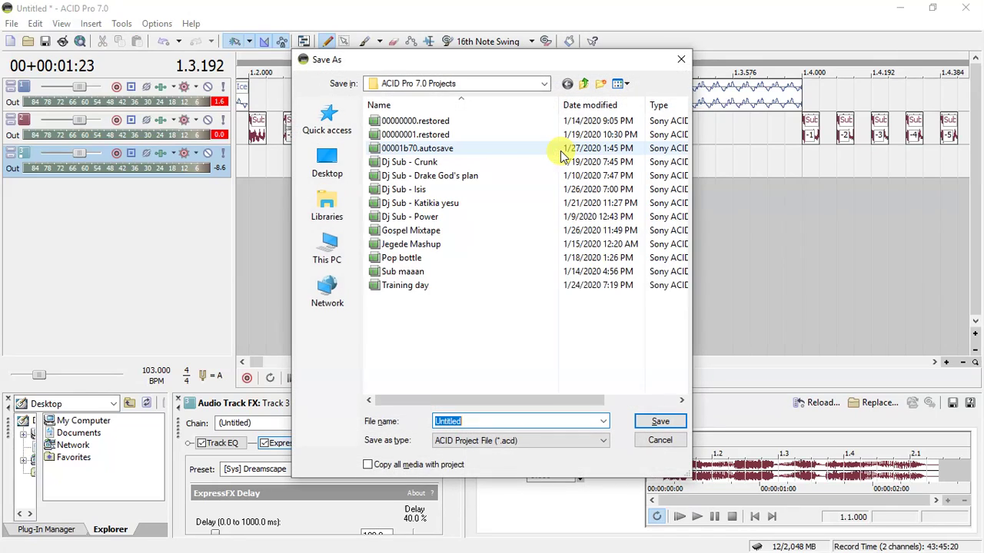
click(684, 48)
click(369, 378)
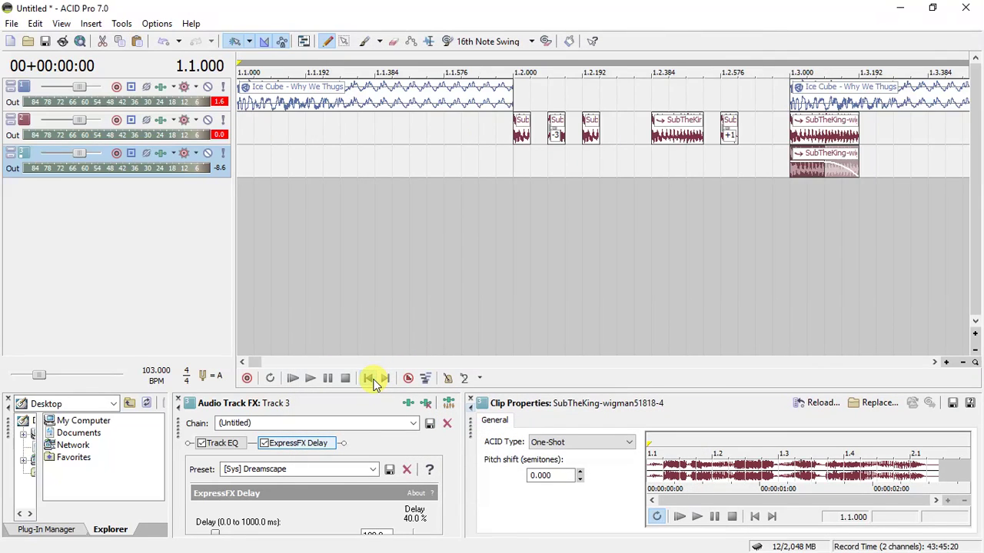
scroll(373, 384, down, 4)
key(space)
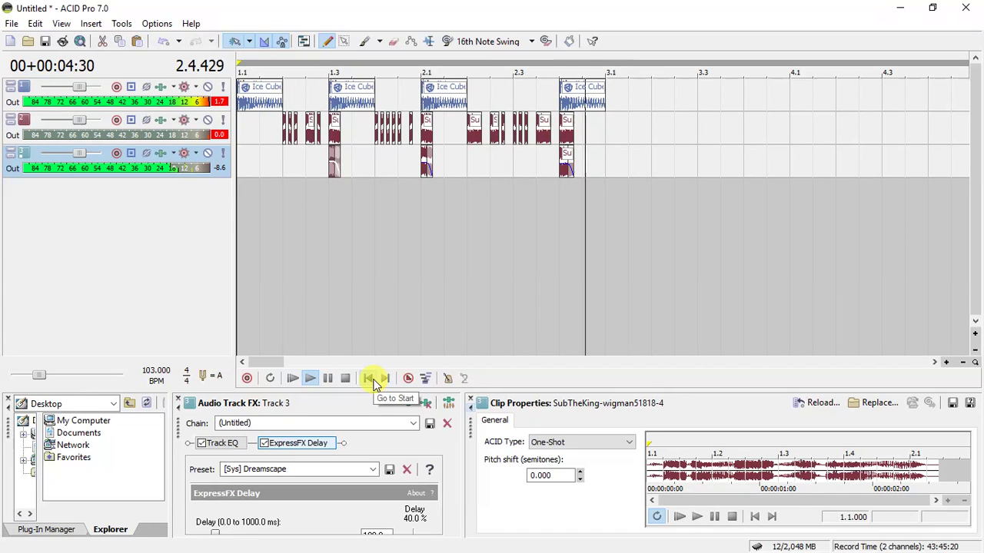
click(372, 379)
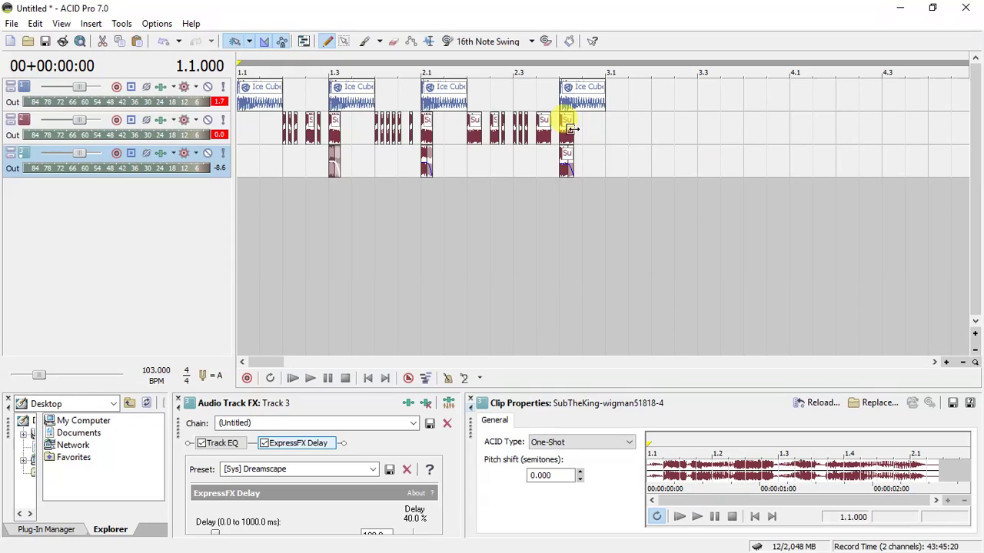
- Copy the voice track's clip at 2.4.000 to 3.1.000, and the song beat at 2.4.000 to 3.2.000
drag(566, 123, 607, 136)
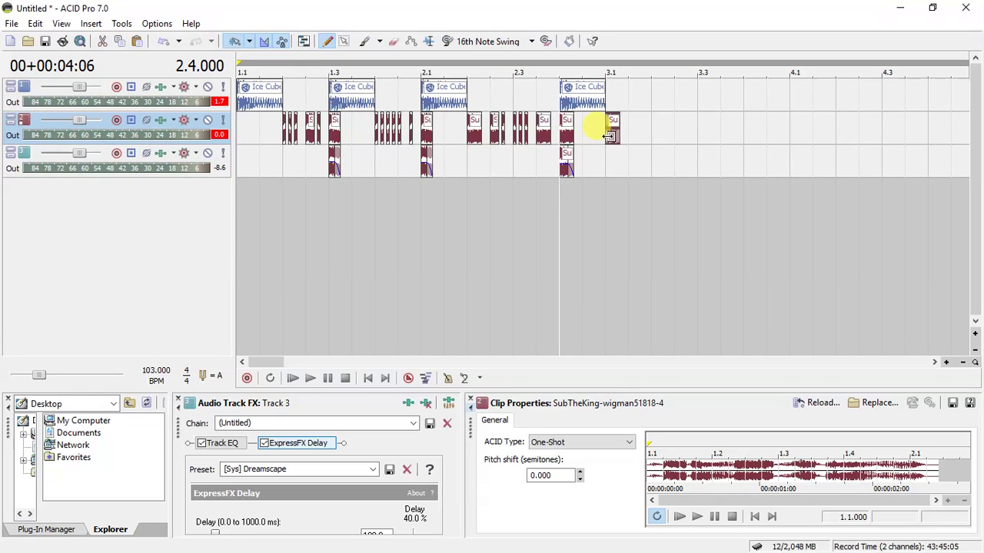
key(space)
key(space)
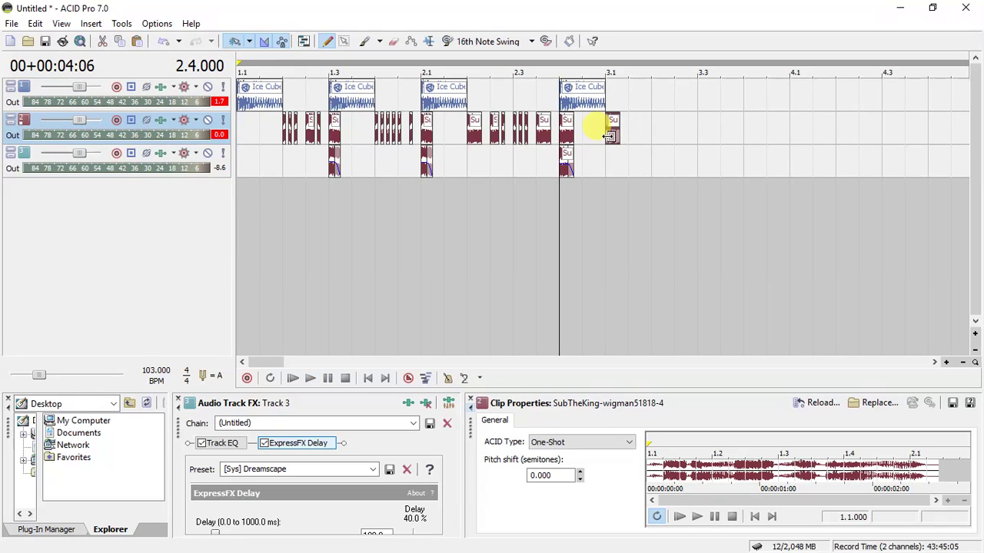
scroll(609, 137, up, 2)
drag(599, 102, 737, 99)
click(737, 101)
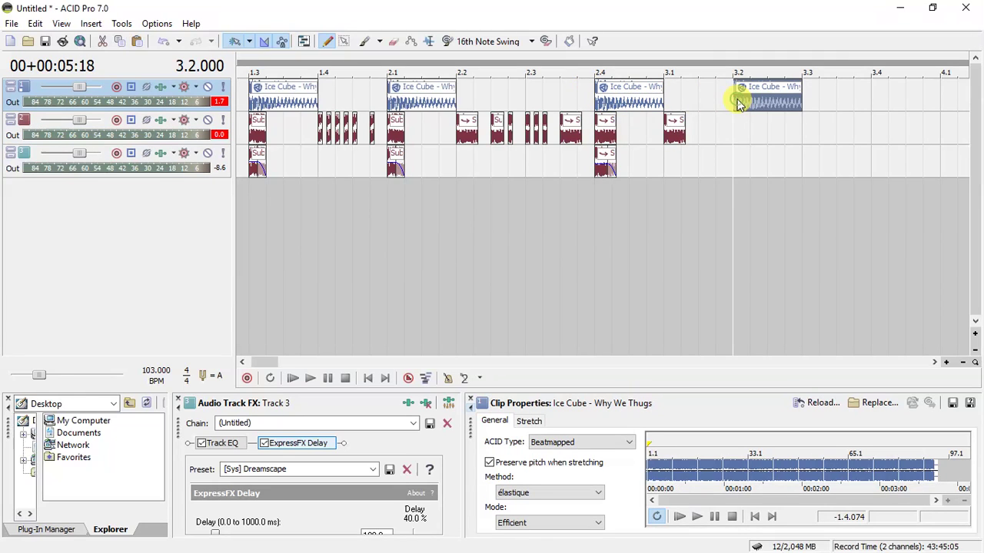
scroll(738, 104, up, 2)
scroll(738, 104, up, 4)
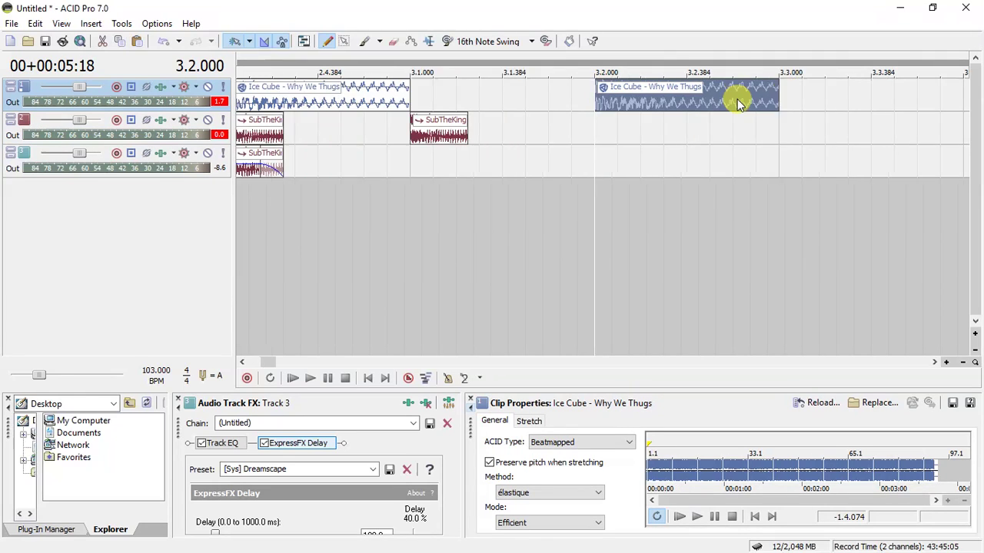
- Place a short slice of the song beat's start, 0.0.048 long, at 3.1.576 on the song track
mouse_move(596, 101)
mouse_down()
mouse_move(611, 103)
mouse_move(597, 99)
mouse_up()
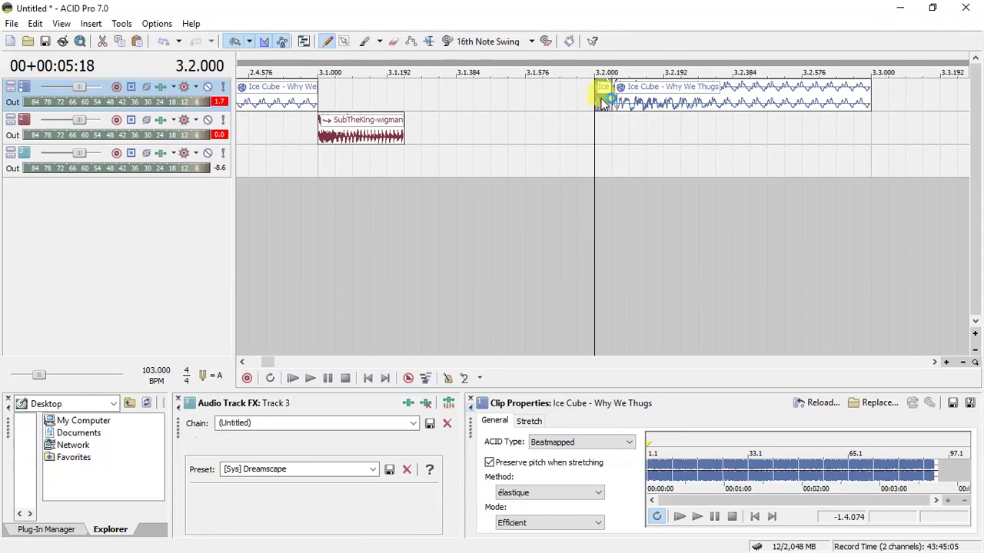
click(527, 93)
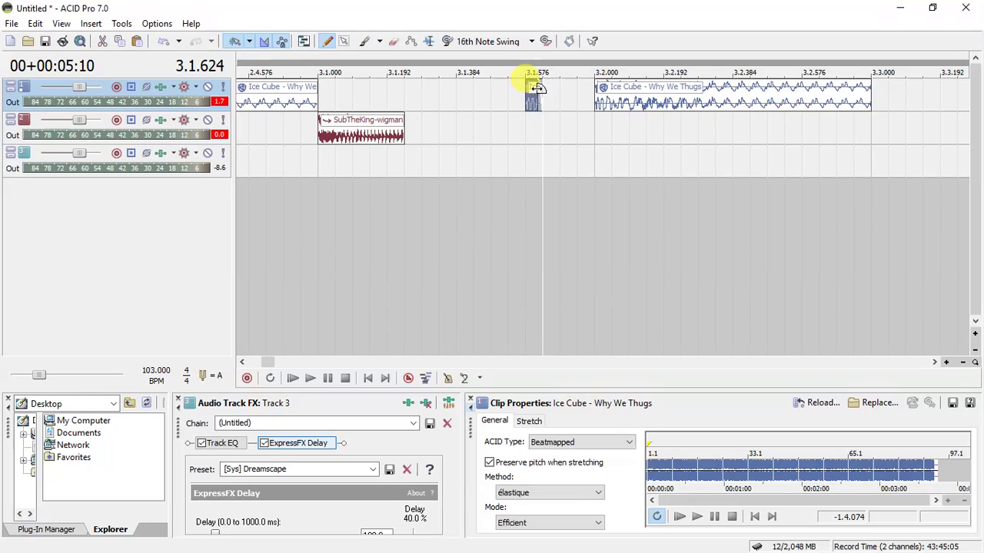
drag(540, 87, 542, 87)
click(529, 104)
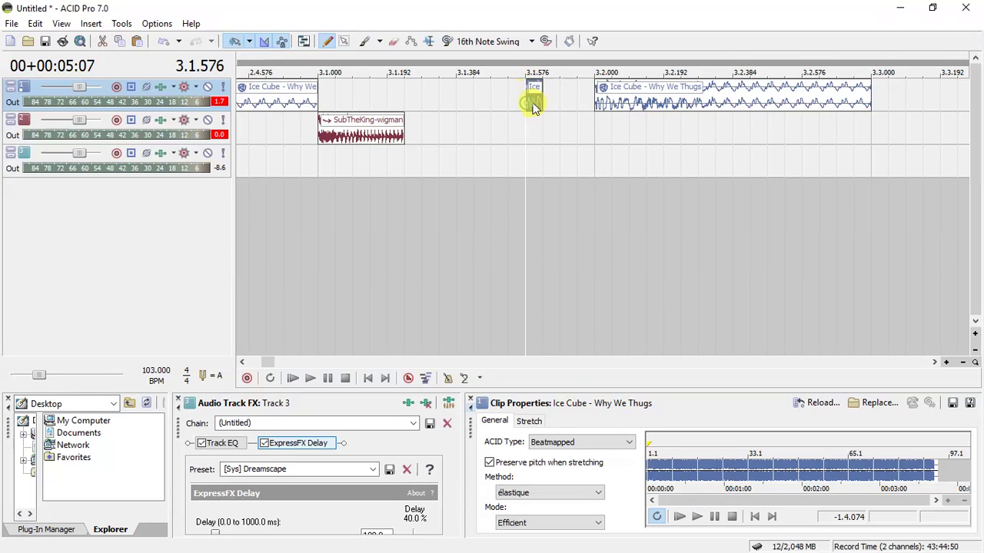
- Place another song slice from 3.1.384 to about 3.1.528, and raise the slice at 3.1.576 by 3 semitones
click(459, 104)
drag(467, 99, 528, 102)
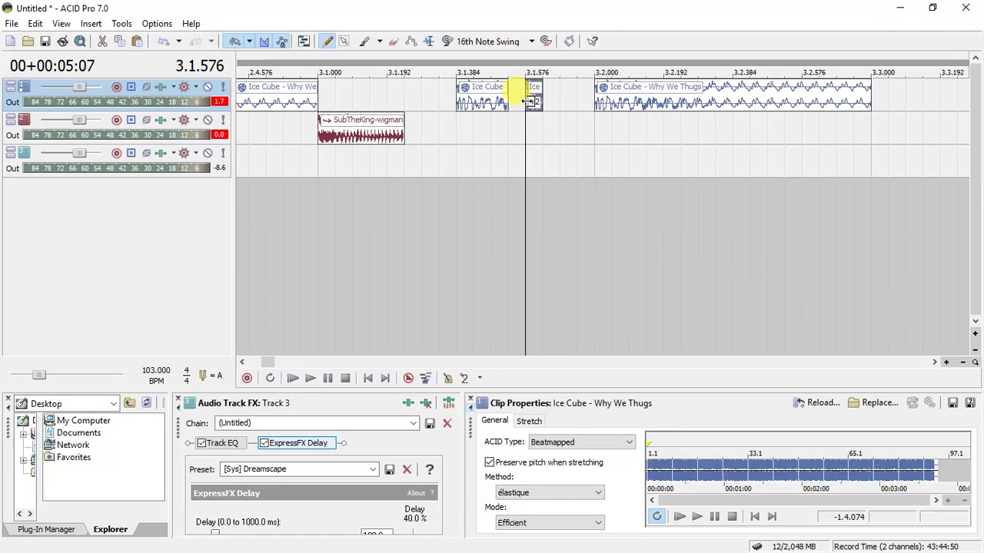
key(KP_Add)
scroll(528, 101, down, 5)
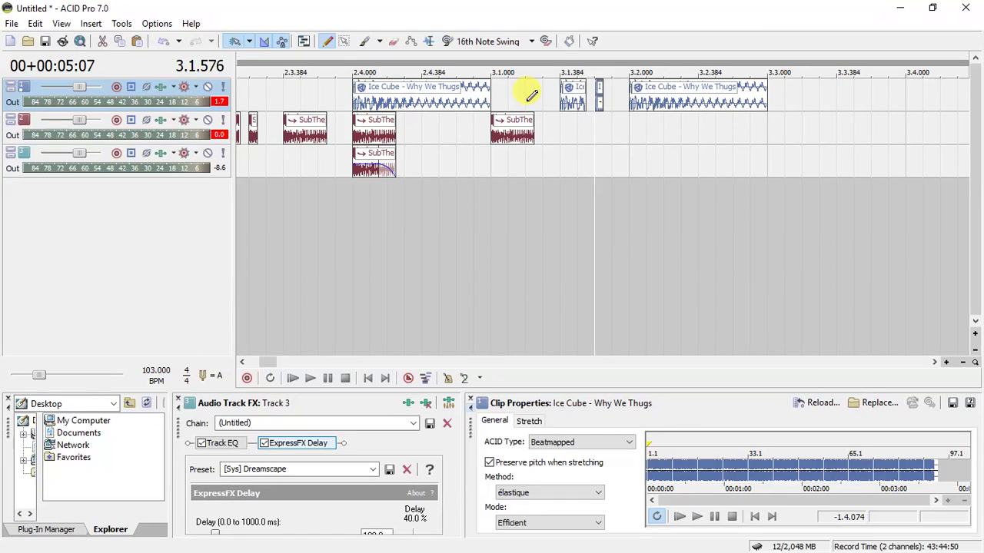
- Play the arrangement from 2.2.000 to check the added voice and song slices
click(424, 161)
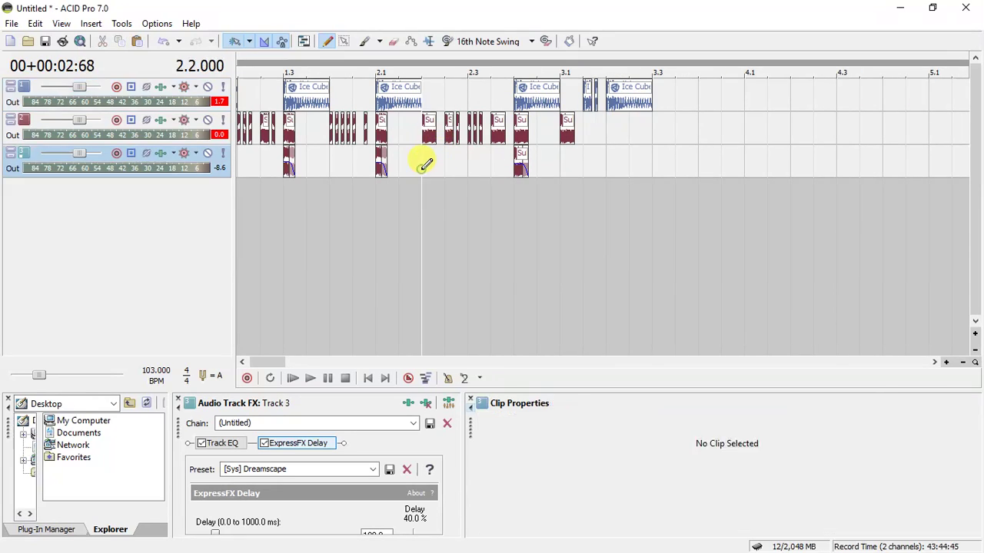
key(space)
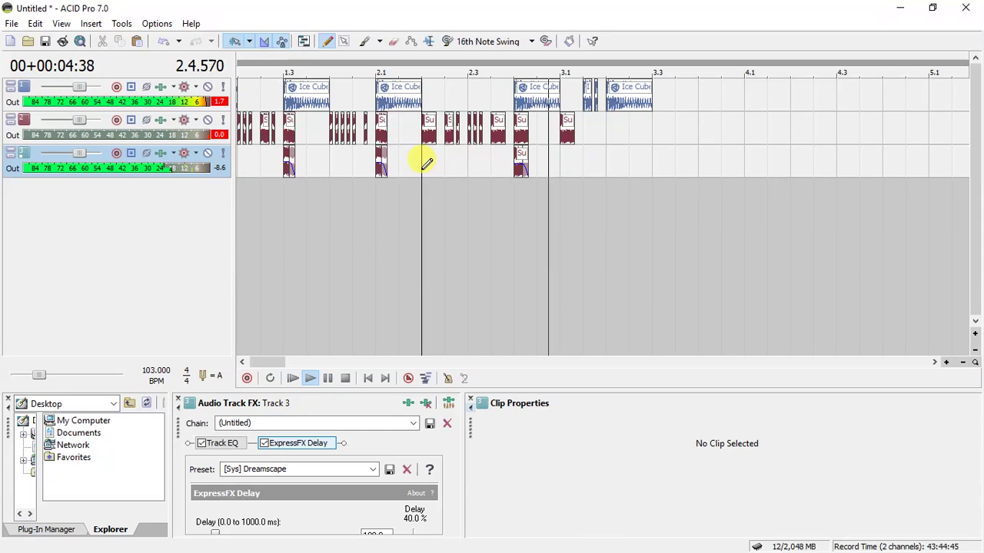
key(space)
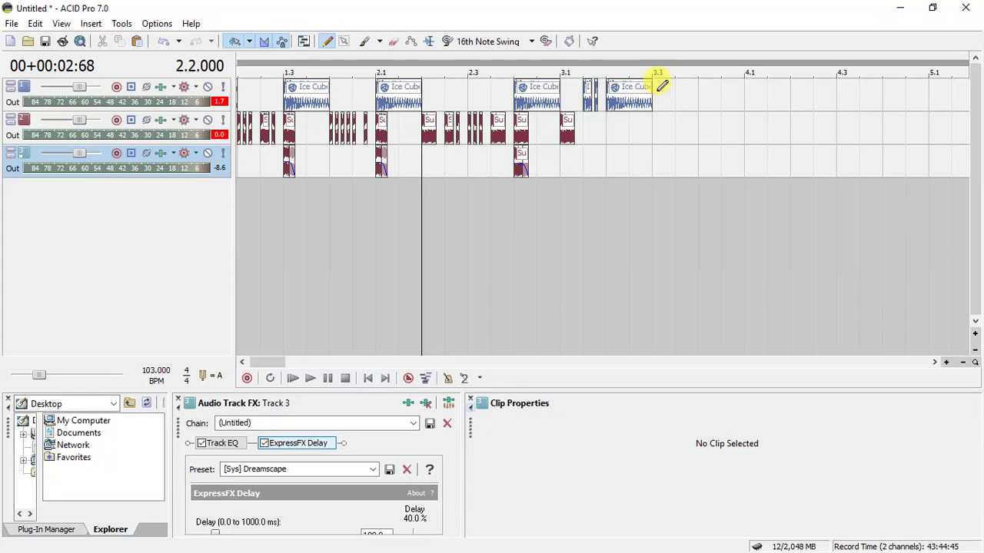
- Extend the song clip at 3.2.000 past 5.1 and play the arrangement from the start
drag(652, 94, 953, 93)
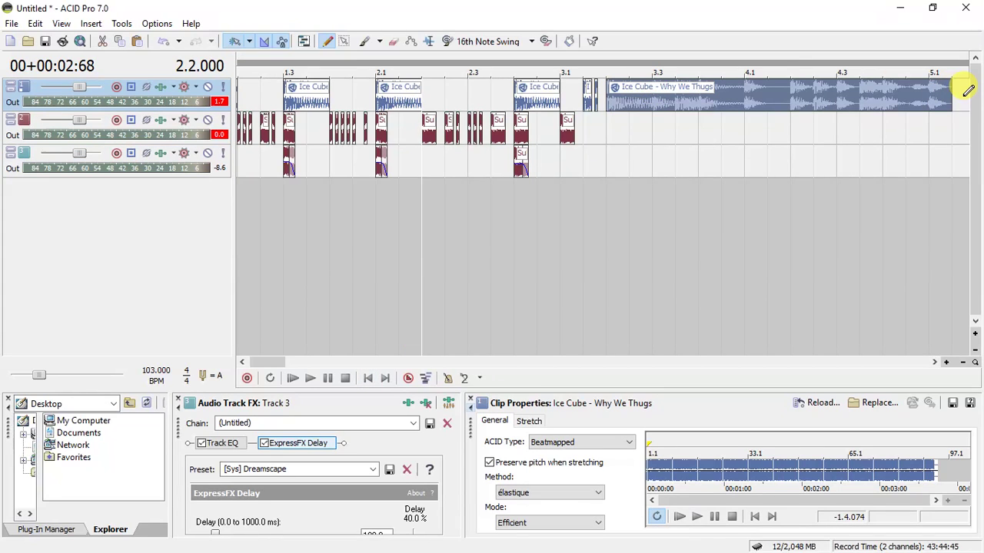
click(369, 380)
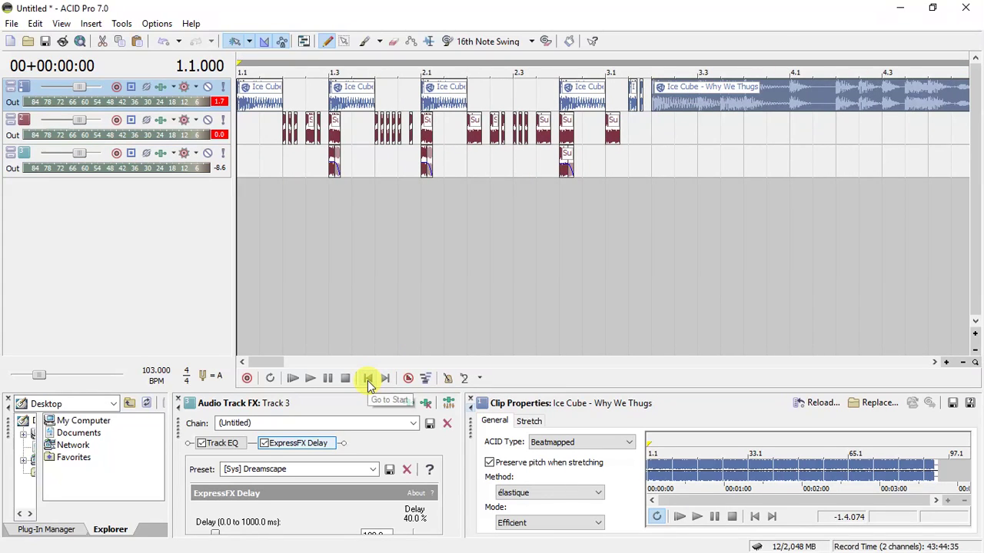
key(space)
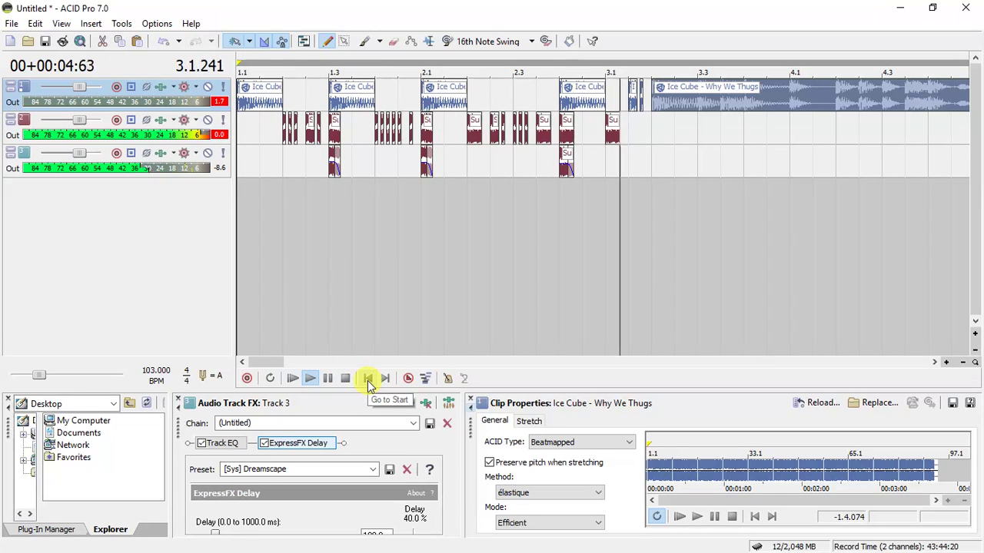
key(space)
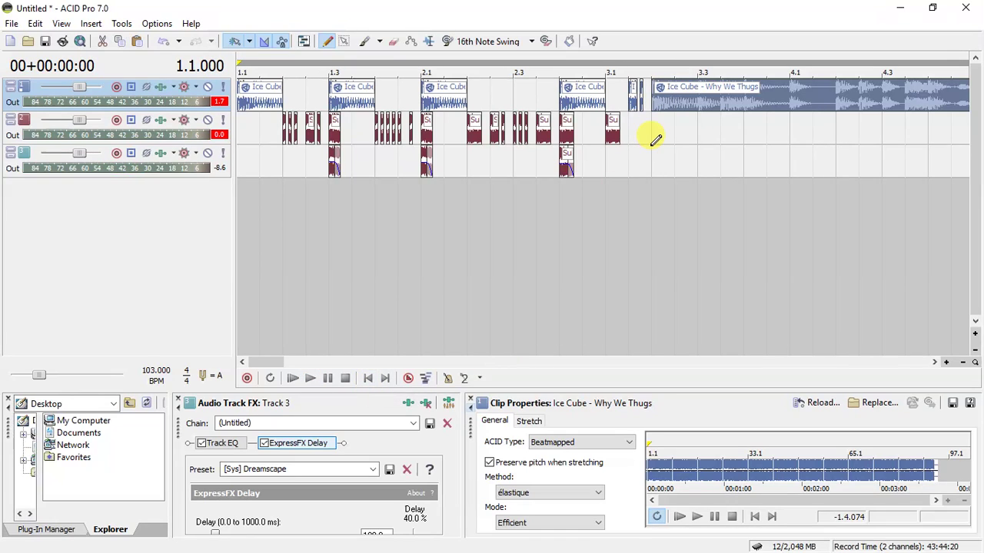
- Split the extended song clip at 3.3.000 and delete the part after the split
click(699, 102)
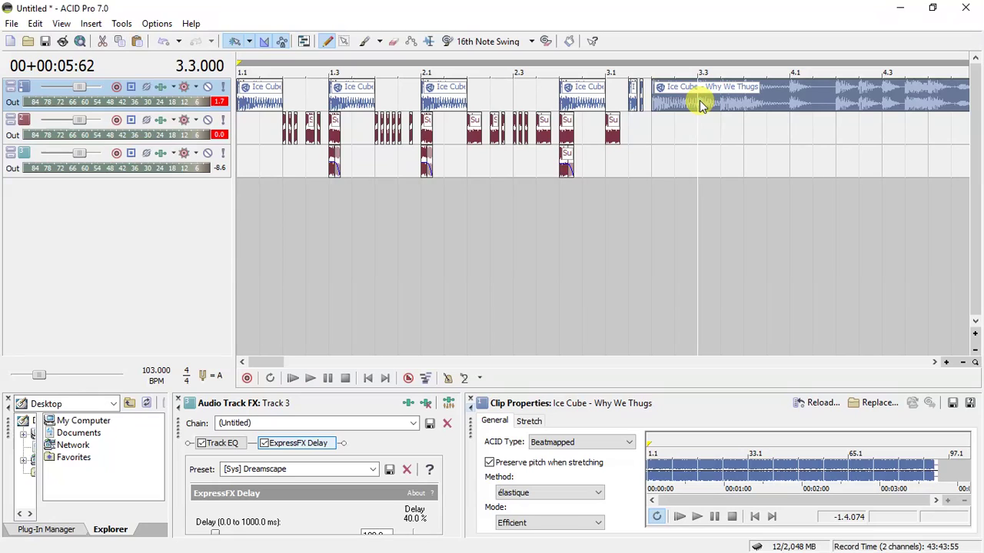
key(s)
key(Delete)
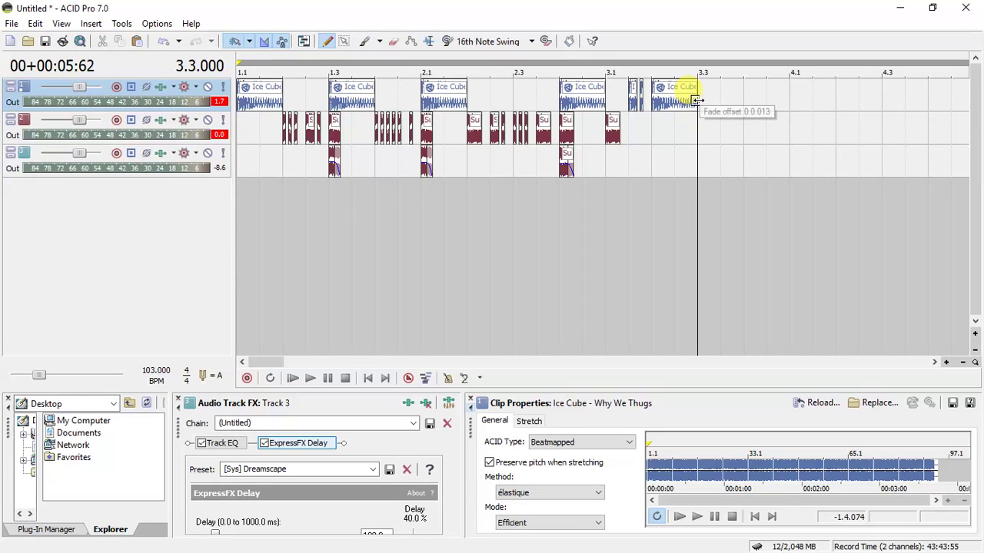
- Switch to File Explorer, search the FX SET folder for "ni mo", and add Ni Moto to a new ACID Pro track at 3.3.000
key(super)
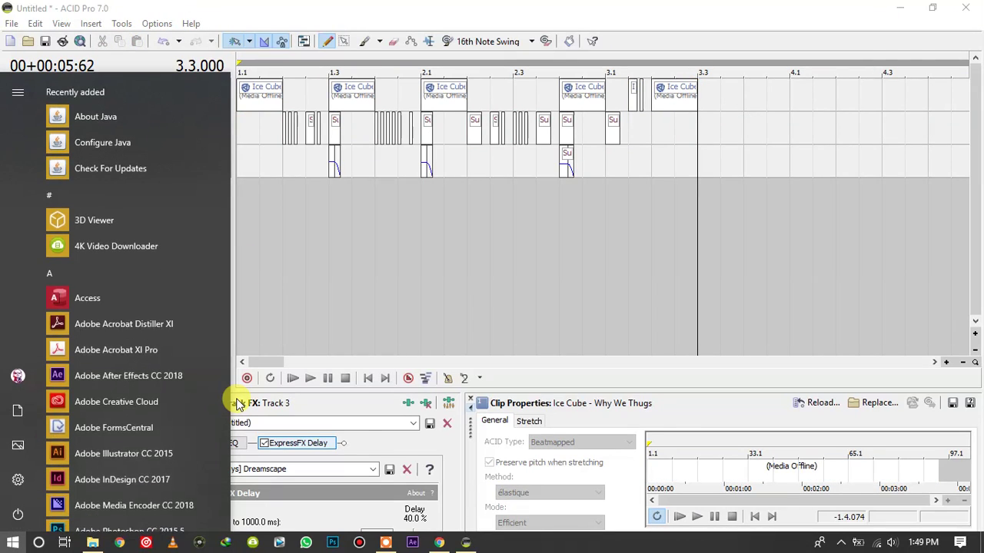
mouse_move(95, 544)
click(97, 515)
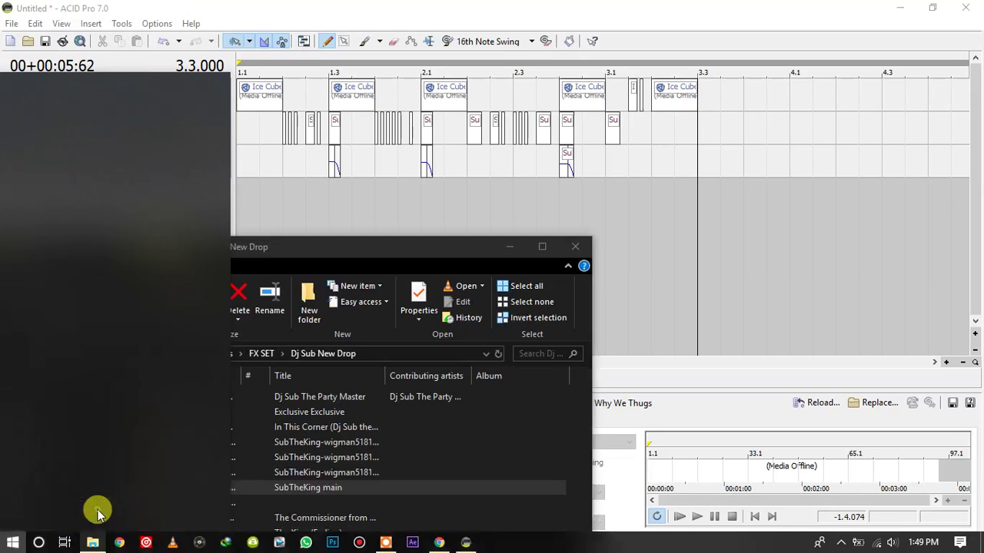
click(255, 352)
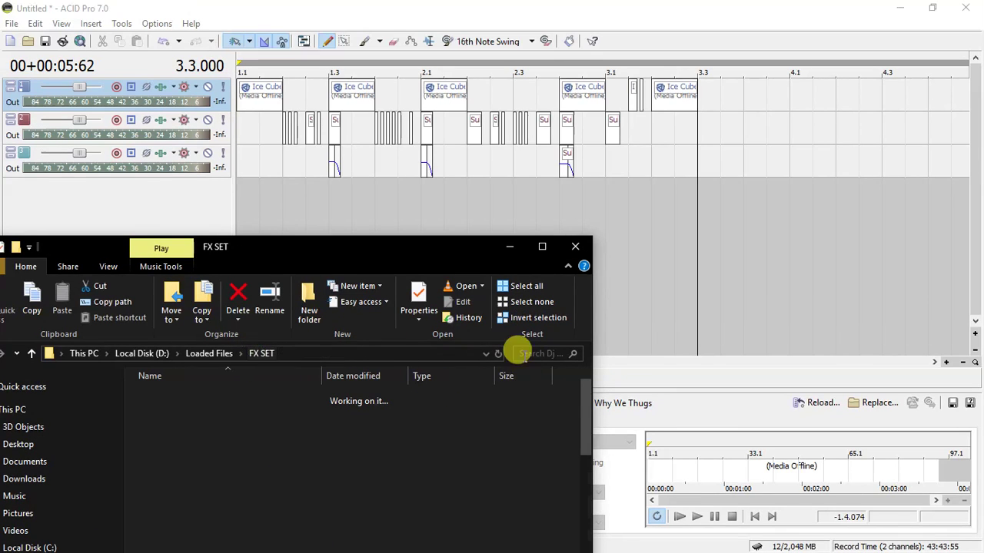
click(530, 353)
text(ni mo)
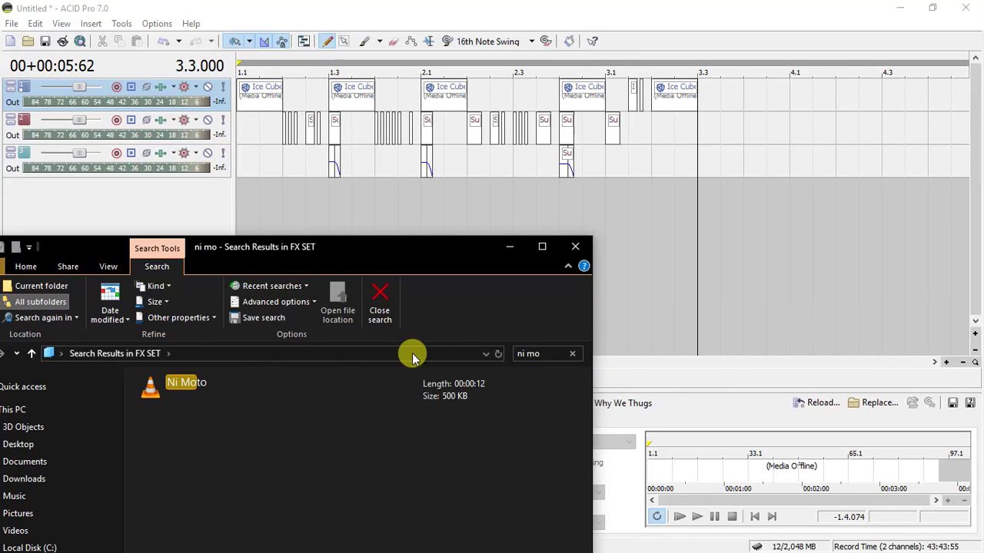
click(213, 385)
drag(209, 387, 704, 198)
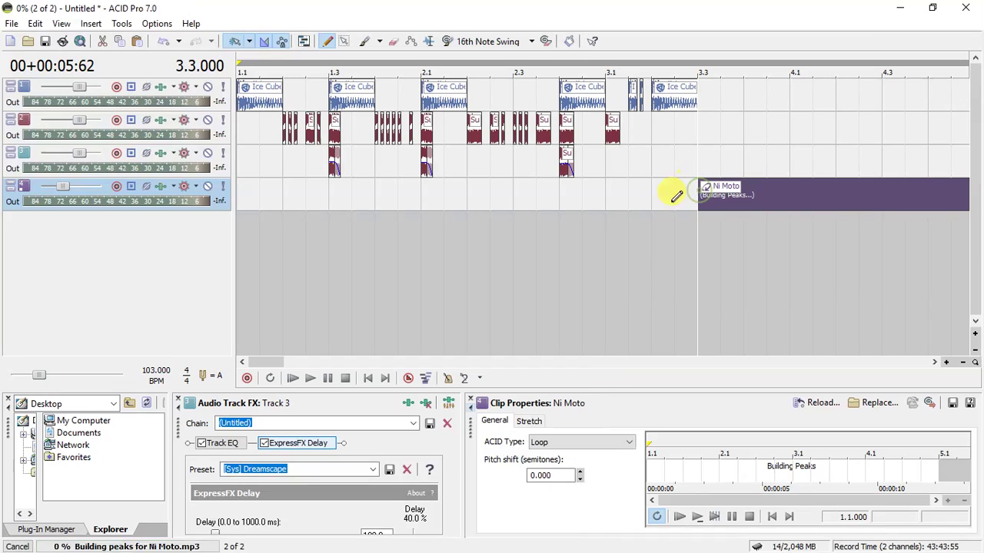
- Set the Ni Moto clip's ACID type to One-Shot and move the clip to start at 3.1.000
click(552, 442)
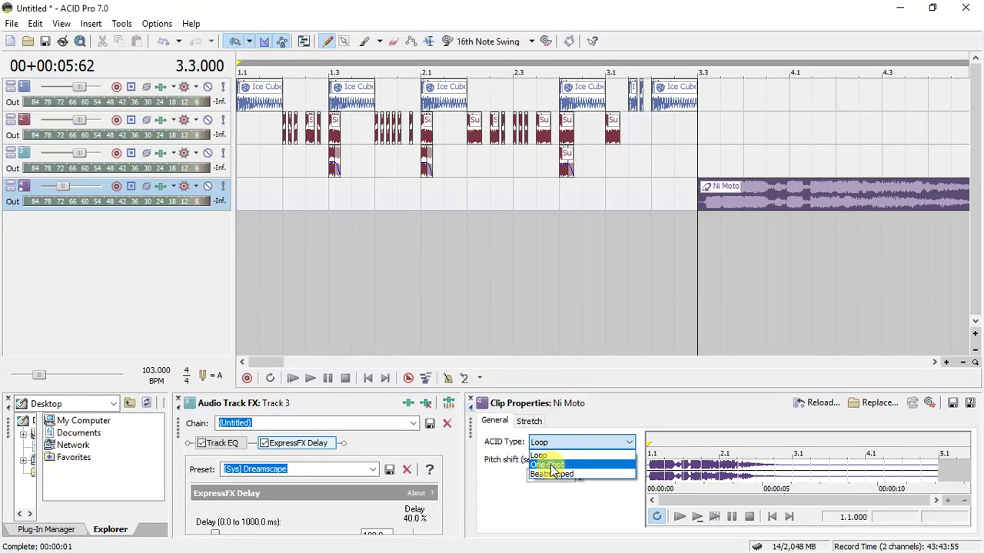
click(546, 461)
drag(785, 192, 688, 192)
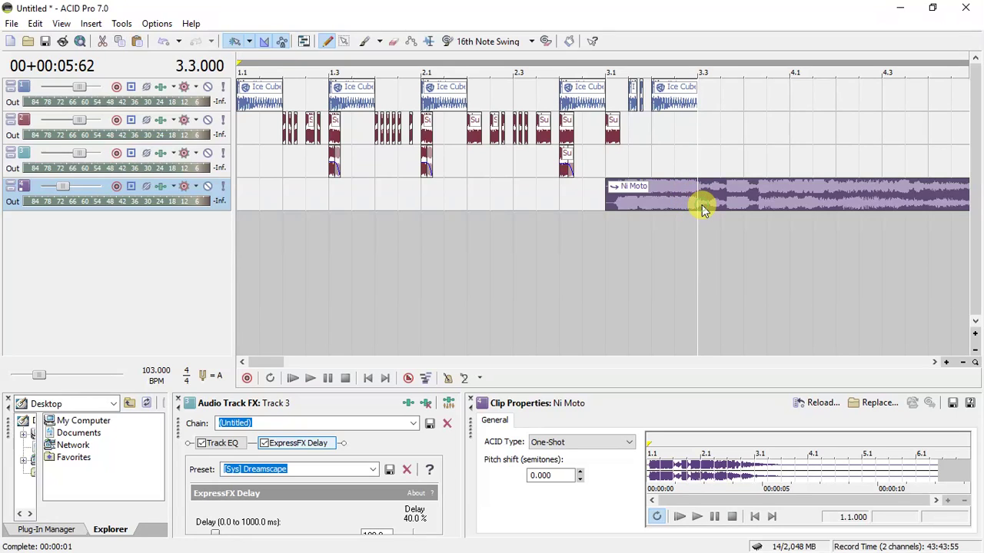
- Split the Ni Moto clip at 3.3.210, delete the part before the split and move the remainder to 3.3.000
scroll(702, 205, up, 5)
click(667, 205)
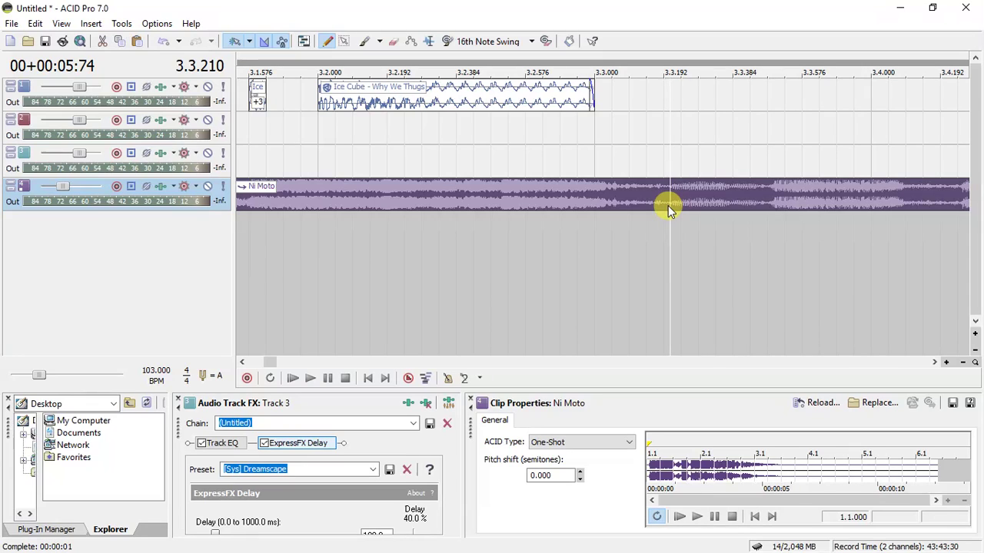
key(s)
click(611, 207)
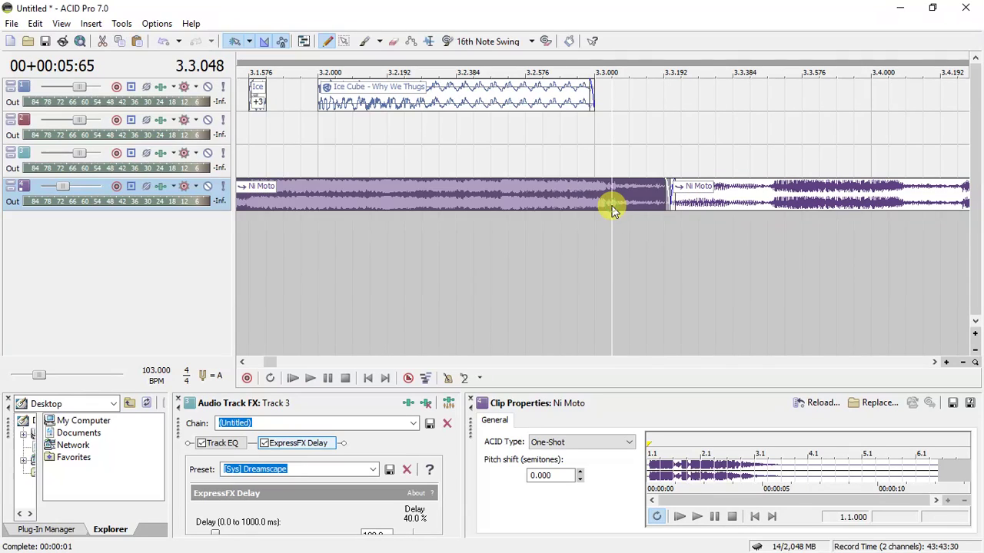
key(Delete)
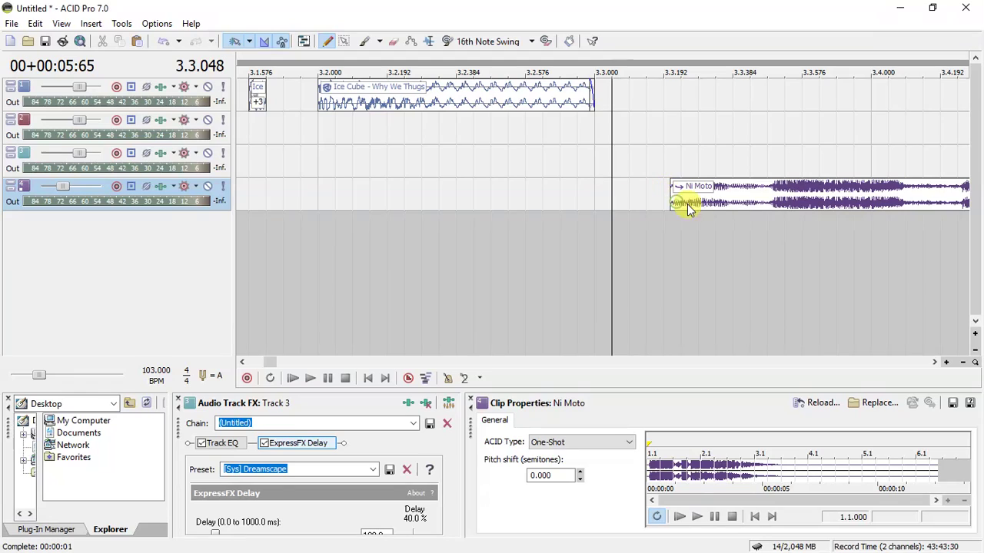
drag(716, 203, 655, 201)
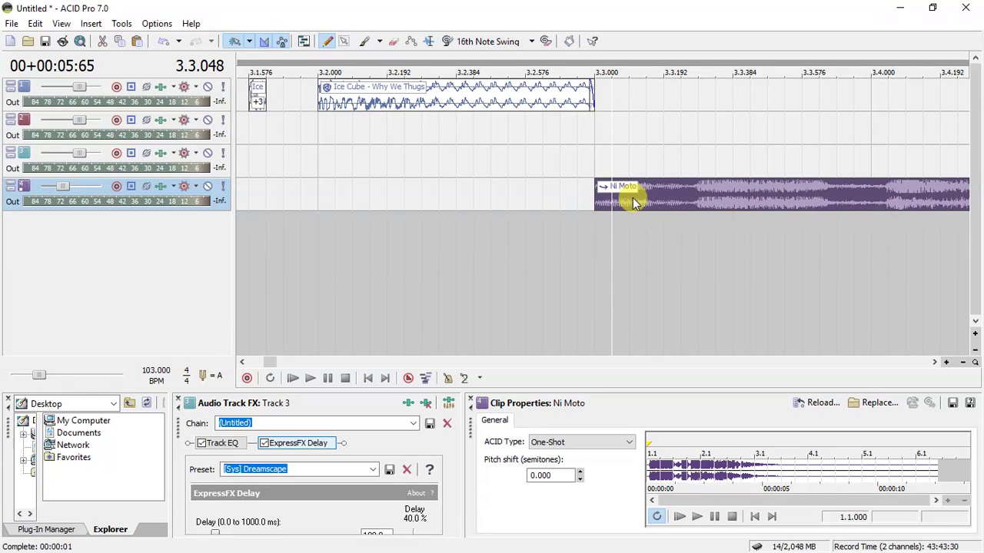
- Shorten the Ni Moto clip to a slice ending at 3.3.048 and copy it to 3.3.192, 3.3.384 and 3.3.576
key(ctrl+z)
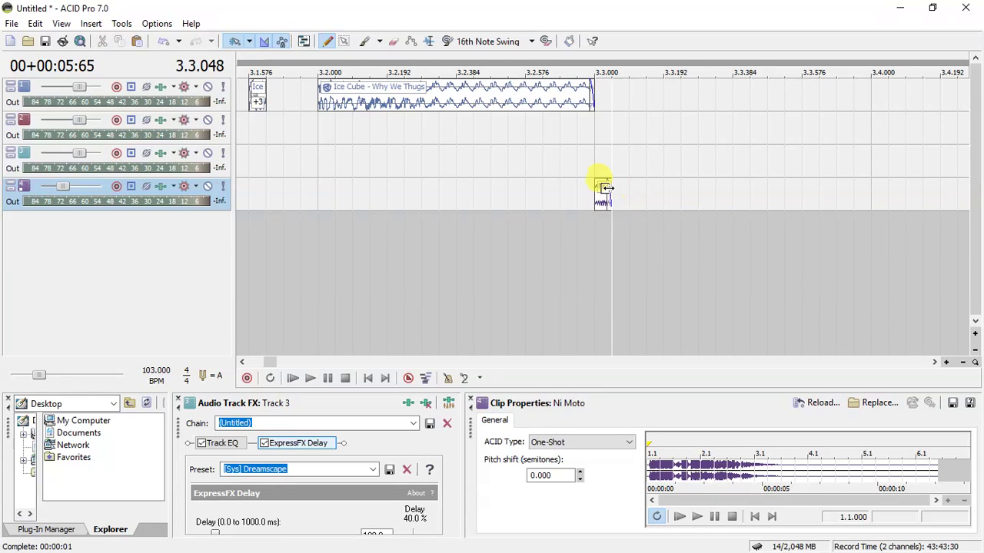
click(599, 188)
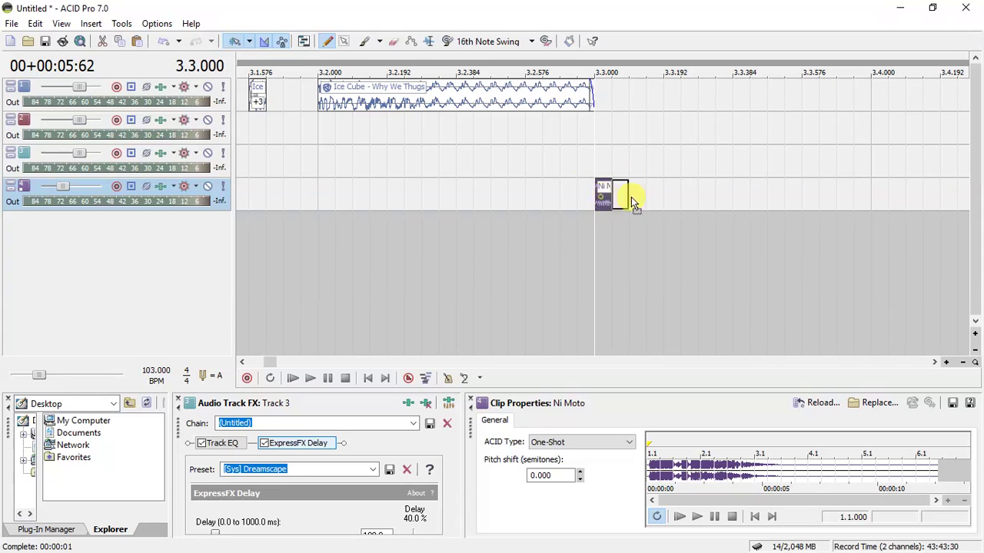
click(667, 195)
click(736, 194)
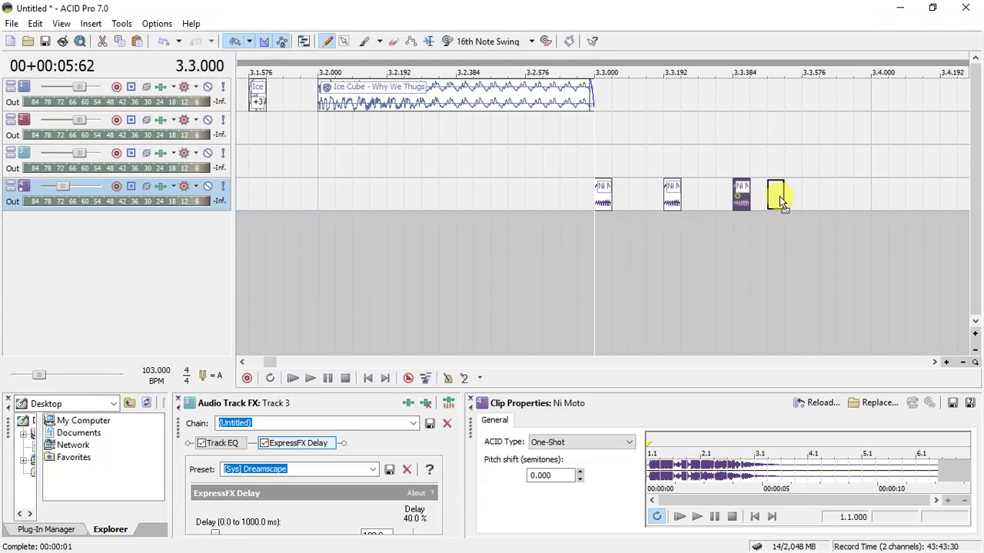
click(809, 201)
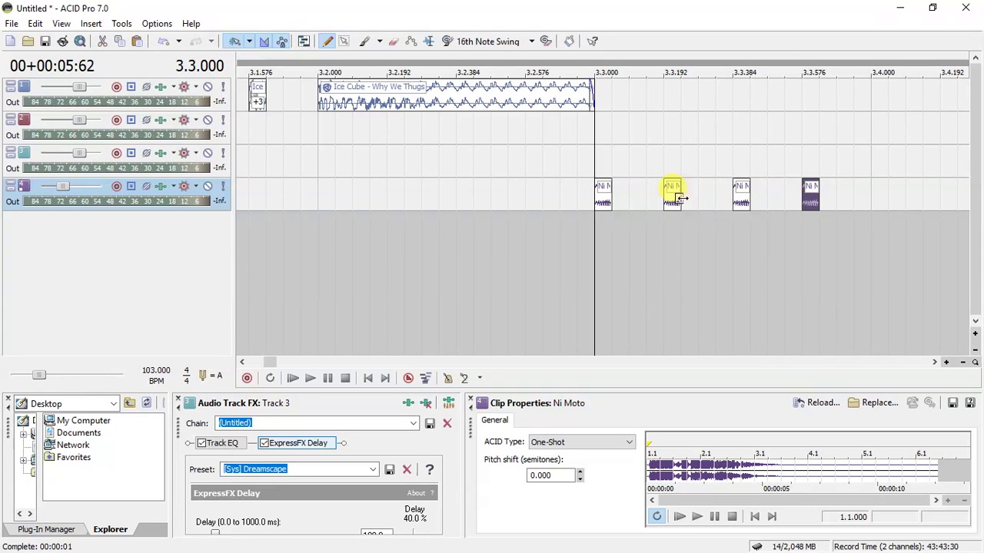
- Extend the Ni Moto slice at 3.3.192 to 3.3.432 and delete the overlapping slice at 3.3.384
drag(680, 199, 738, 196)
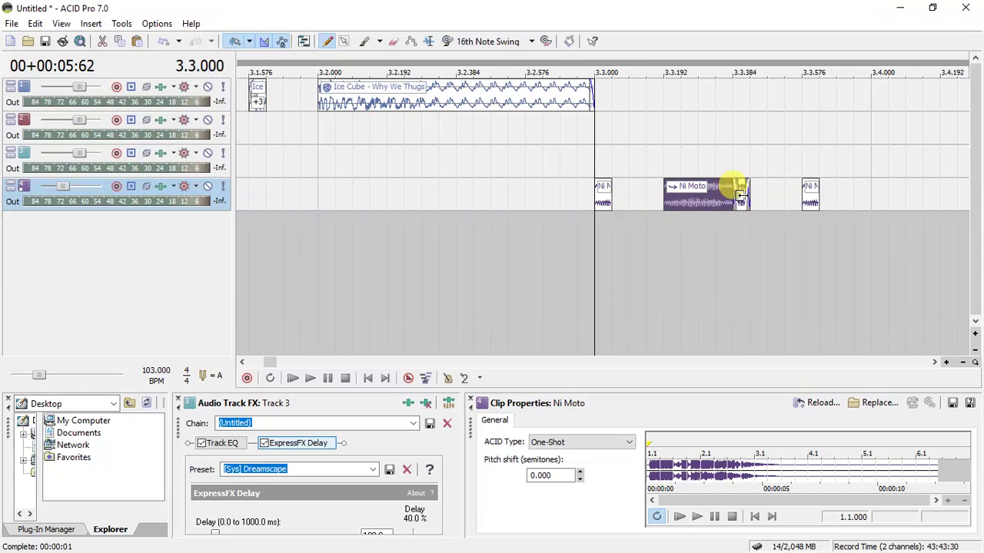
click(742, 197)
click(734, 194)
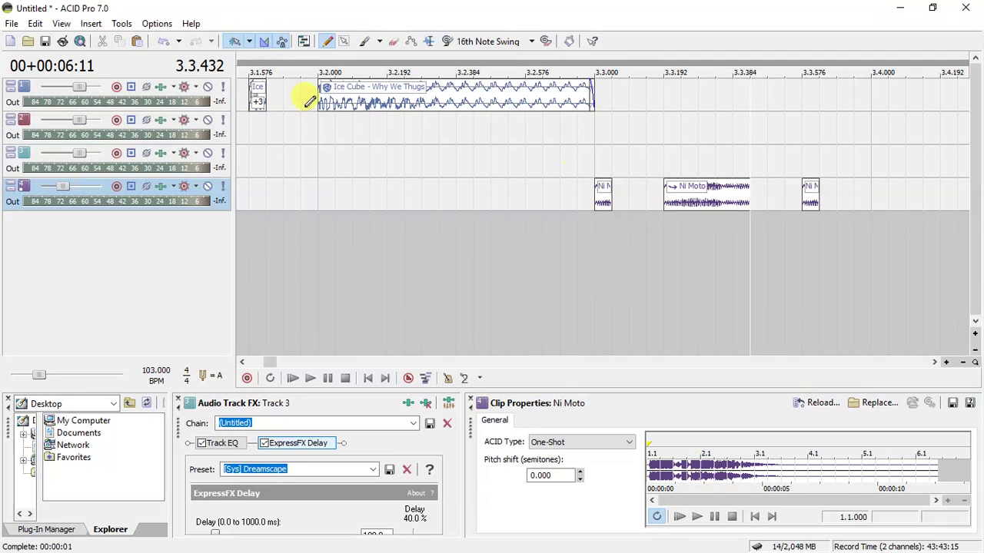
- Copy the song clip at 3.2.000 and the longer Ni Moto slice at 3.3.192 to 3.4.000 on their tracks
drag(328, 111, 880, 104)
drag(667, 197, 881, 187)
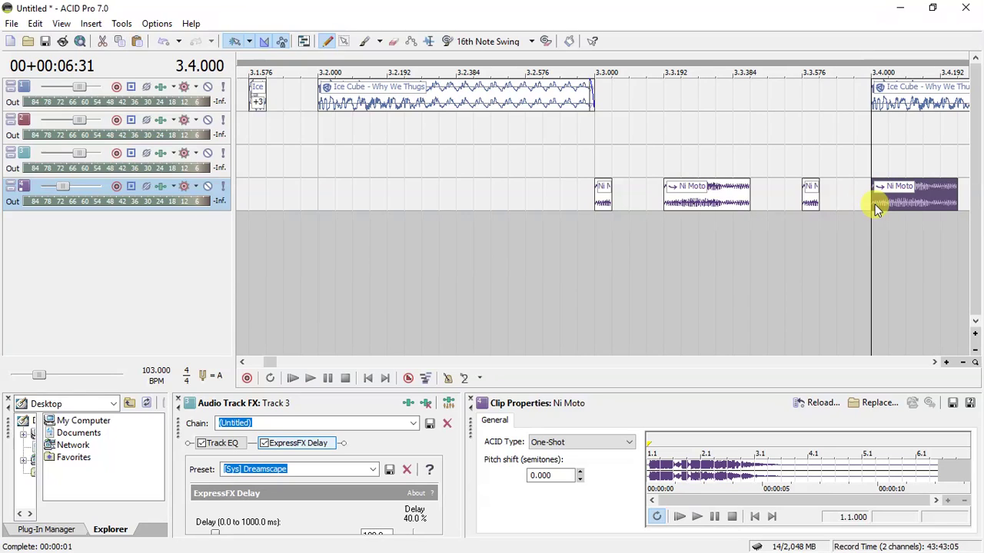
- Paste the longer Ni Moto slice onto track 3 at 3.4.000 and add a fade-out over its second half
click(876, 159)
key(ctrl+v)
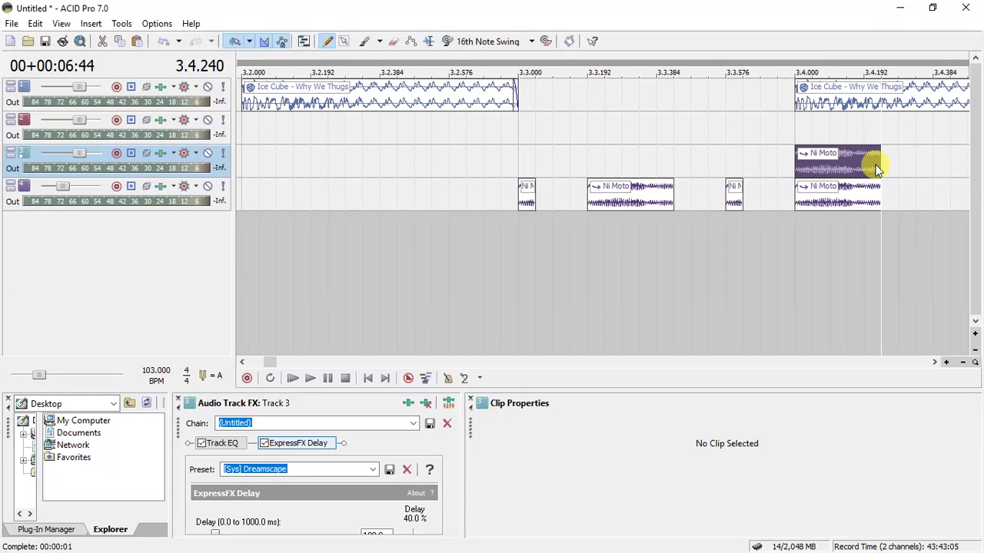
scroll(876, 163, down, 5)
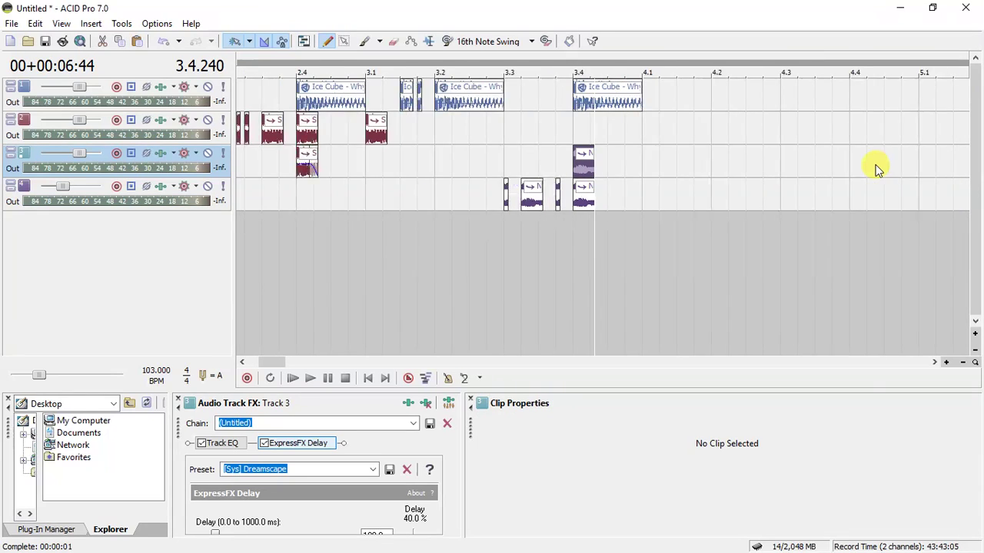
click(589, 166)
scroll(591, 158, up, 4)
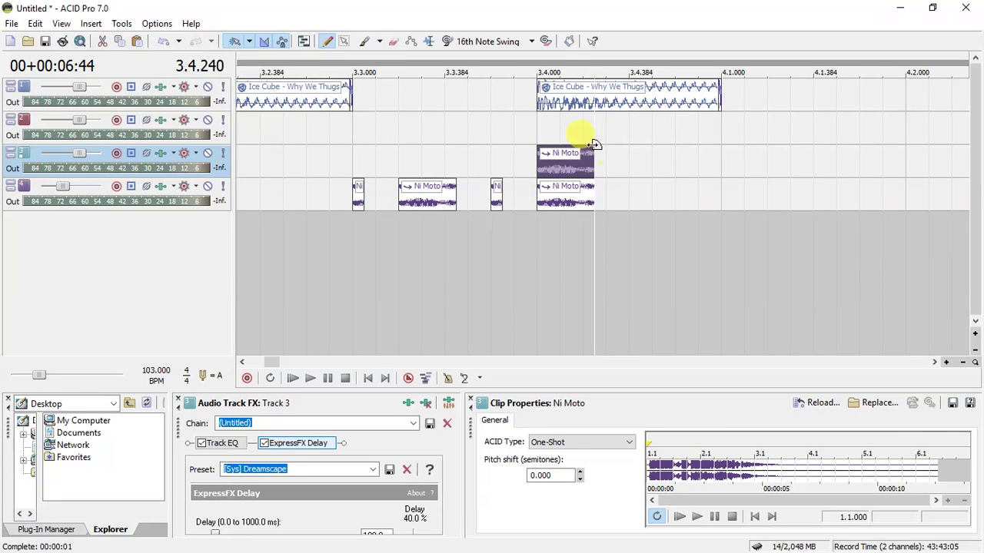
drag(594, 147, 560, 148)
scroll(567, 144, down, 4)
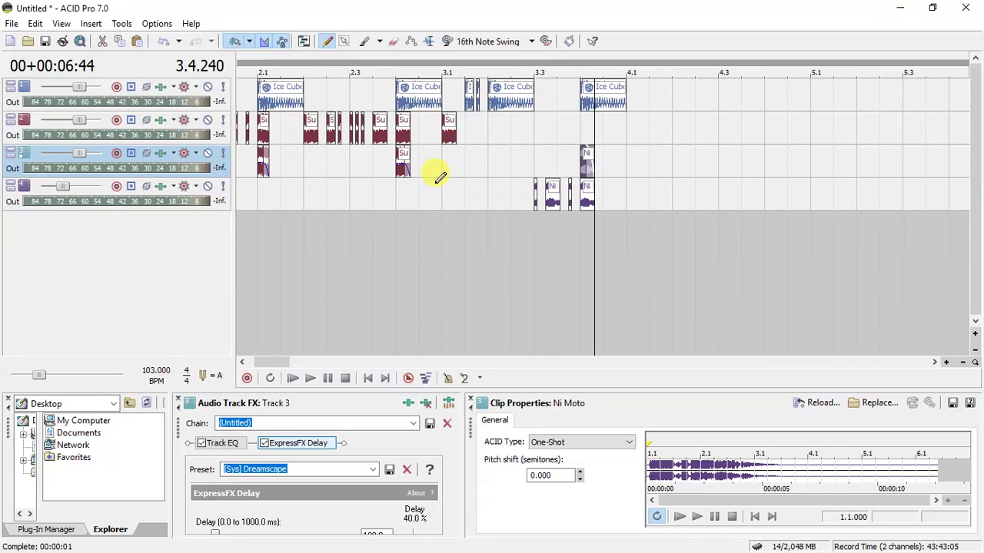
- Play the arrangement from 2.1.000 and set the Ni Moto track's volume to 0.0 dB
click(307, 164)
click(263, 193)
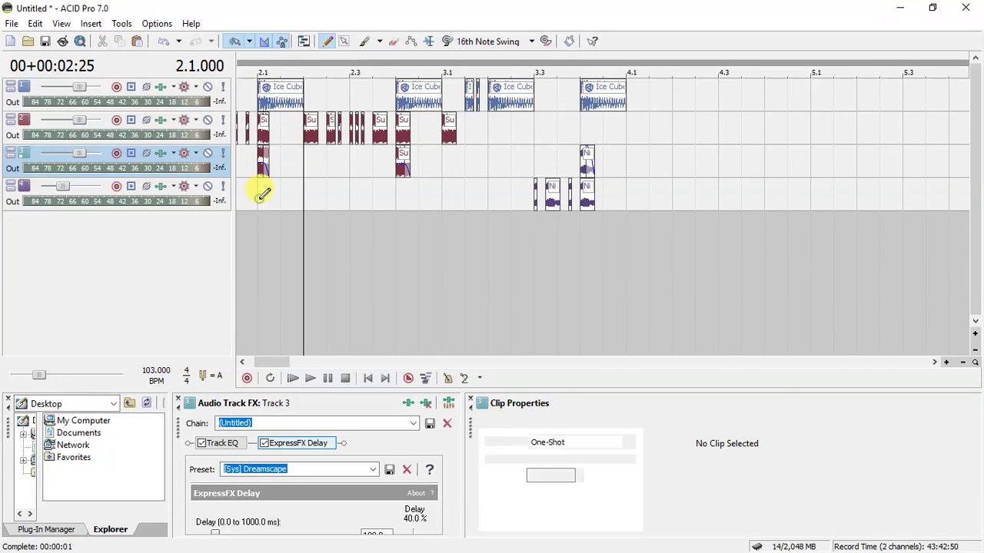
key(space)
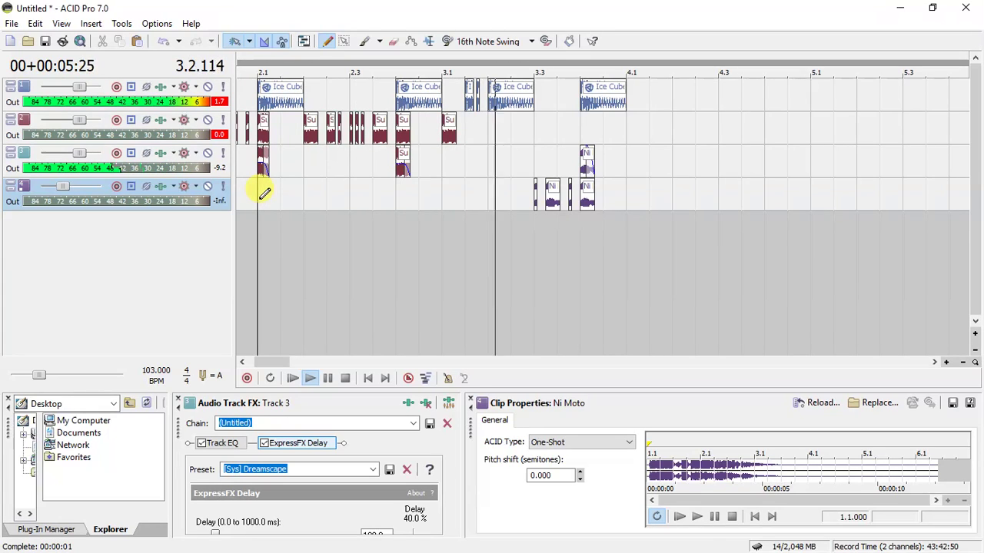
key(space)
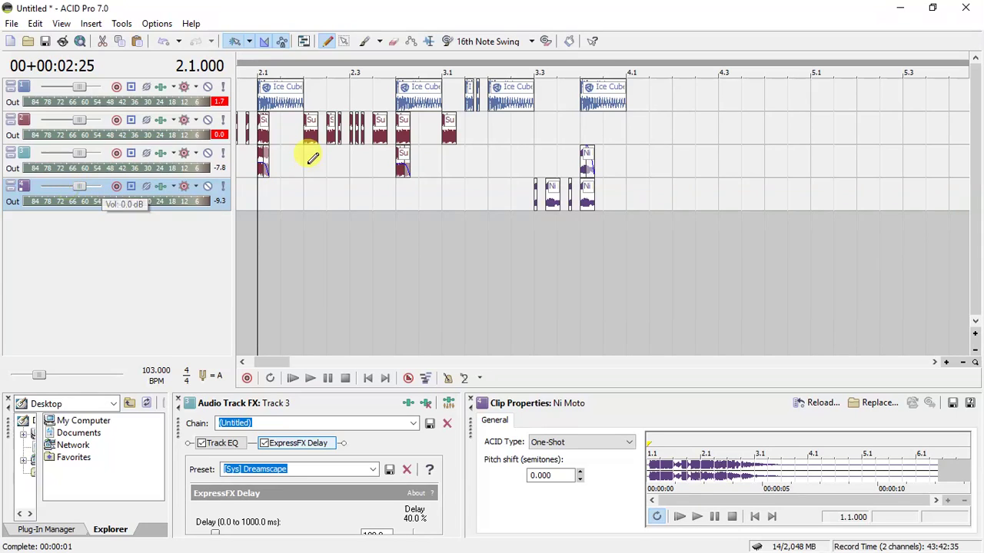
key(space)
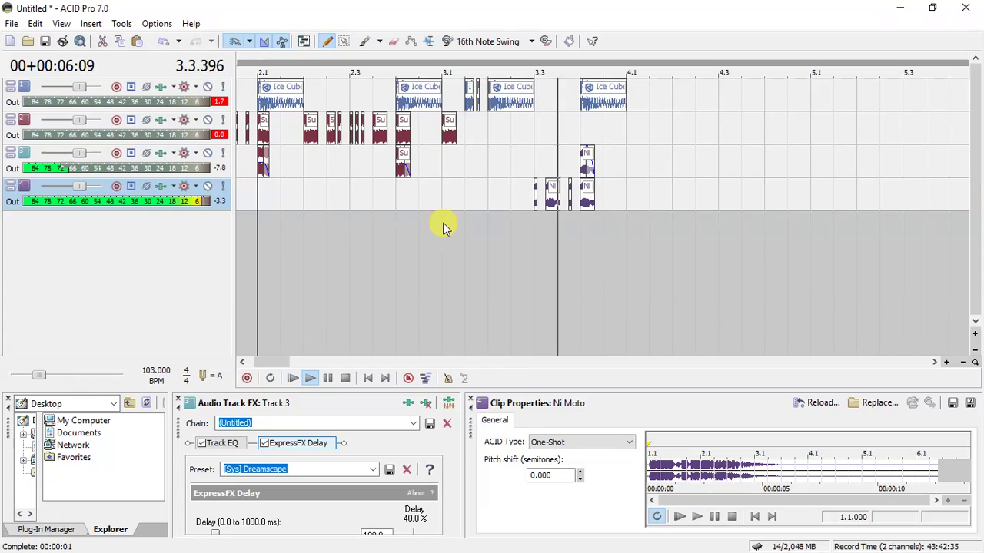
key(space)
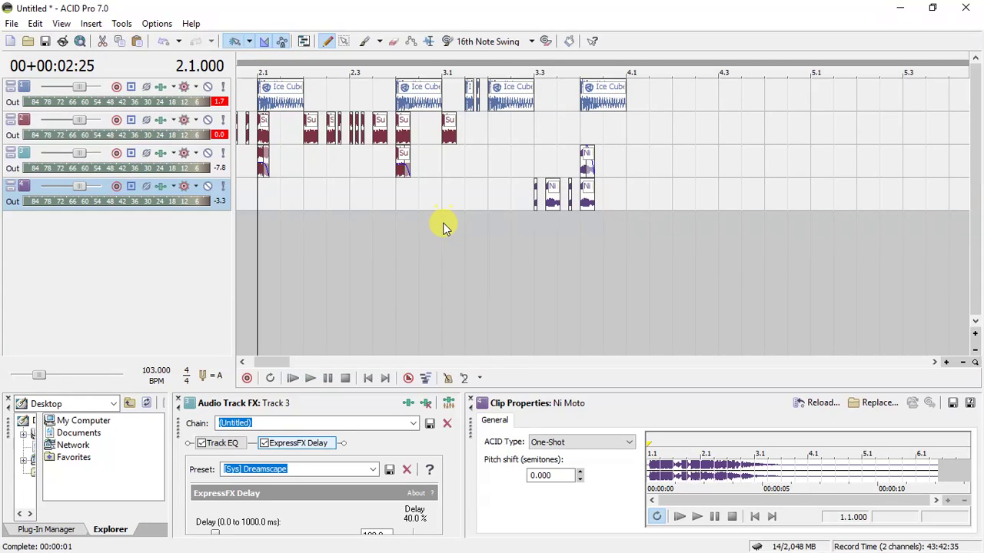
- Copy the song clip at 3.4.000 to 4.1.000 and trim the copy to a short slice ending at 4.1.048
click(586, 101)
click(644, 103)
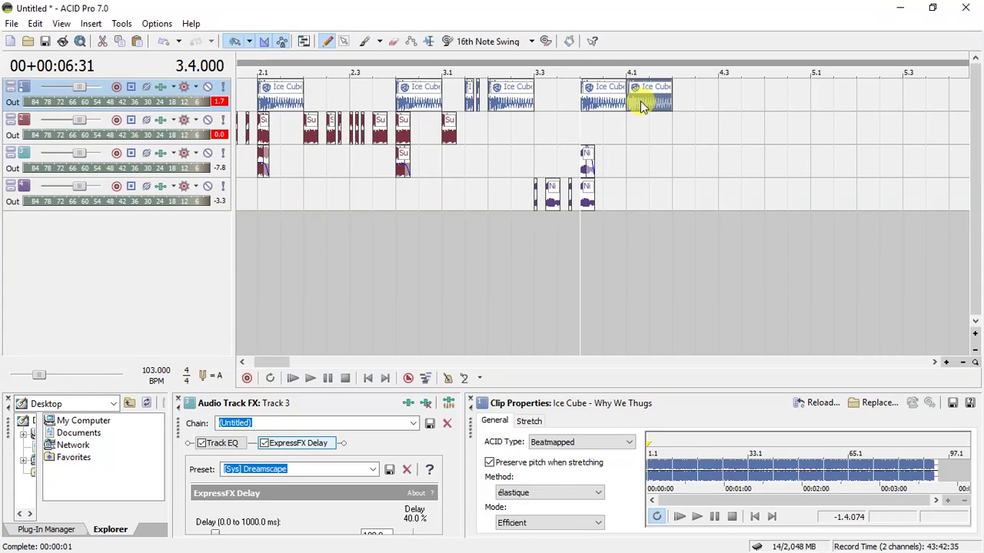
scroll(631, 101, up, 1)
scroll(631, 106, up, 2)
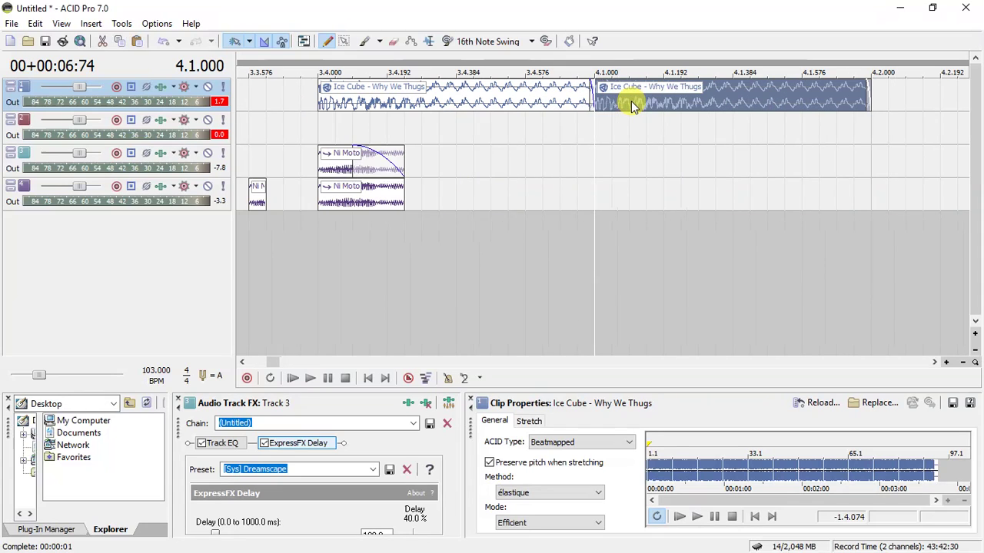
click(612, 104)
mouse_move(610, 99)
mouse_down()
mouse_move(599, 97)
mouse_move(608, 94)
mouse_up()
click(600, 95)
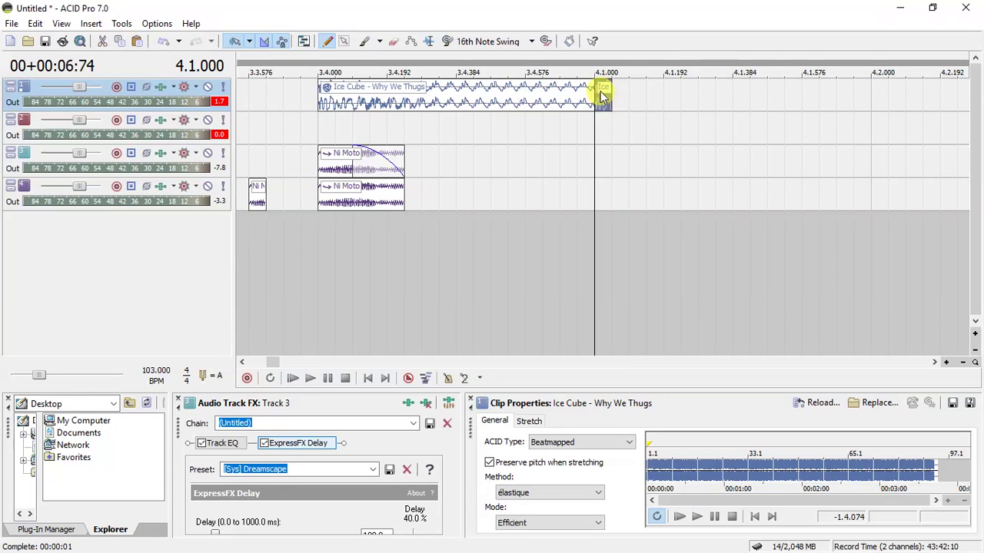
- Move the short song slice to a new audio track at 4.1.000 and set that track's volume to 0.0 dB
key(Delete)
right_click(600, 226)
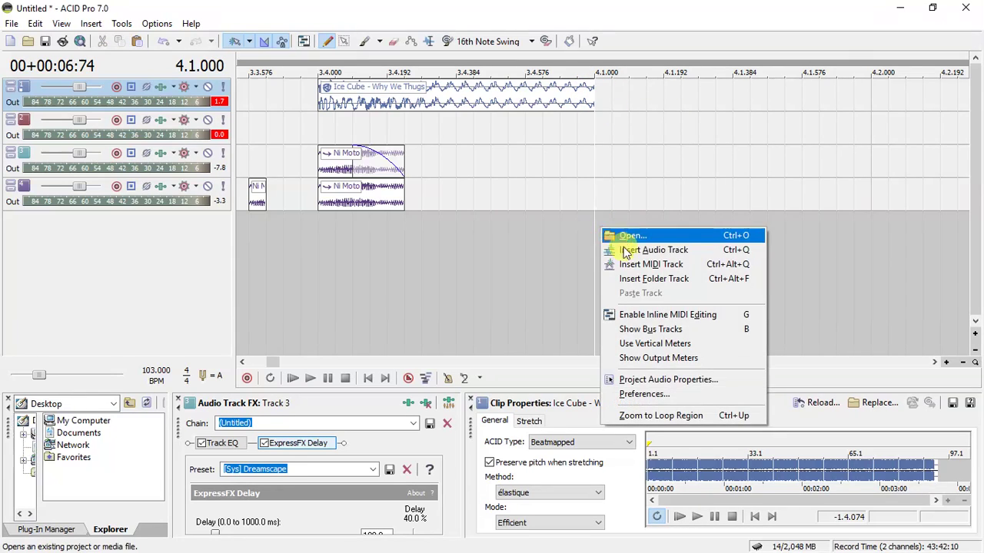
click(624, 250)
click(597, 224)
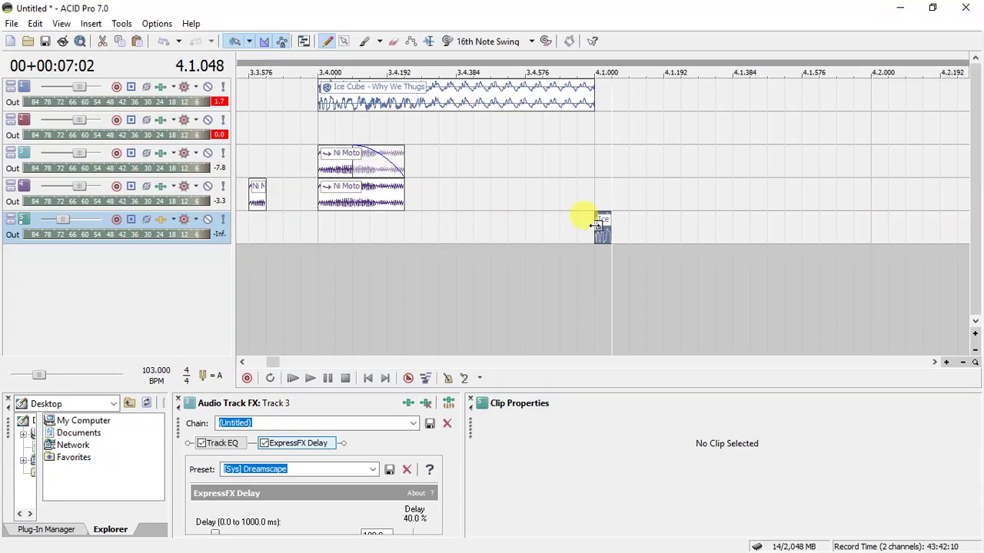
double_click(67, 221)
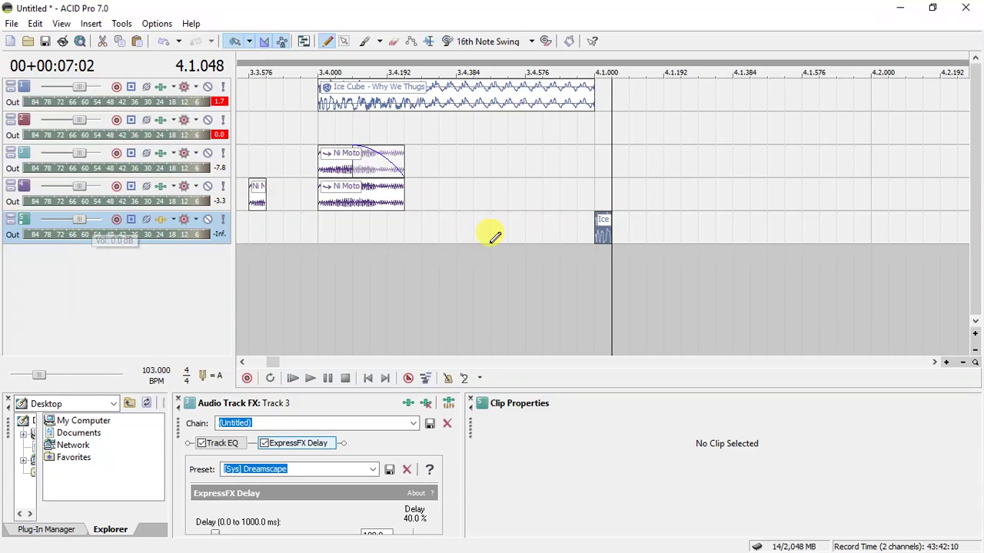
click(592, 224)
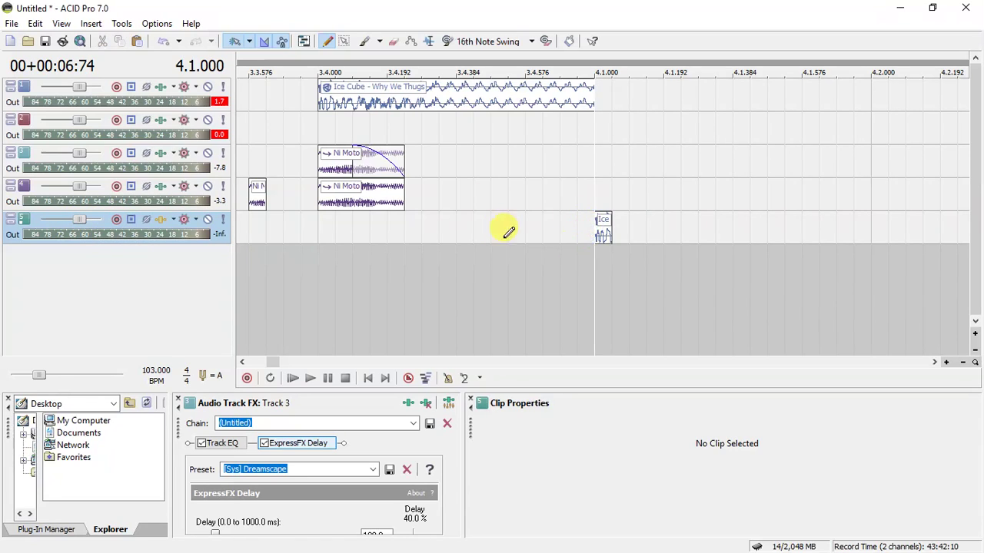
- Set the grid spacing to 64th Note Triplets and shorten the song slice on track 5 to one grid division
click(603, 234)
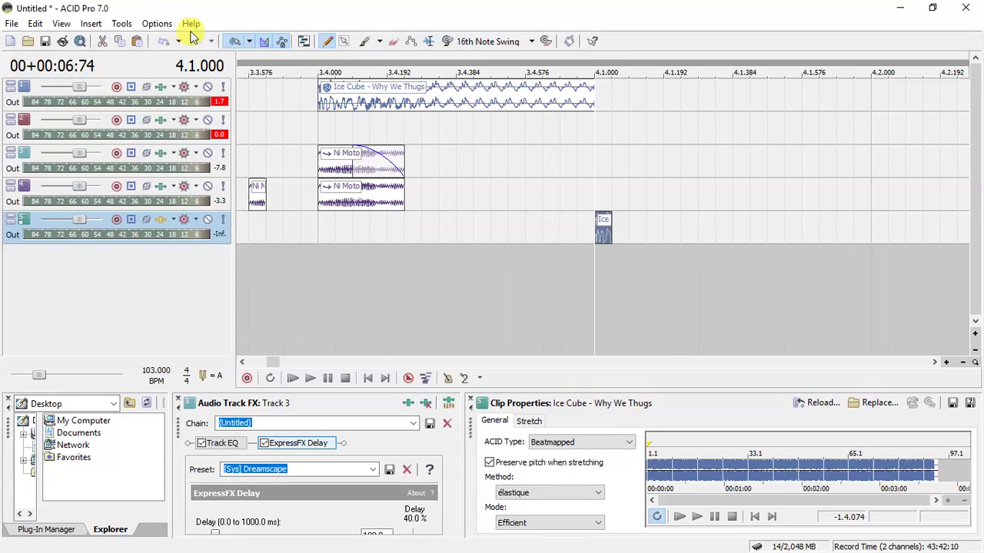
click(154, 24)
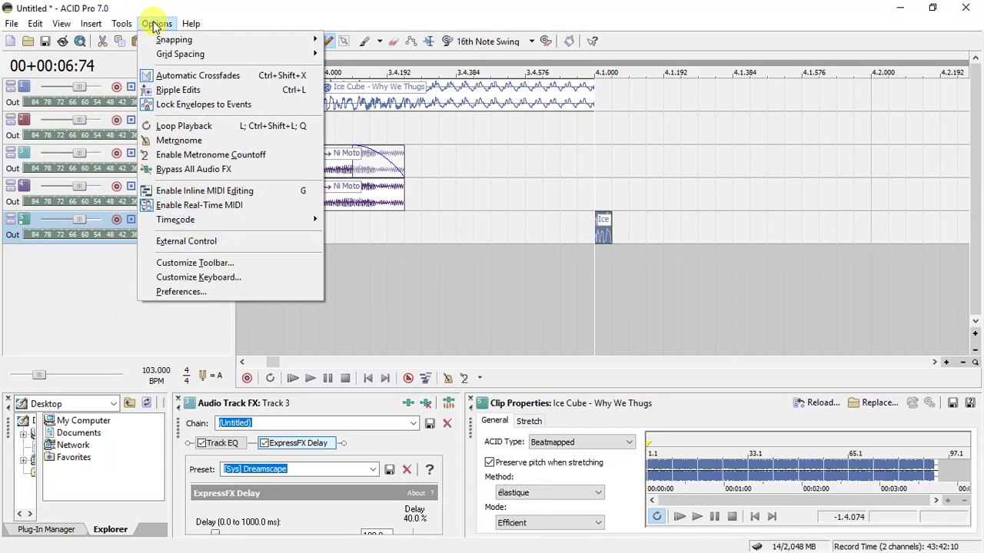
mouse_move(190, 56)
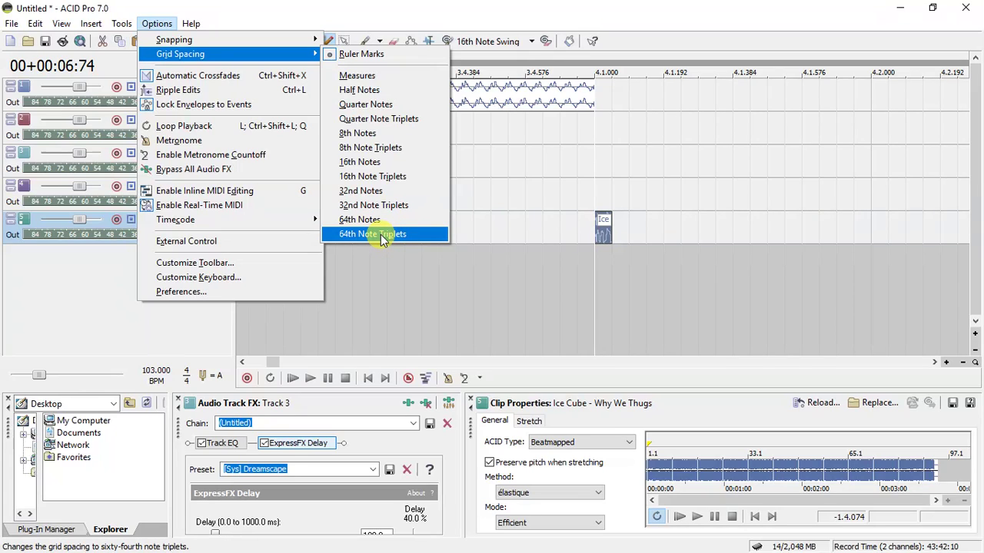
click(371, 6)
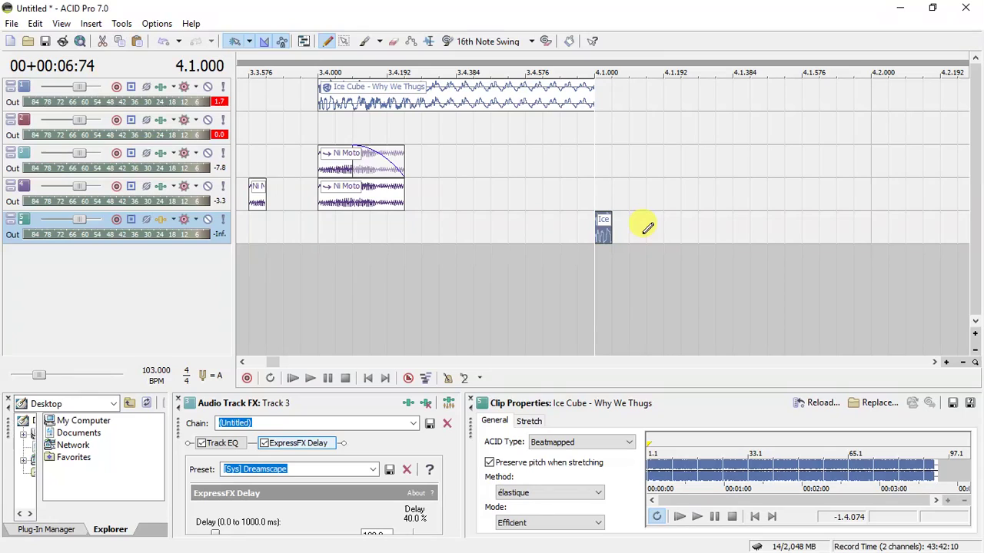
click(604, 235)
click(157, 23)
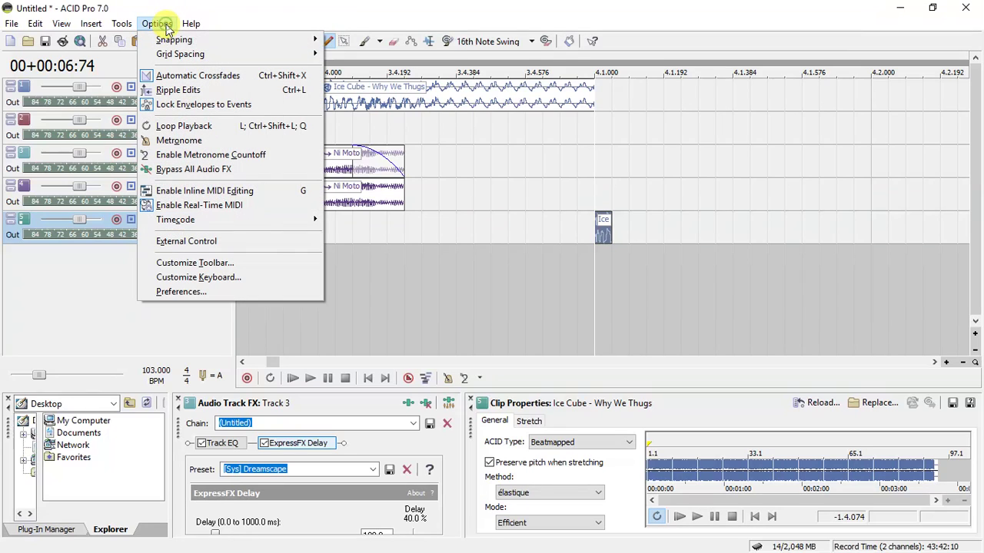
mouse_move(184, 52)
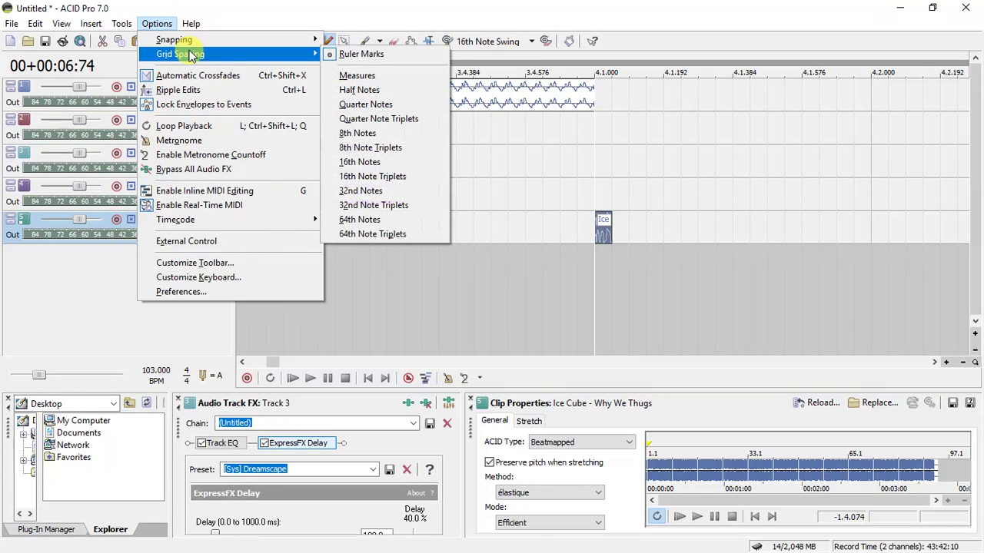
click(388, 236)
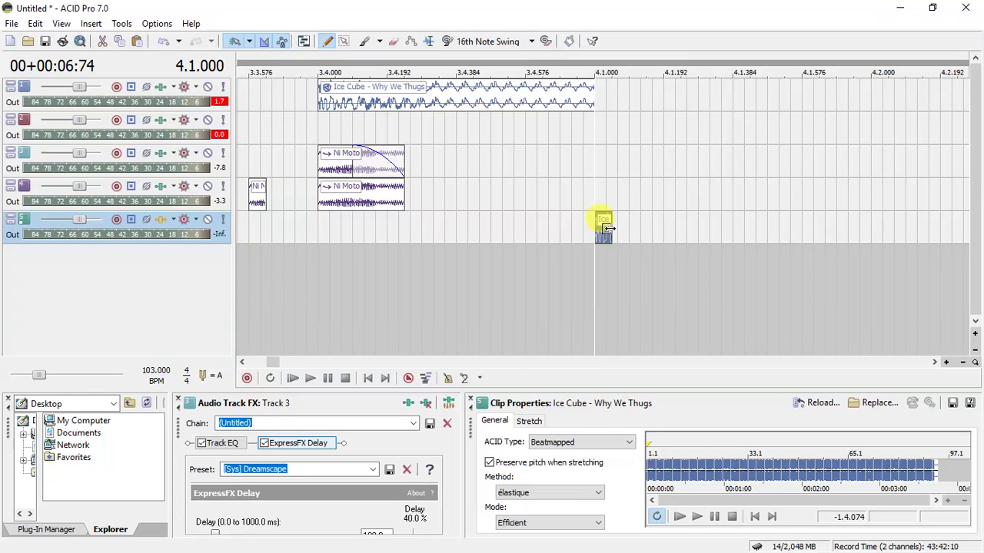
drag(608, 229, 603, 226)
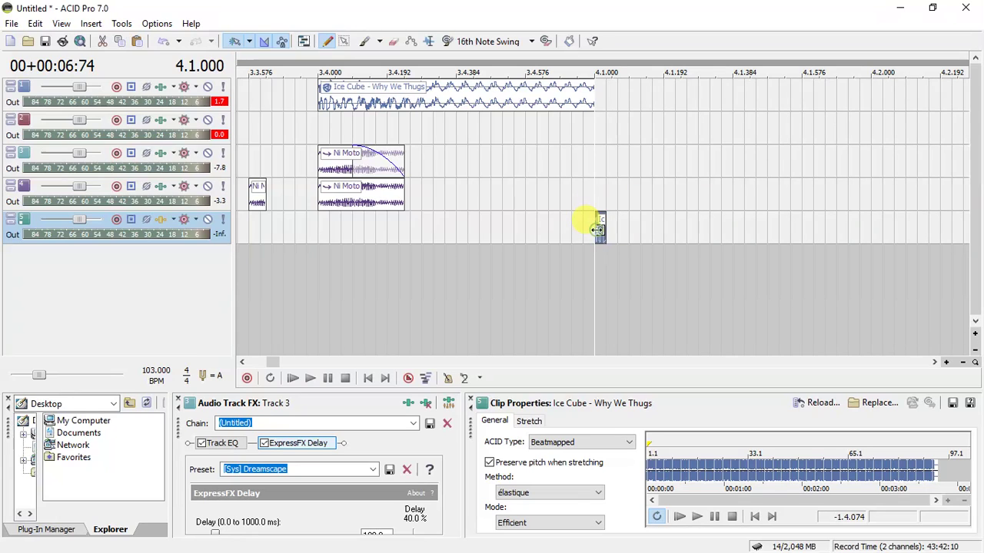
- Paint back-to-back copies of the short song slice along track 5 from 4.1.032 to 4.1.512
click(605, 231)
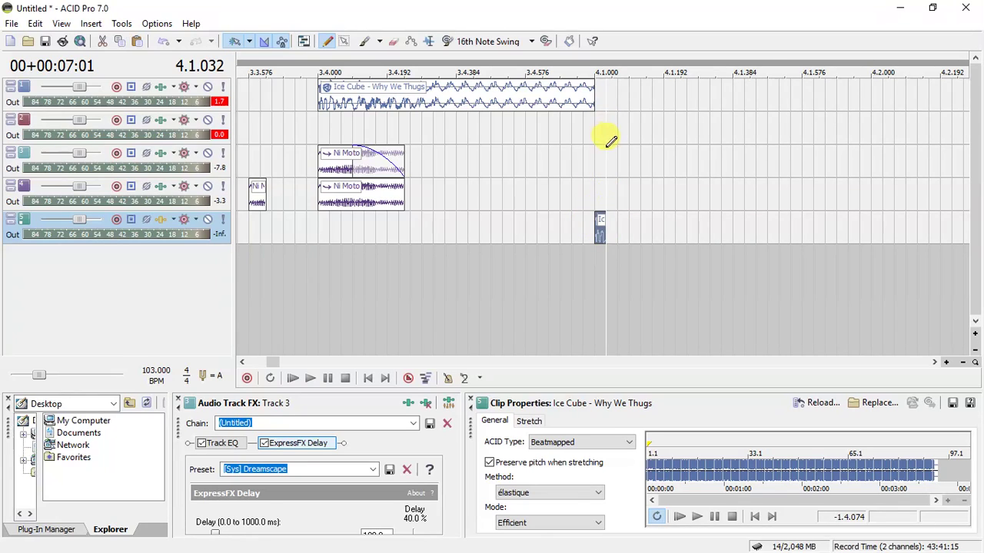
click(598, 231)
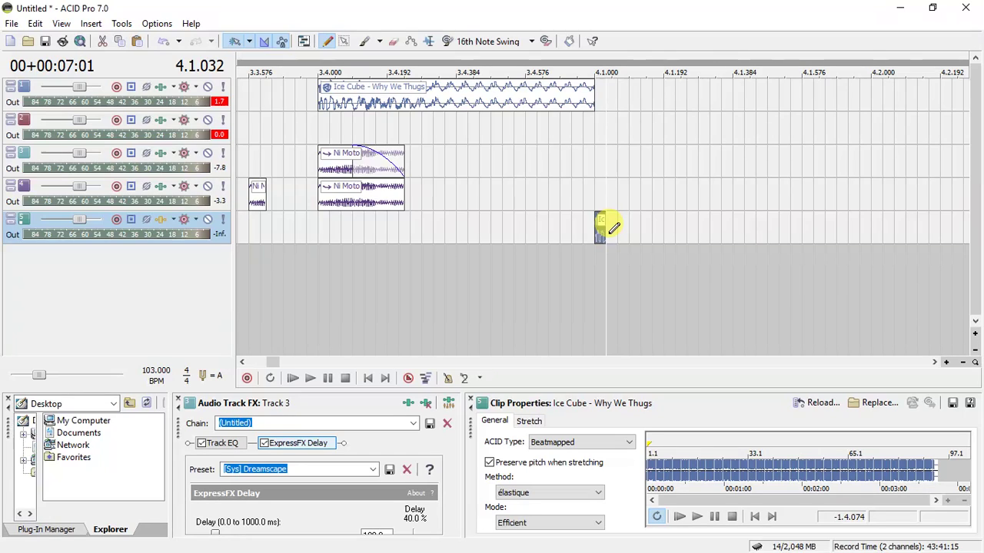
drag(613, 228, 779, 231)
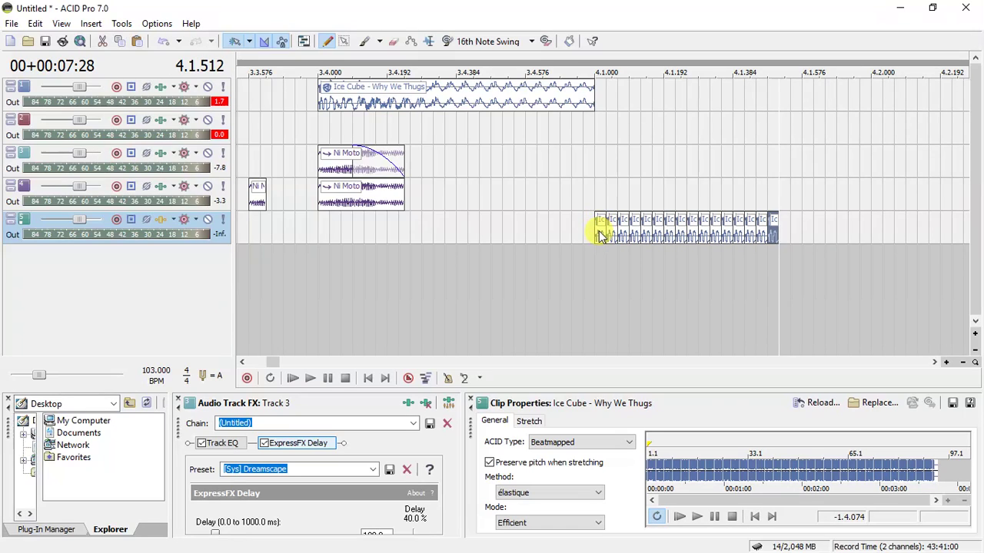
click(601, 235)
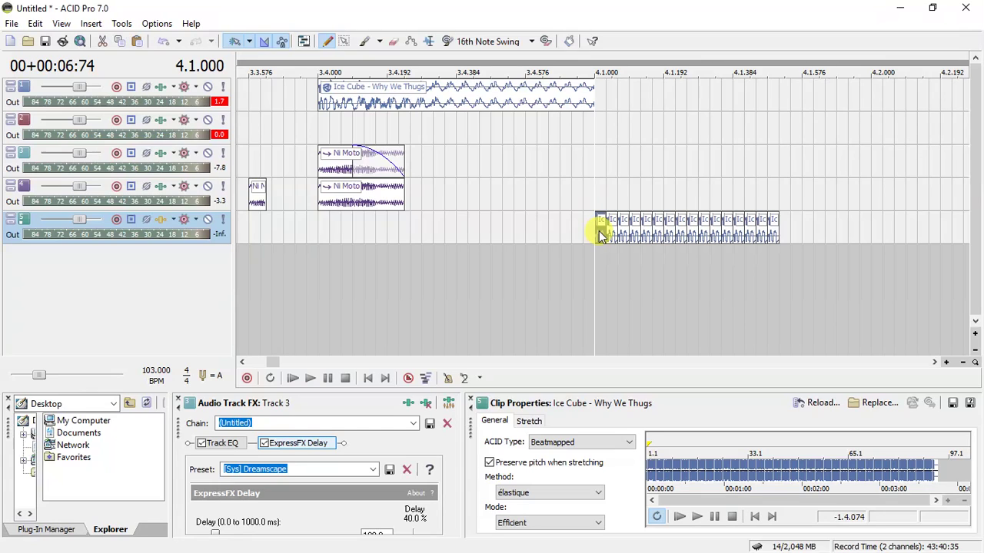
click(599, 231)
- Pitch the last five stutter slices on track 5 down progressively, from -1 on the final slice to -5 going backwards
click(774, 227)
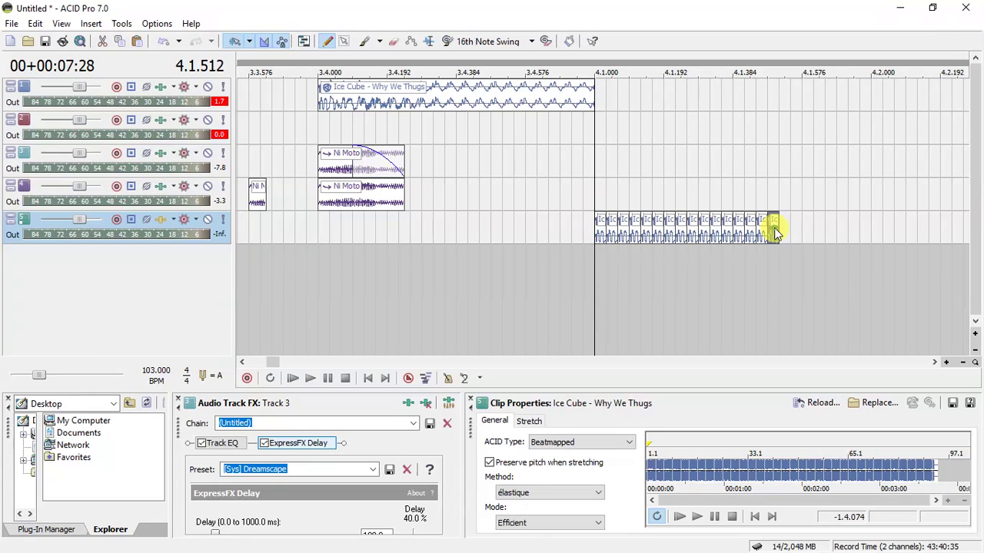
scroll(776, 225, up, 1)
scroll(776, 223, up, 1)
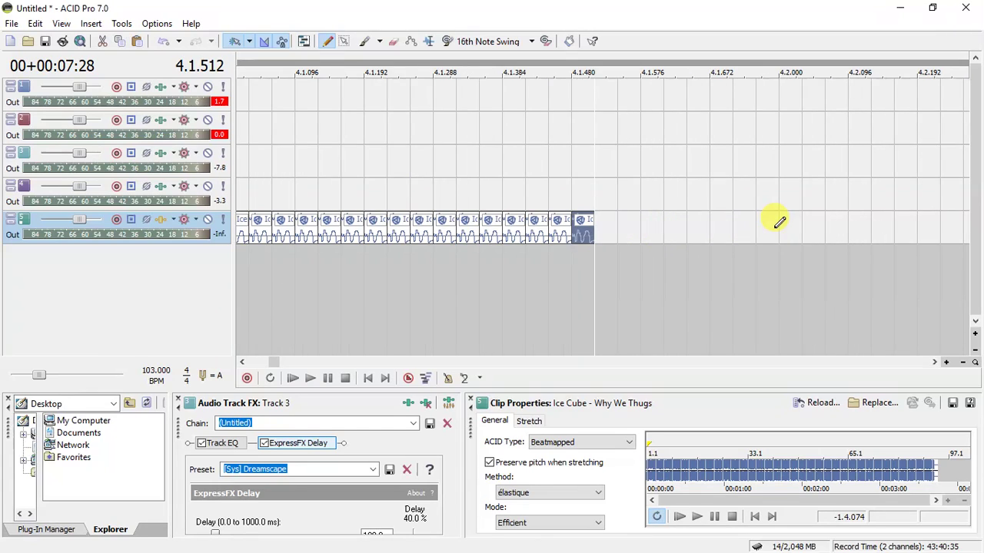
click(241, 362)
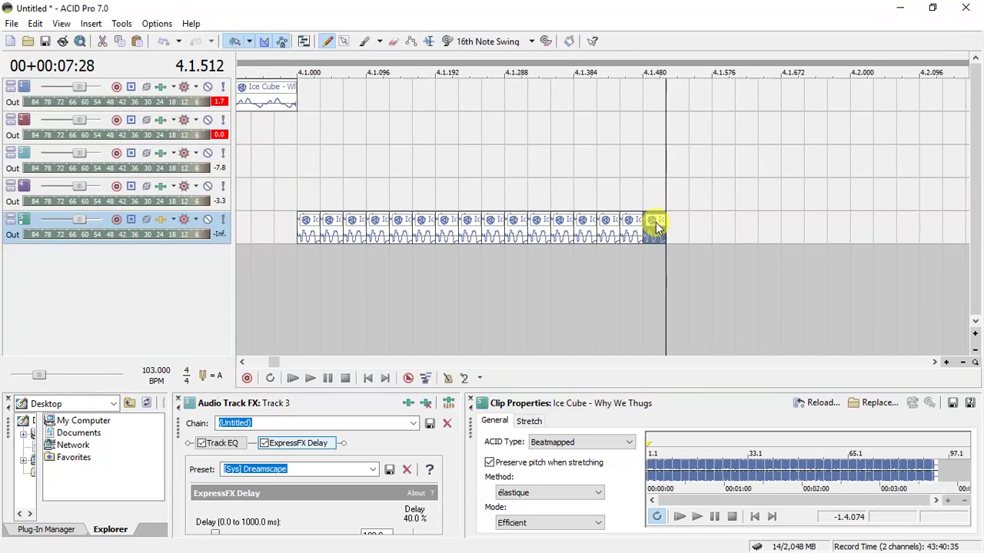
click(630, 238)
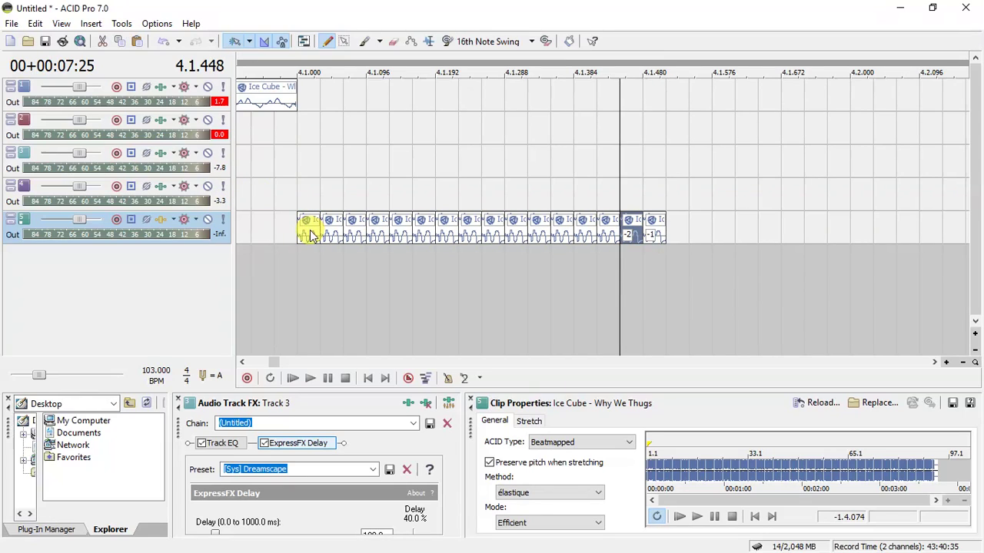
click(609, 240)
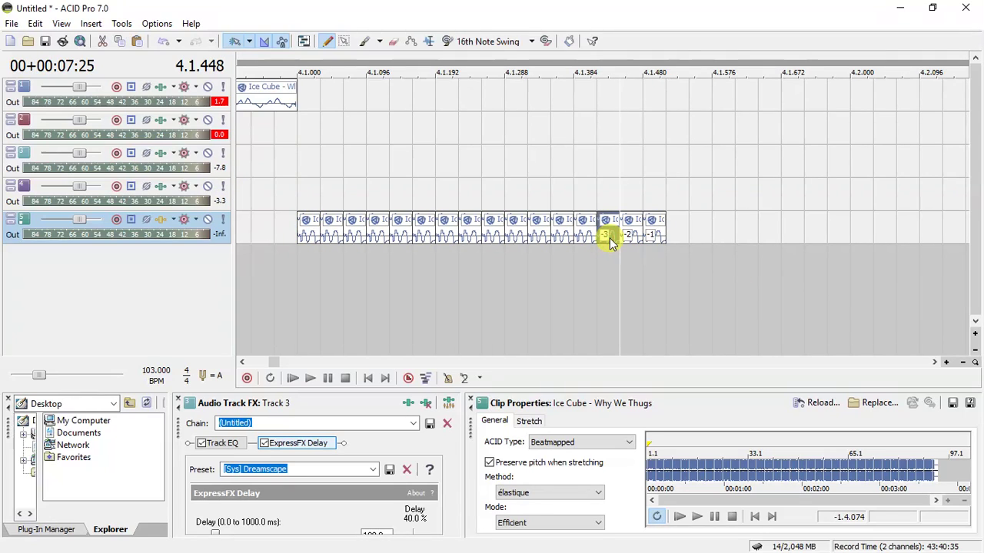
click(583, 240)
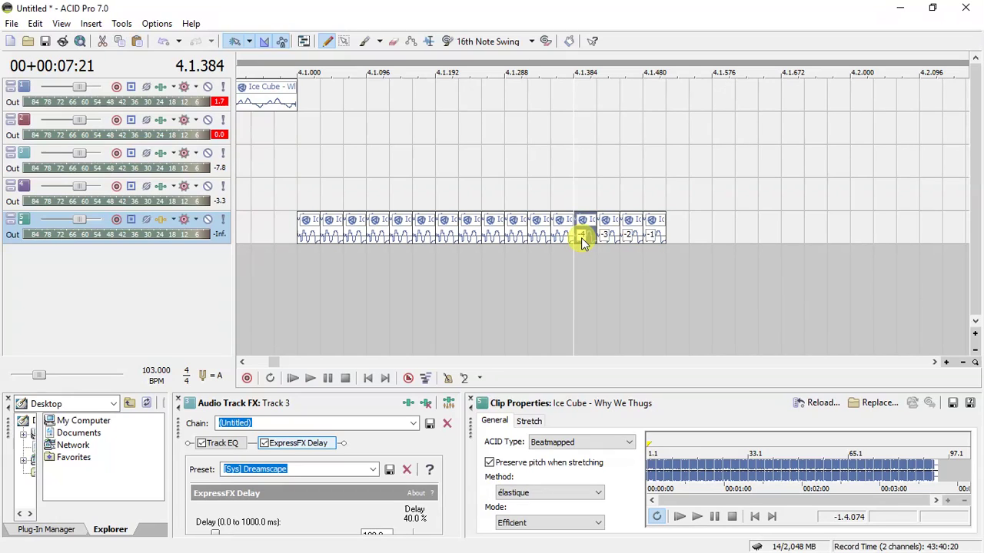
click(560, 238)
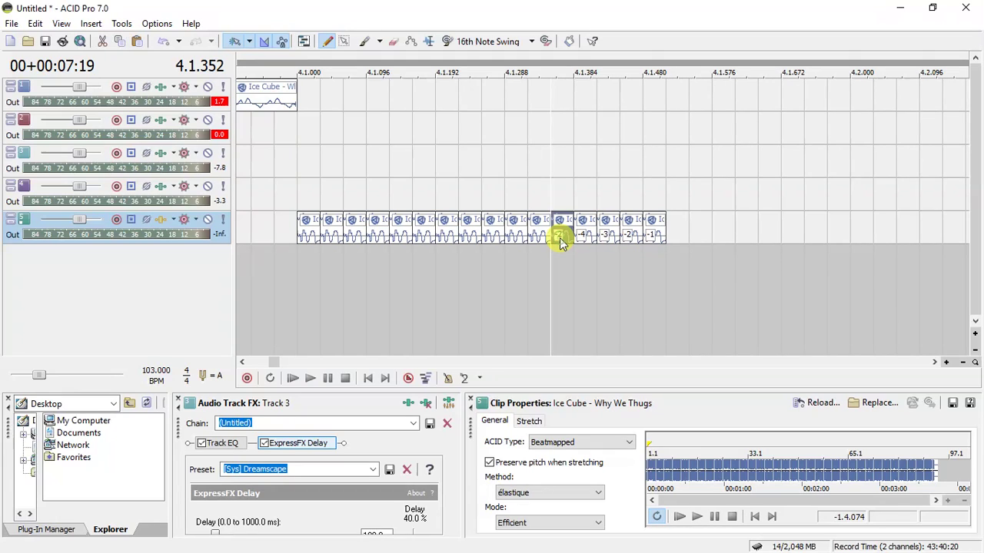
- Continue the backward pitch drop on the next five stutter slices, setting them from -6 to -10 semitones
click(531, 237)
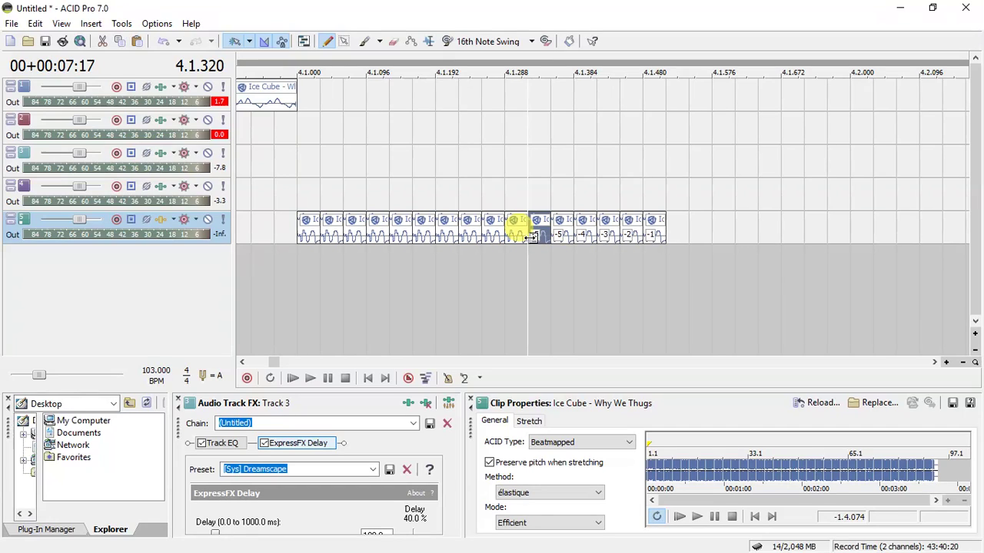
click(516, 234)
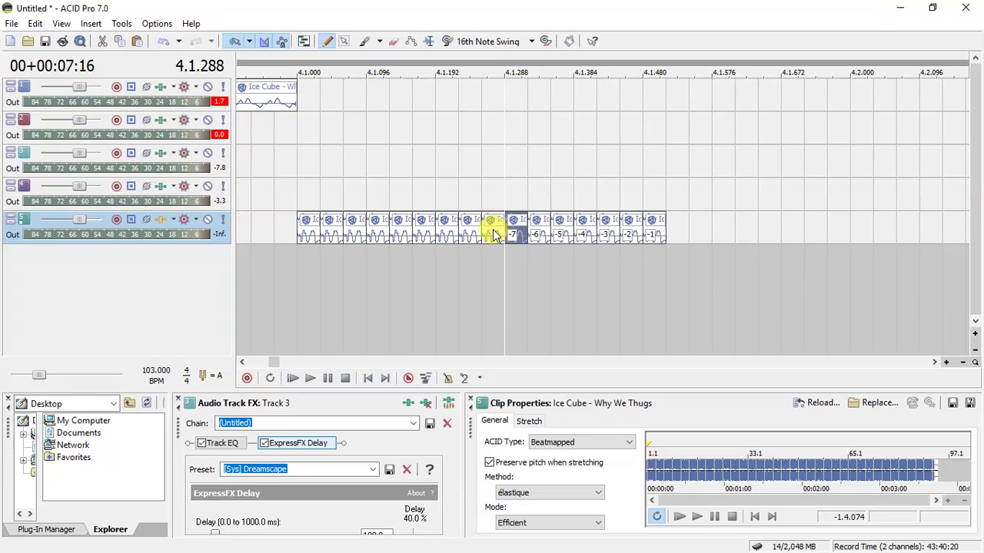
click(493, 234)
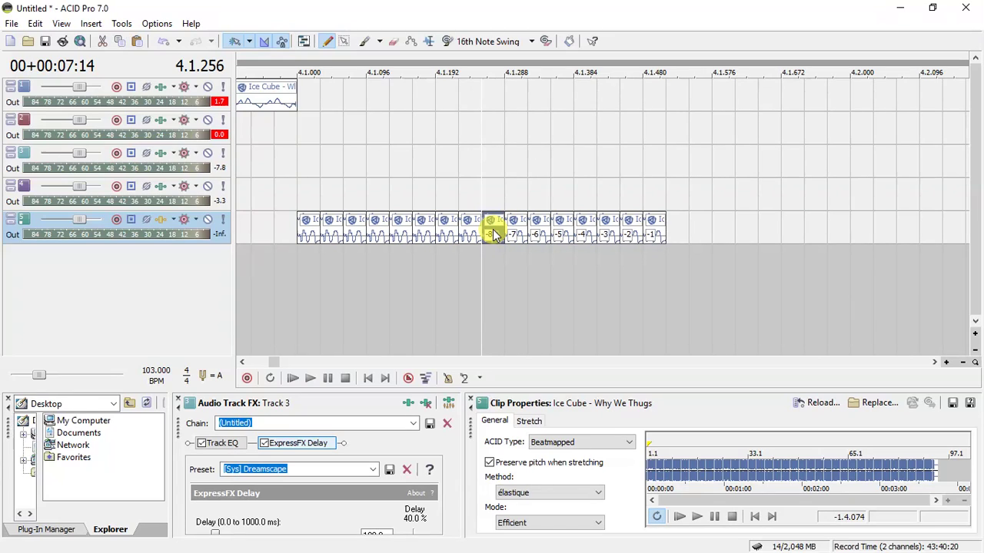
click(473, 235)
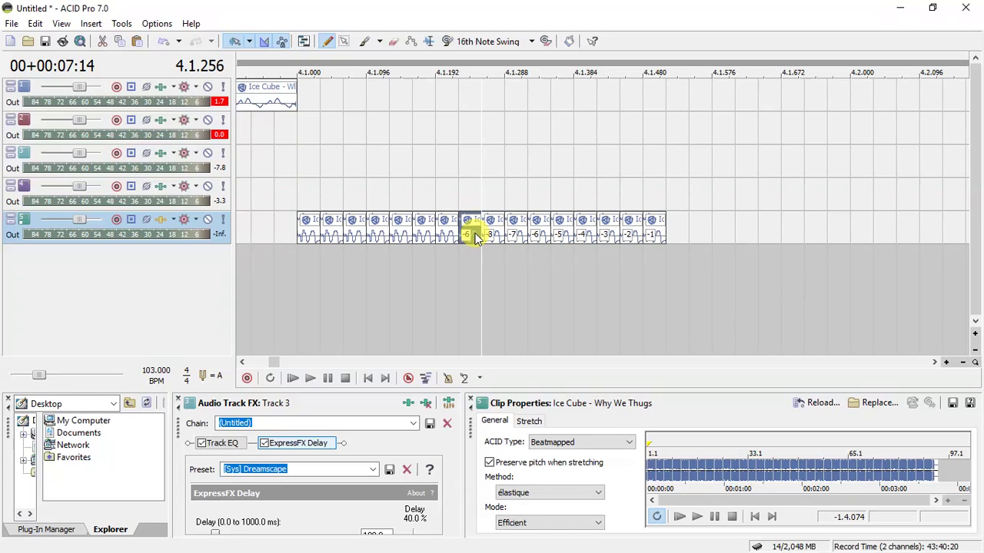
click(450, 236)
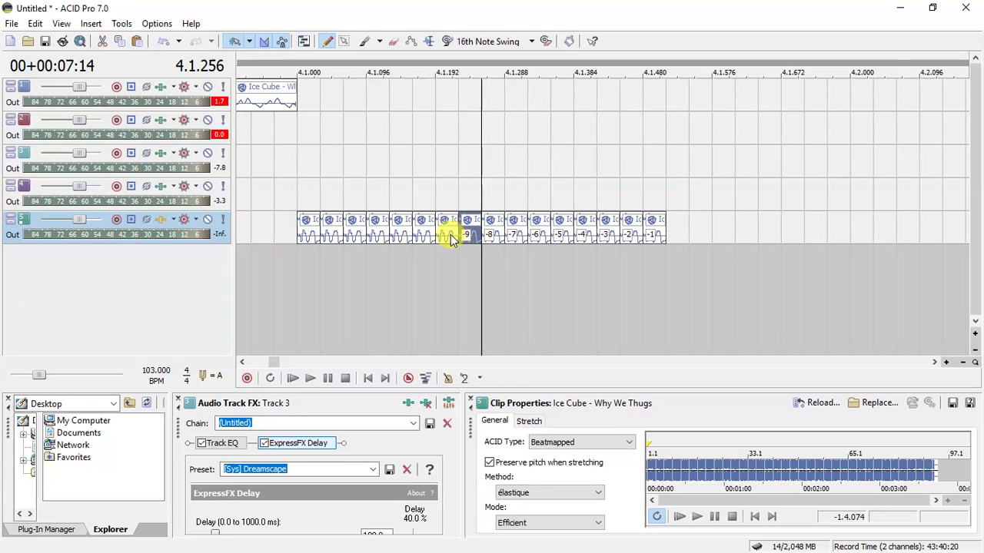
key(KP_Subtract)
key(KP_Subtract)
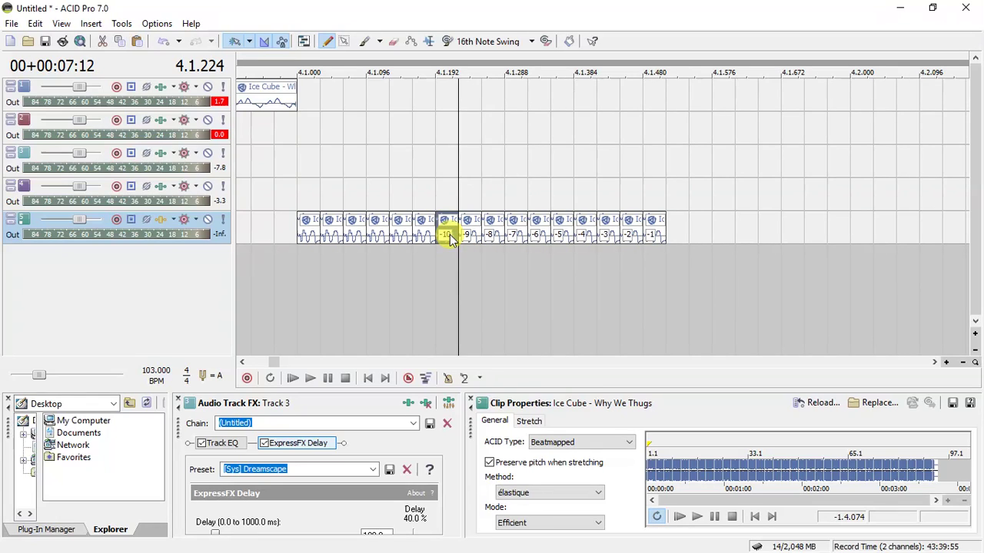
- Pitch the next four stutter slices towards the start down to -11, -12, -13 and -14 semitones
click(427, 239)
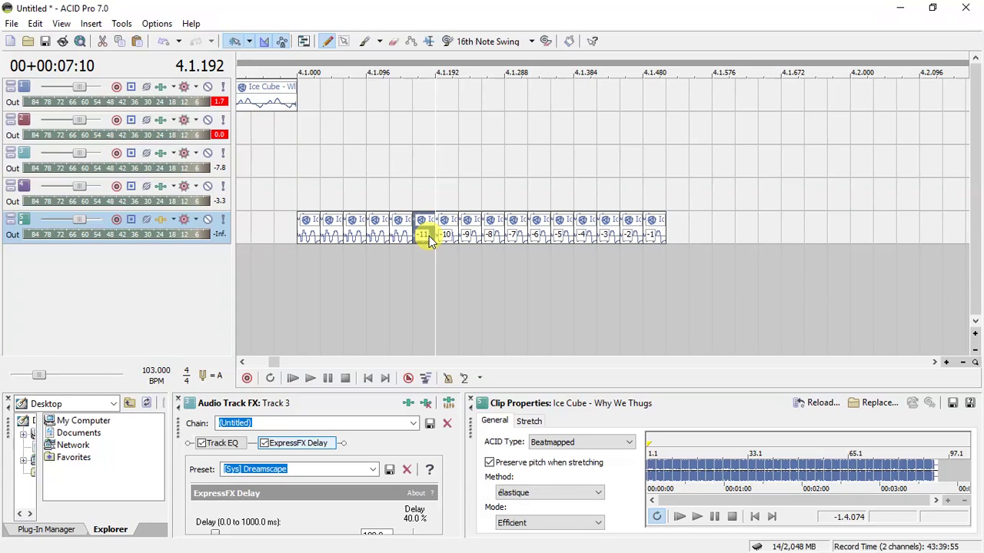
click(409, 240)
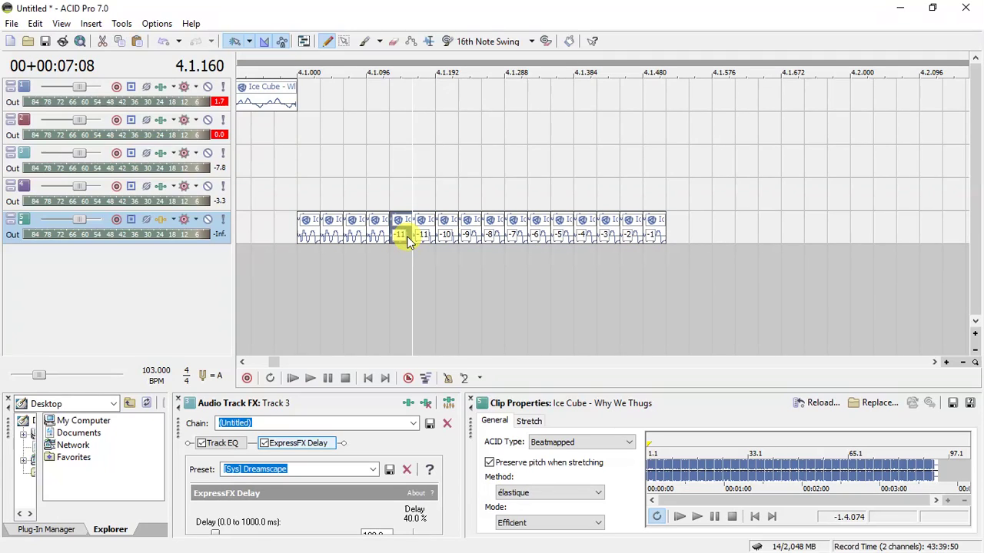
click(375, 237)
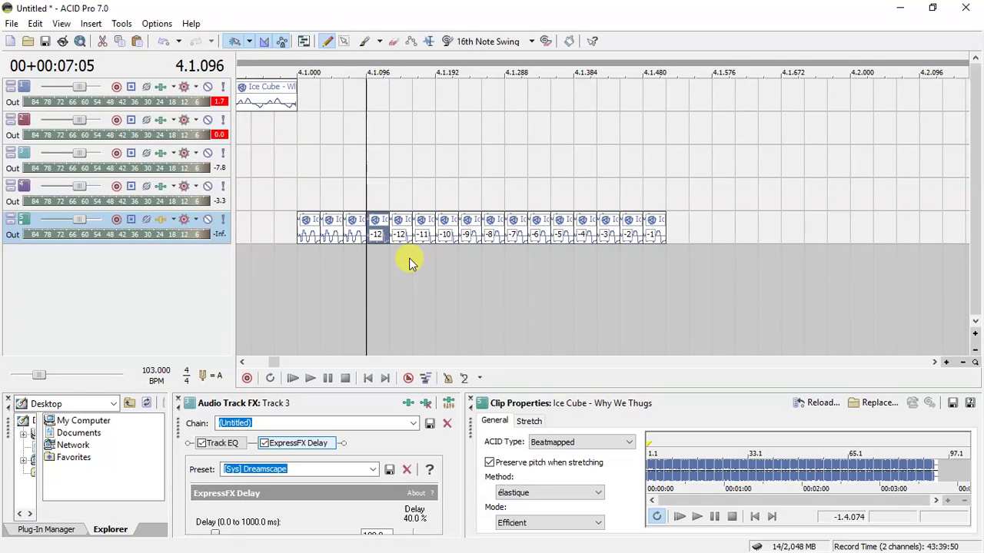
key(KP_Subtract)
key(KP_Subtract)
click(360, 240)
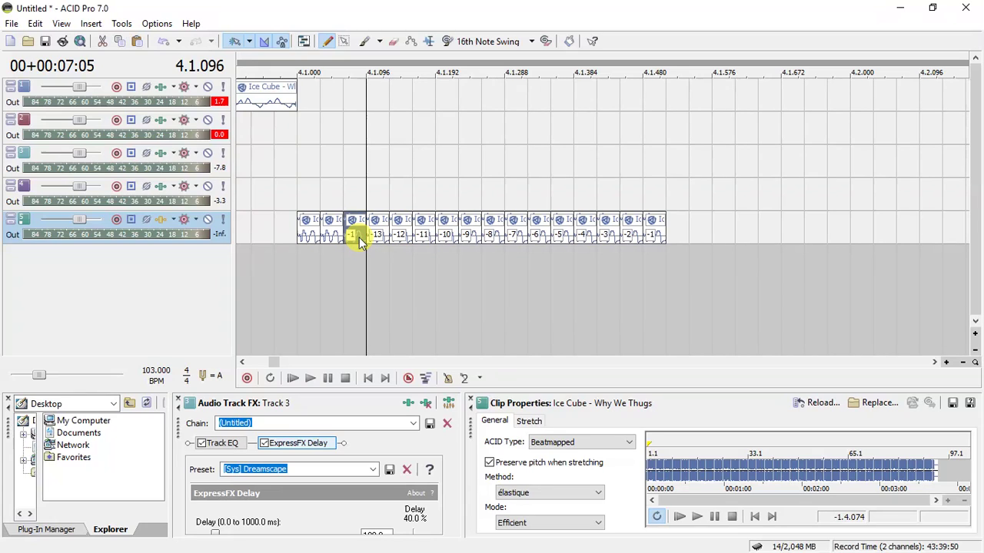
key(KP_Subtract)
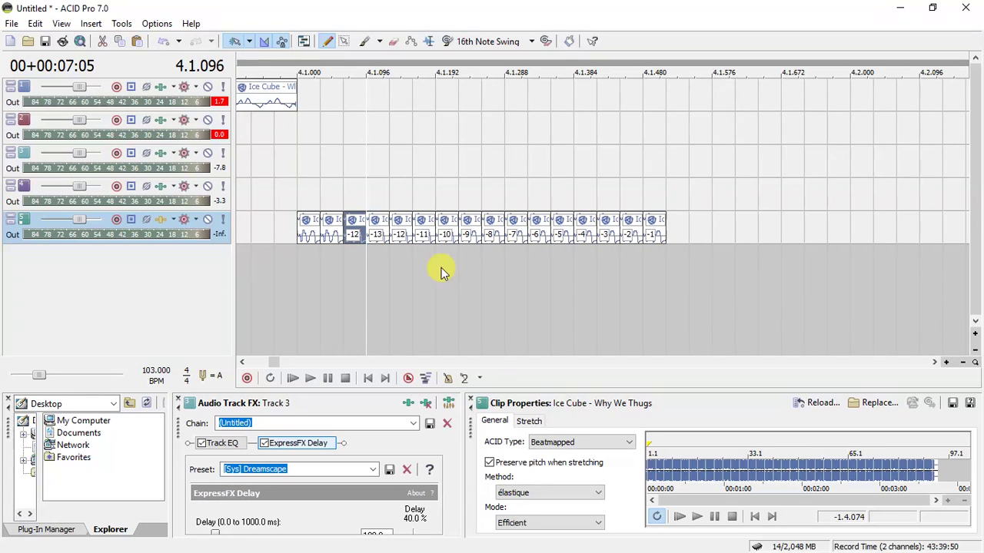
key(KP_Subtract)
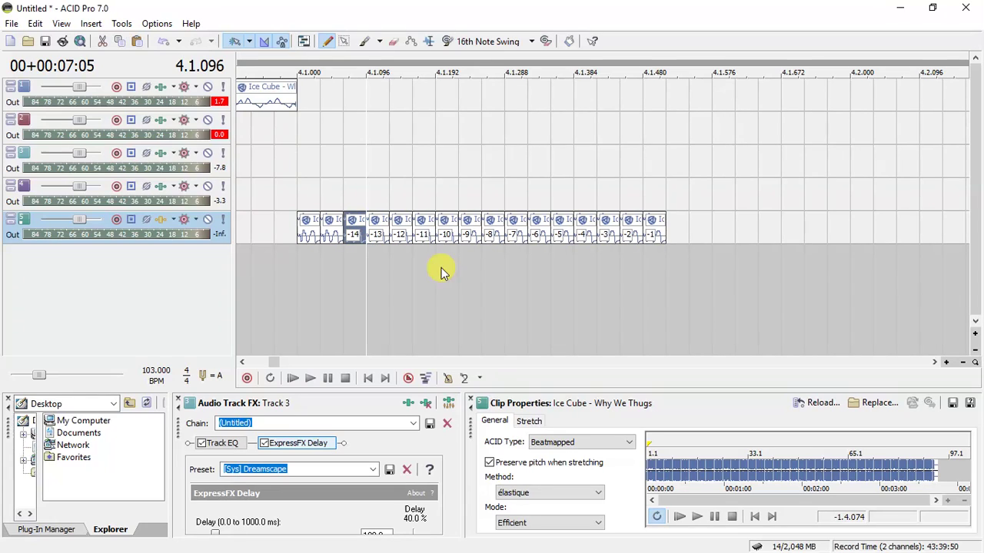
- Pitch the second stutter slice down to -15 semitones and the first slice at 4.1.000 to -16
click(326, 241)
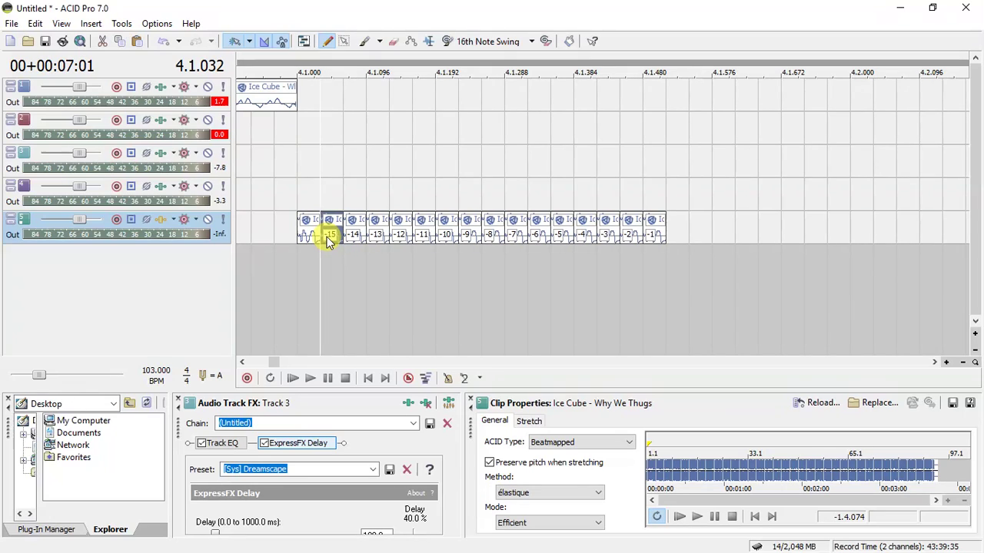
key(KP_Subtract)
key(KP_Subtract)
key(KP_Subtract)
click(304, 239)
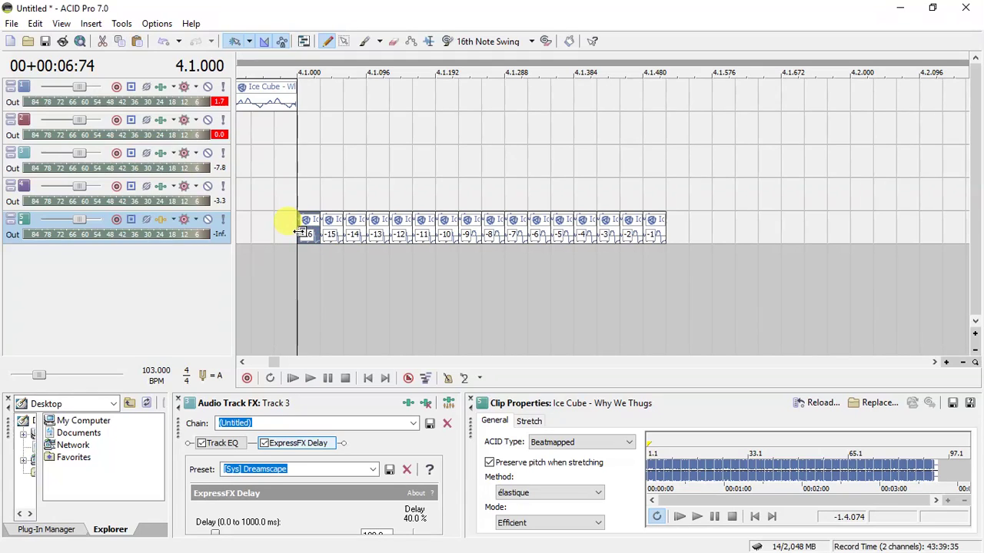
- Set the grid spacing to Ruler Marks and show the volume envelope on track 5
scroll(301, 228, down, 2)
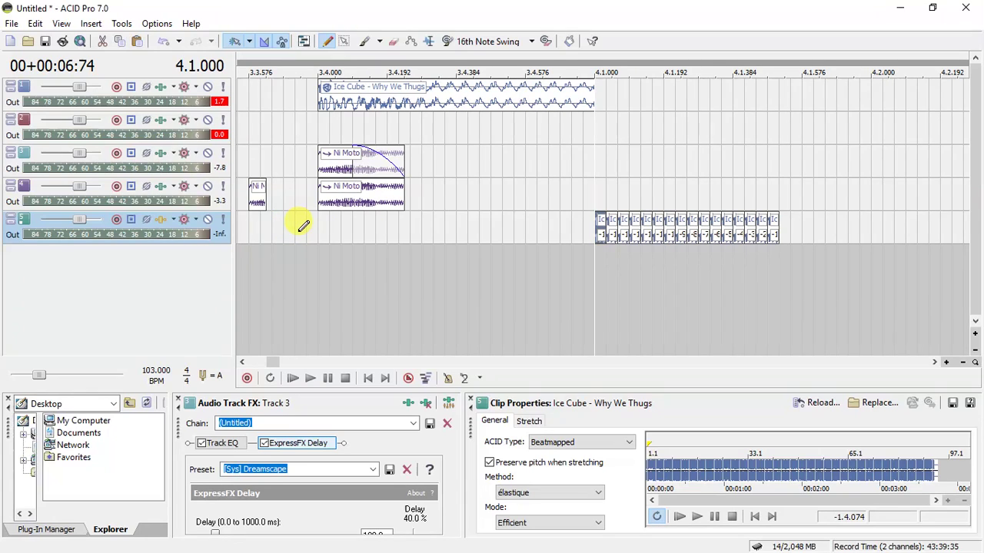
click(151, 24)
mouse_move(300, 53)
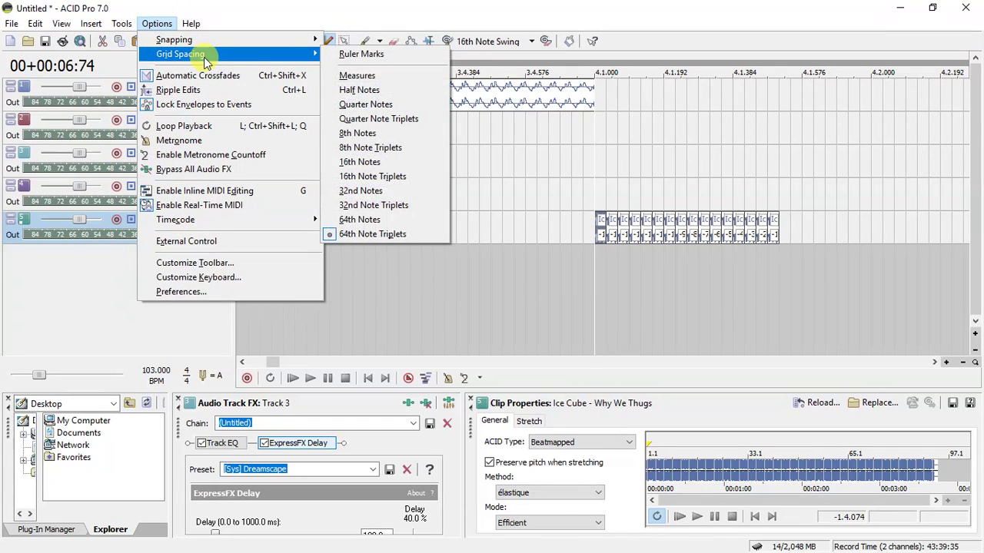
click(360, 54)
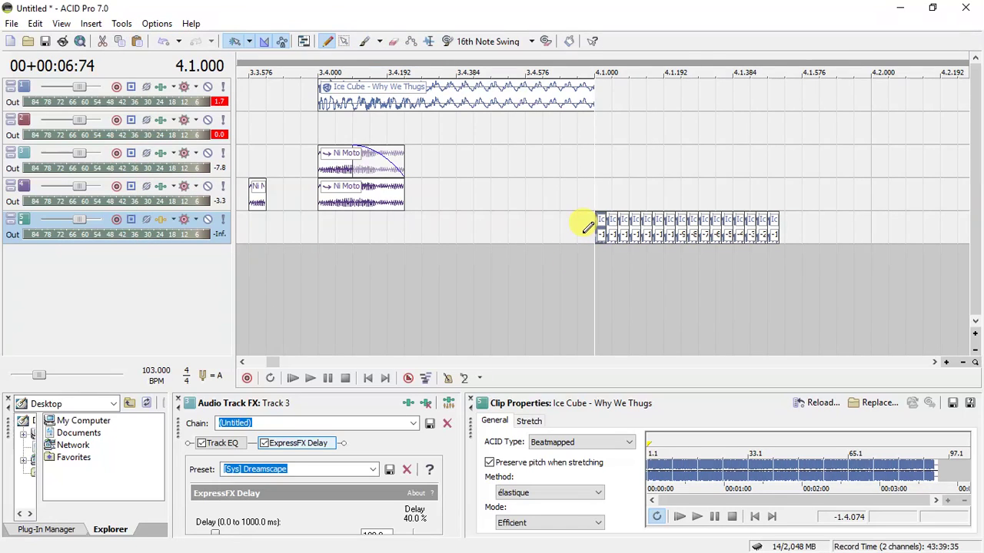
key(v)
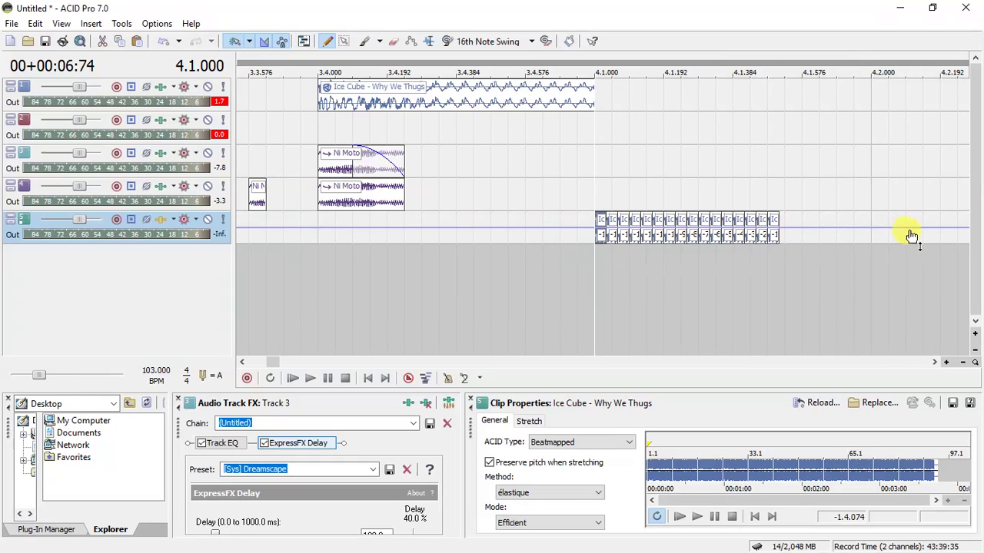
- Add volume envelope points before and after the stutter slices, try lowering the point at 3.4.718 for a fade-in, and undo the lowering
double_click(575, 228)
drag(573, 228, 576, 252)
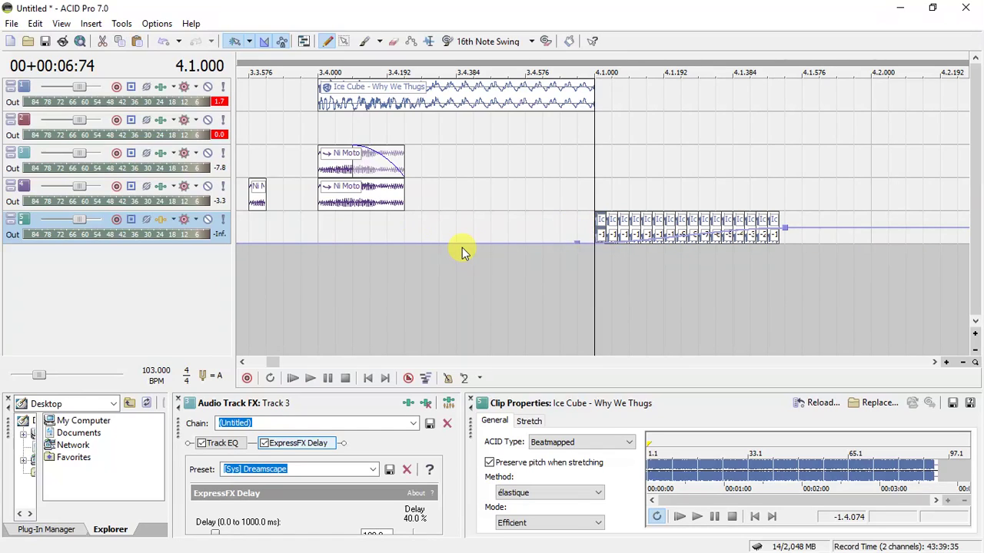
key(ctrl+z)
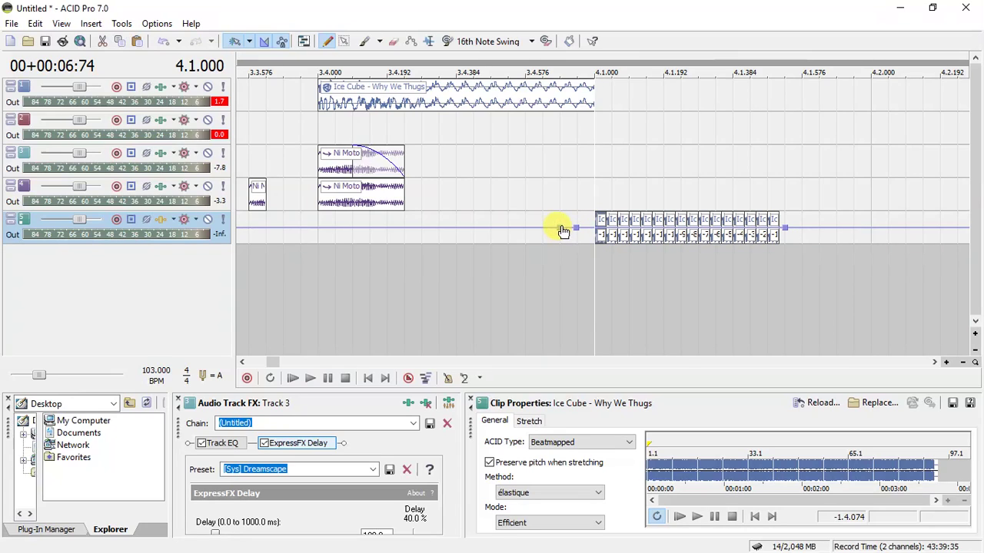
drag(578, 232, 577, 245)
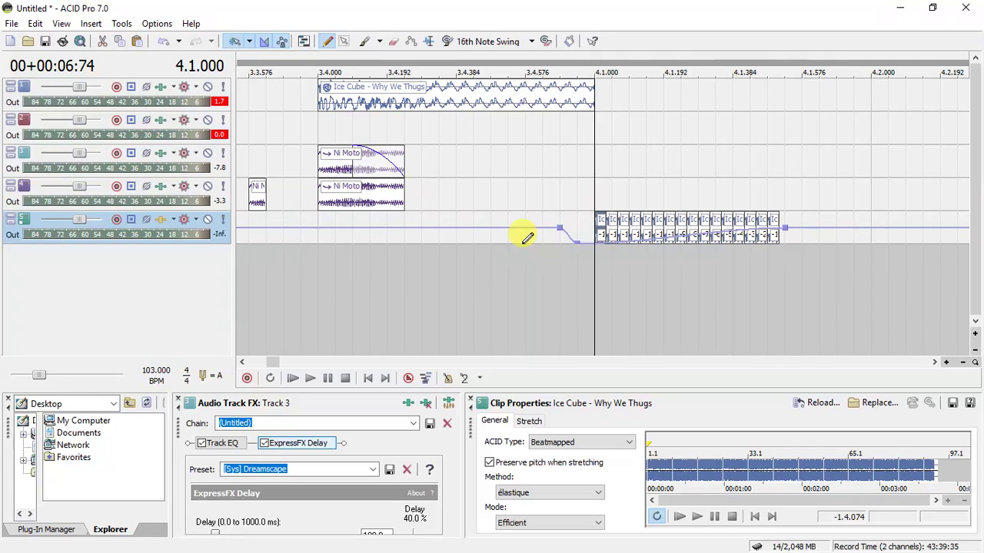
key(ctrl+z)
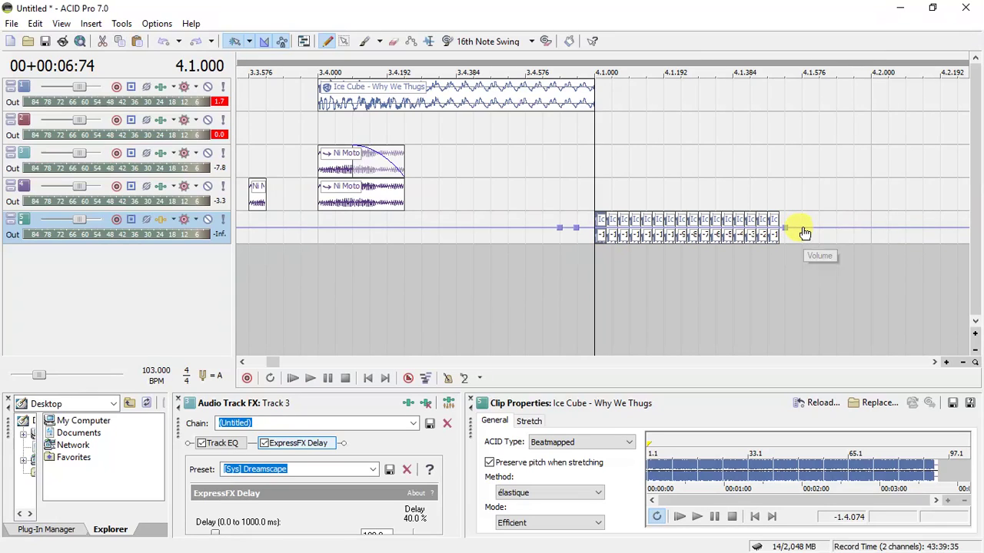
- Add a second volume point after the stutter slices, try lowering the point at their end for a fade-out, and undo the lowering
double_click(802, 229)
drag(789, 232, 786, 252)
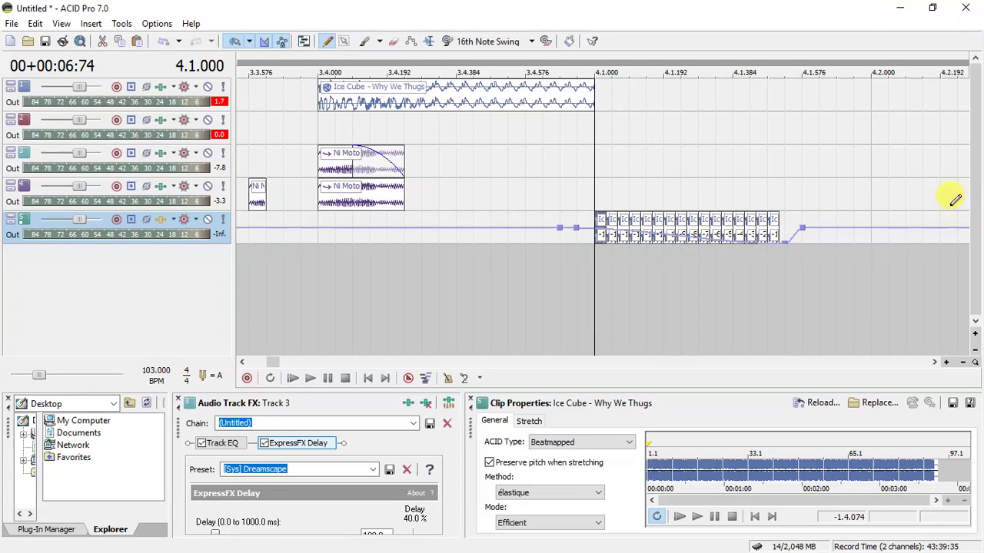
key(ctrl+z)
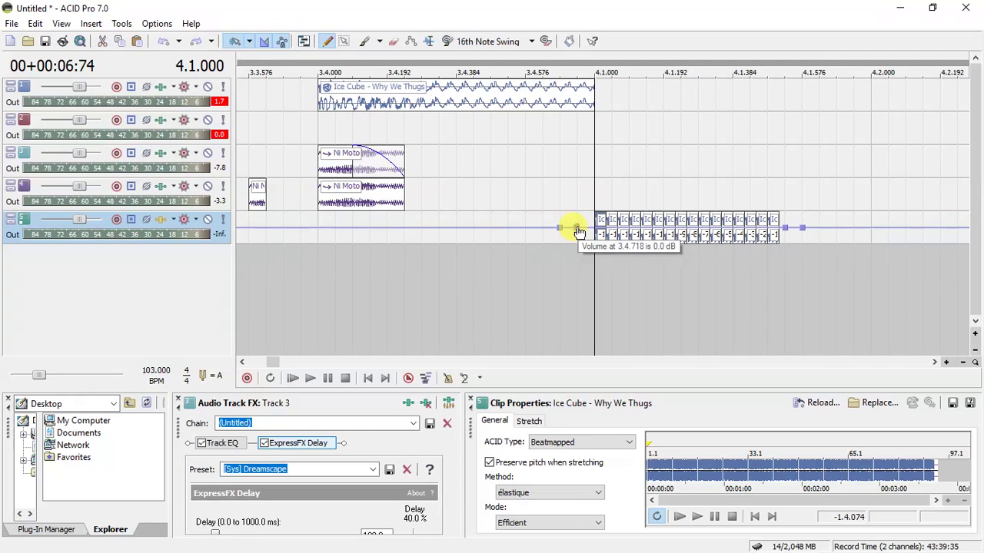
- Lower track 5's volume point at 3.4.718 to silence and raise the point at the end of the stutter slices for a fade-in
drag(578, 231, 582, 276)
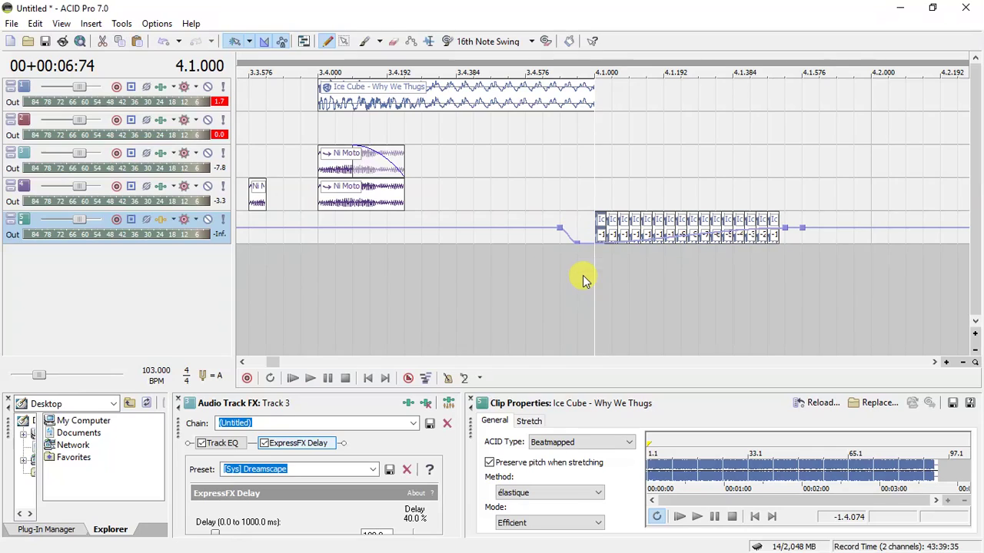
drag(786, 226, 780, 222)
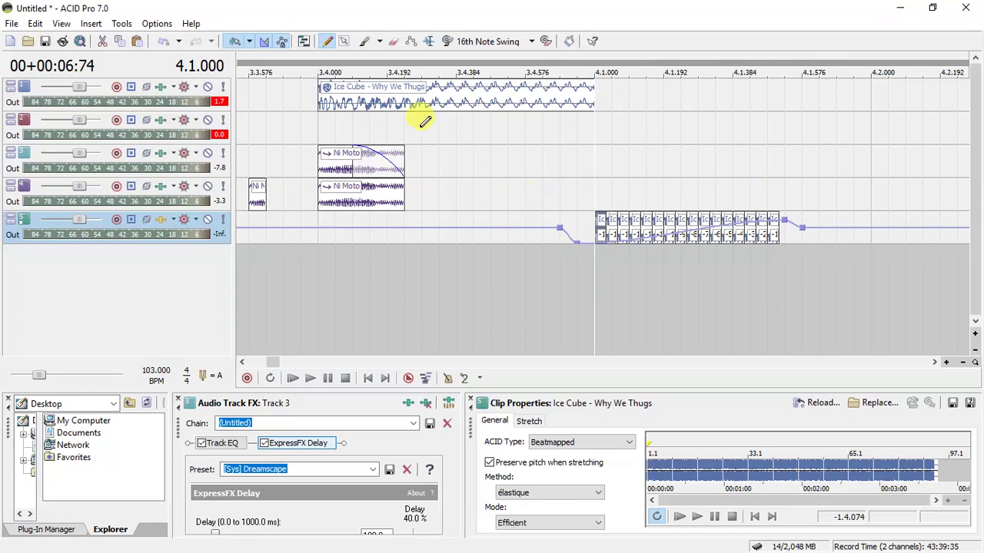
- Split off and copy the first 48 ticks of track 1's slice at 3.4.000, undo the split, and paste the copy at 4.1.576
click(342, 107)
key(s)
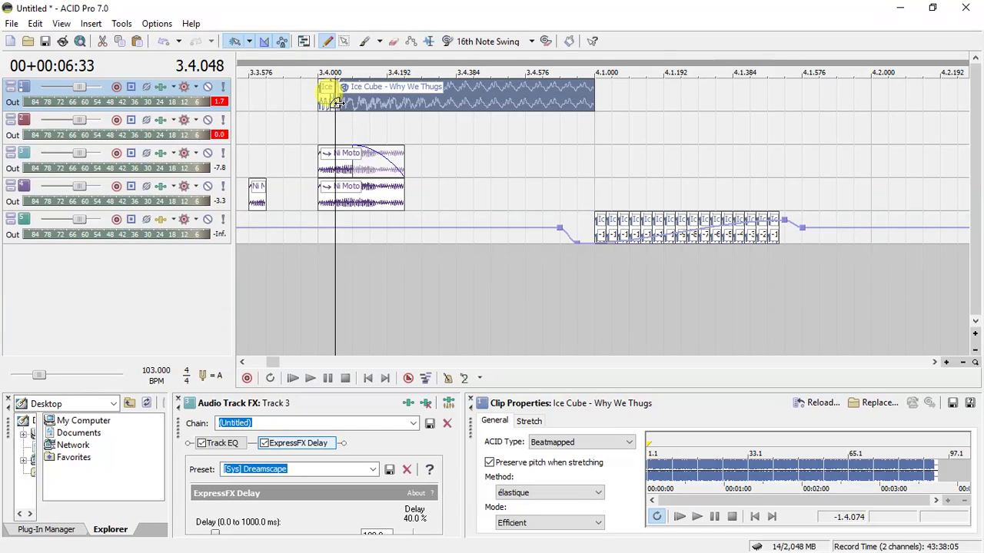
click(319, 99)
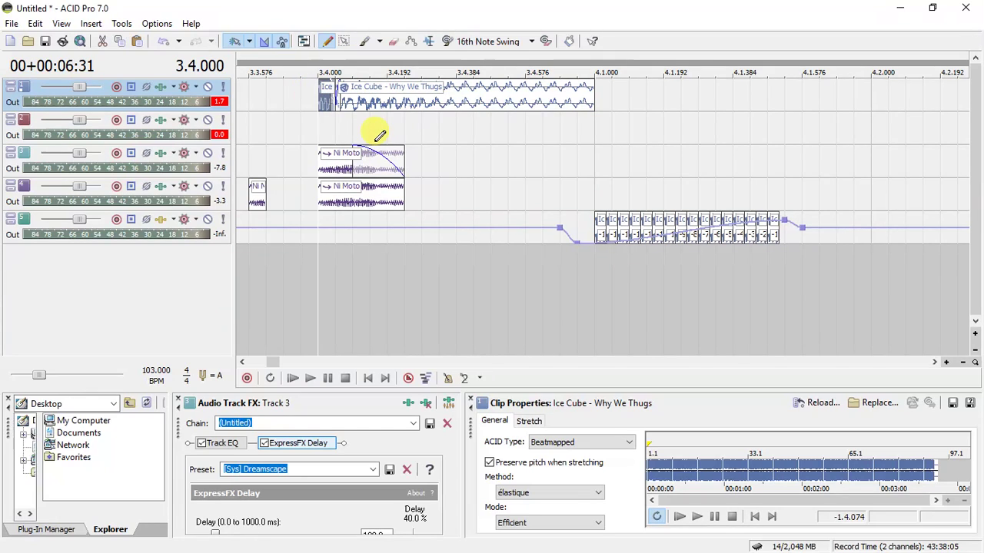
key(ctrl+z)
click(804, 92)
key(ctrl+v)
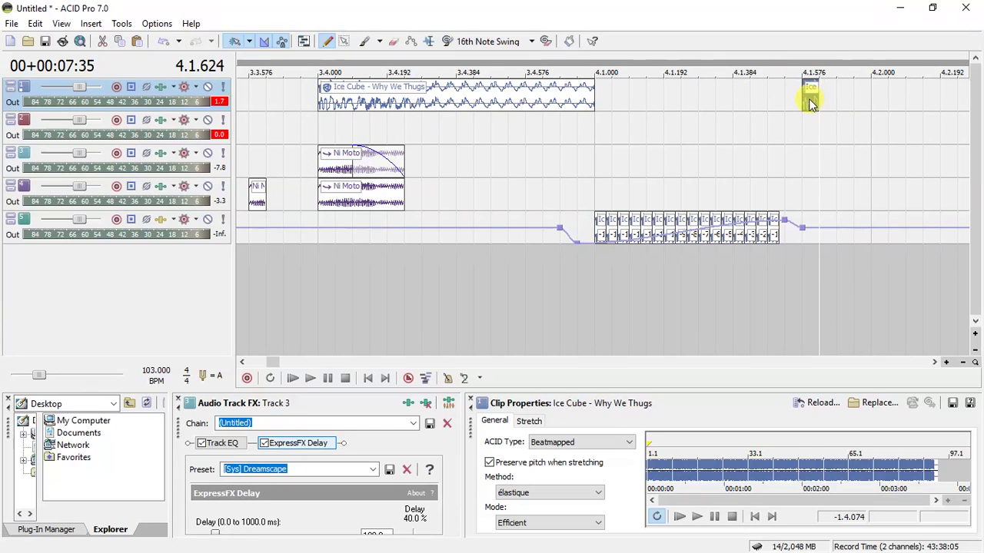
- Place another copy of the short song slice on track 1 at 4.2.000 and extend its end to 5.2.000
click(883, 98)
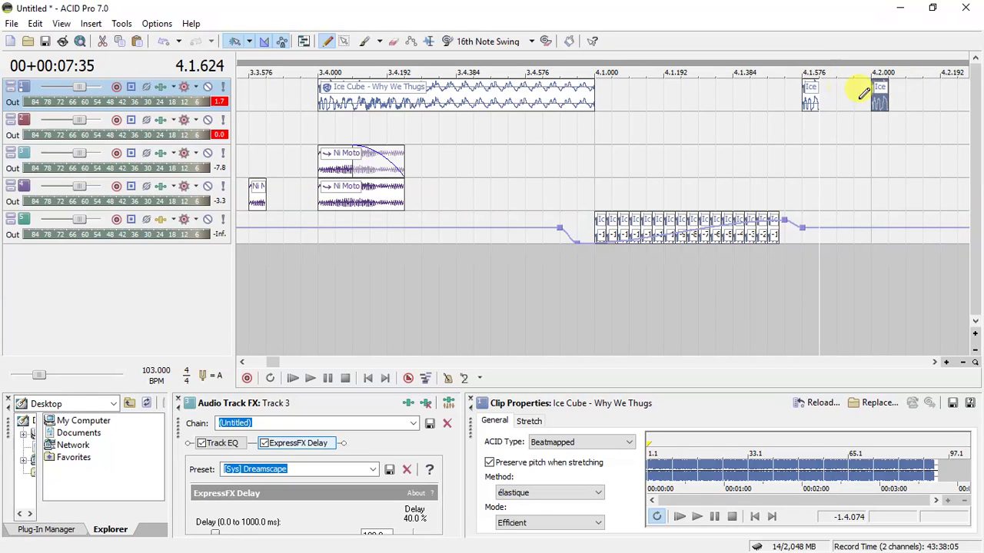
drag(881, 88, 963, 76)
scroll(965, 76, down, 3)
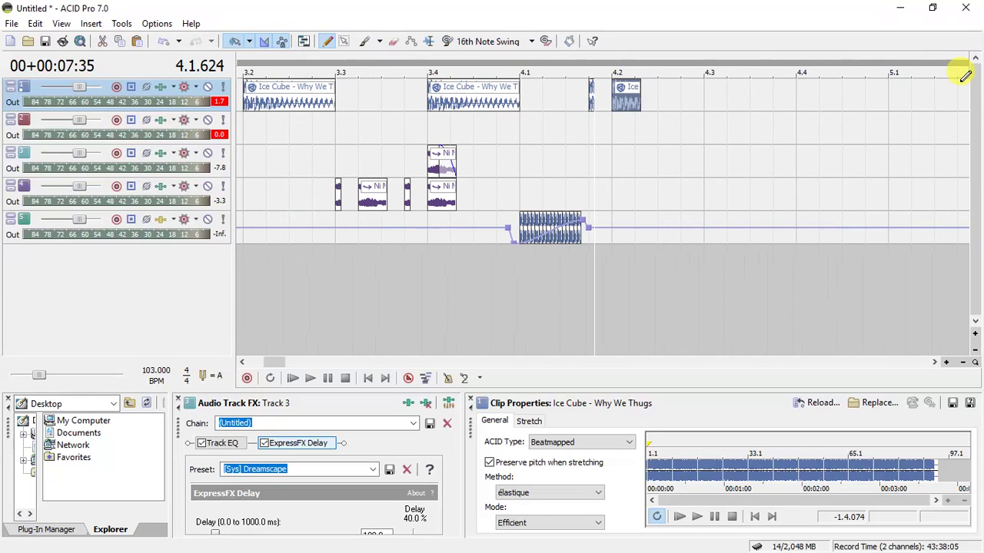
drag(638, 92, 935, 123)
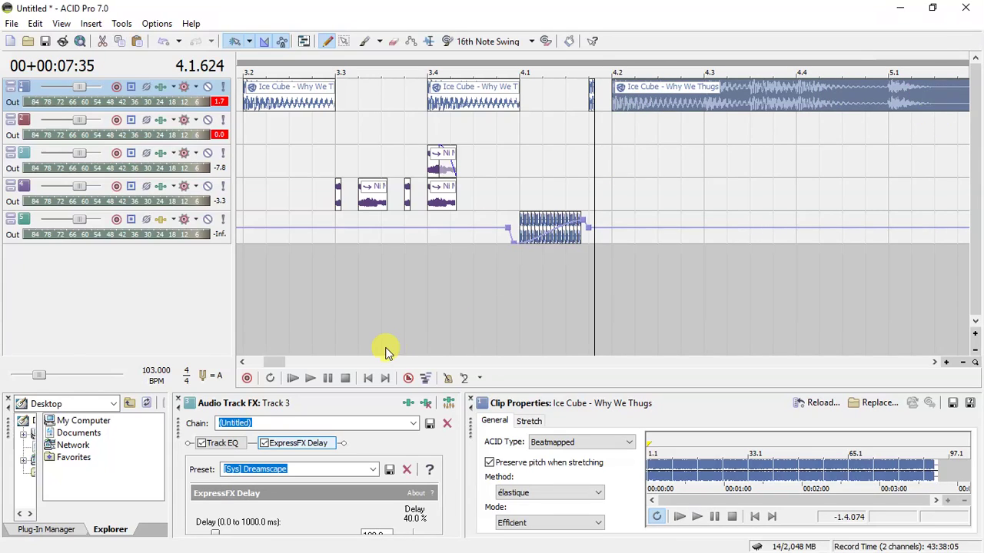
- Play the arrangement from 2.4.000 to check the stutter and the new song slices
scroll(388, 346, down, 1)
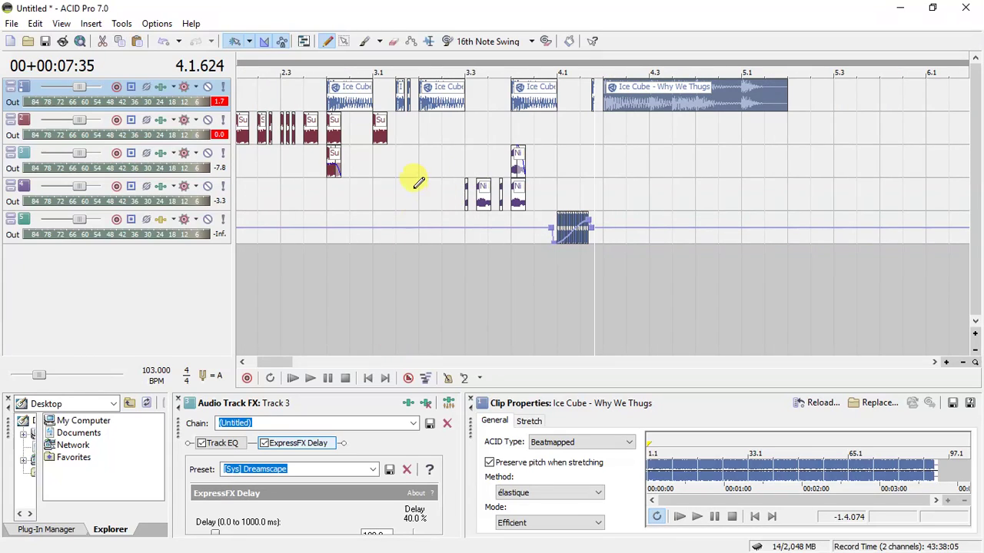
click(331, 189)
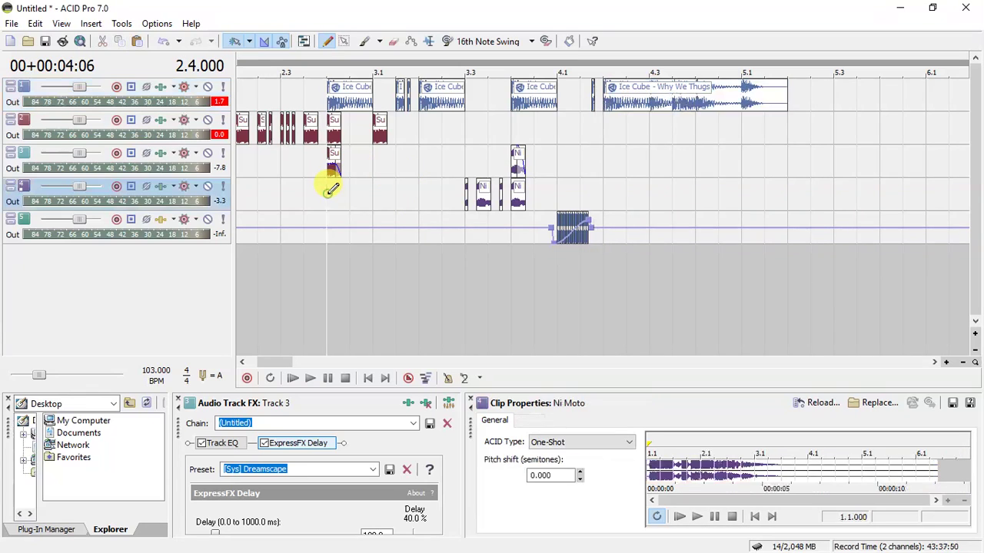
key(space)
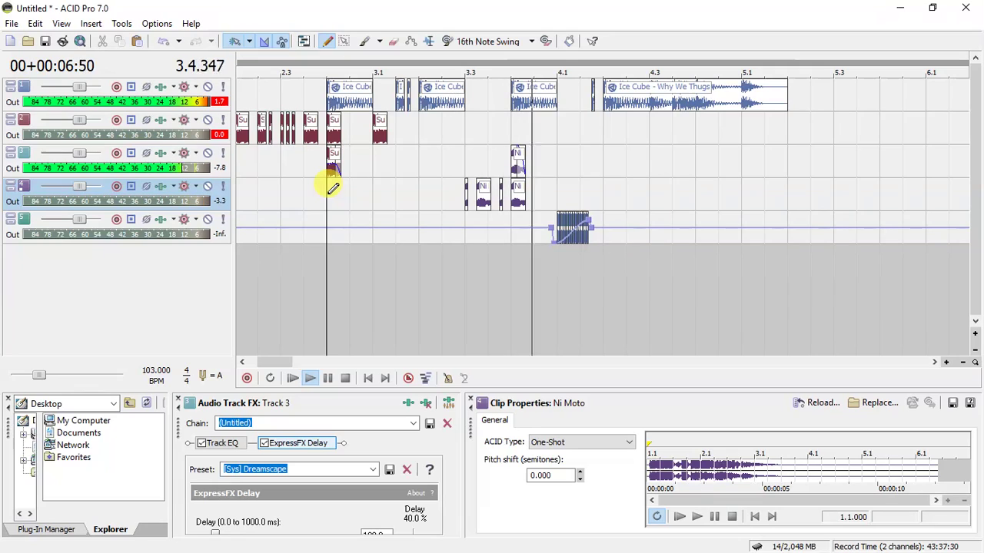
key(space)
key(space)
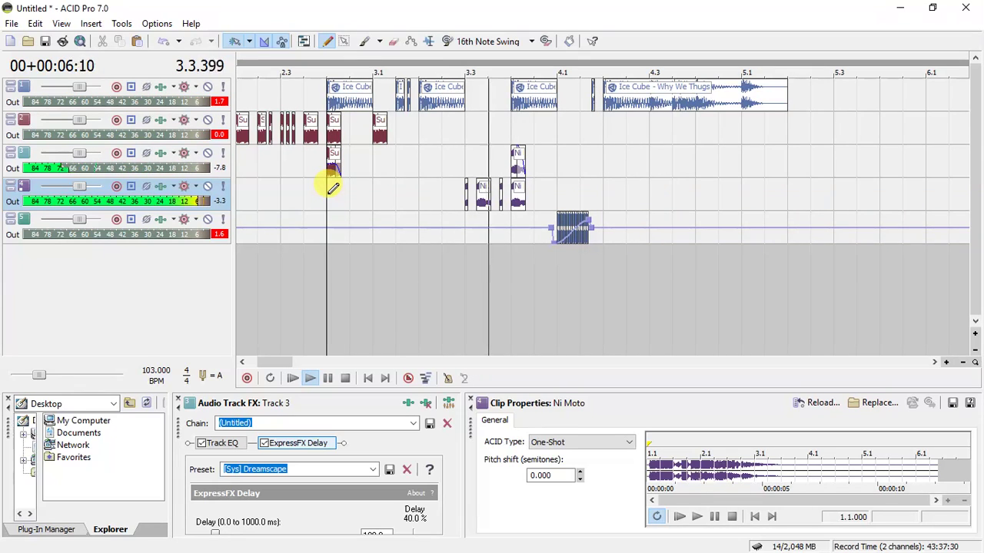
key(space)
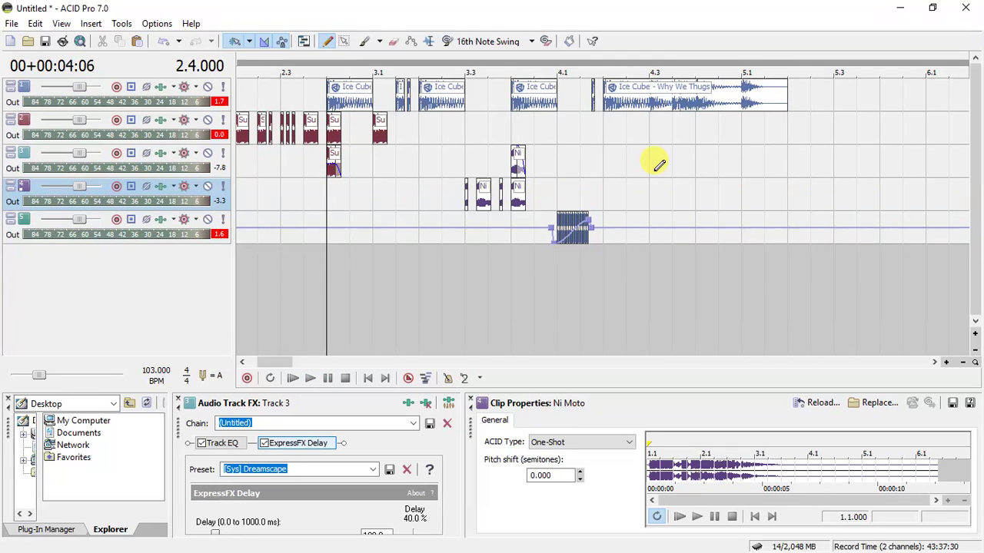
- Copy track 1's long song slice from 4.2.000 and paste it onto track 2 at the same position
click(649, 108)
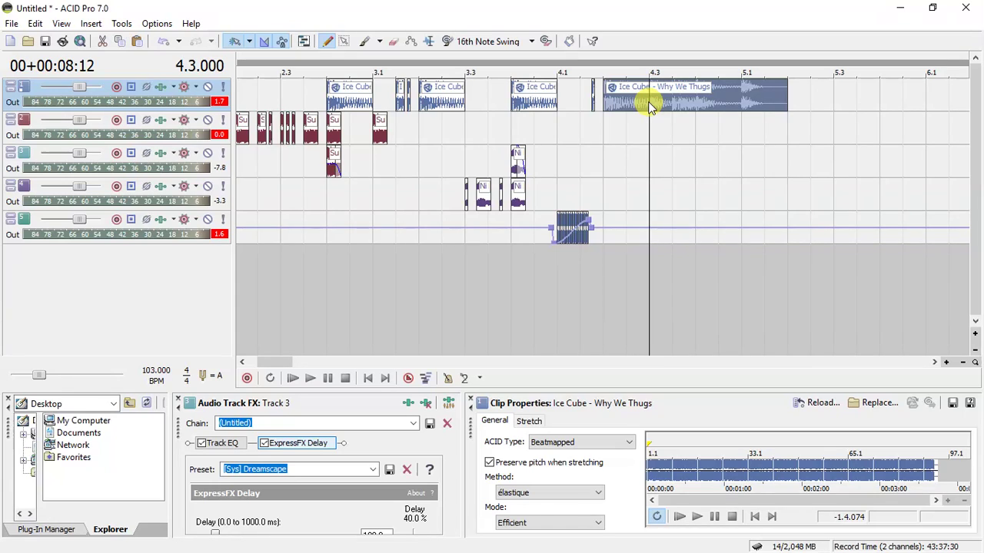
scroll(649, 108, up, 3)
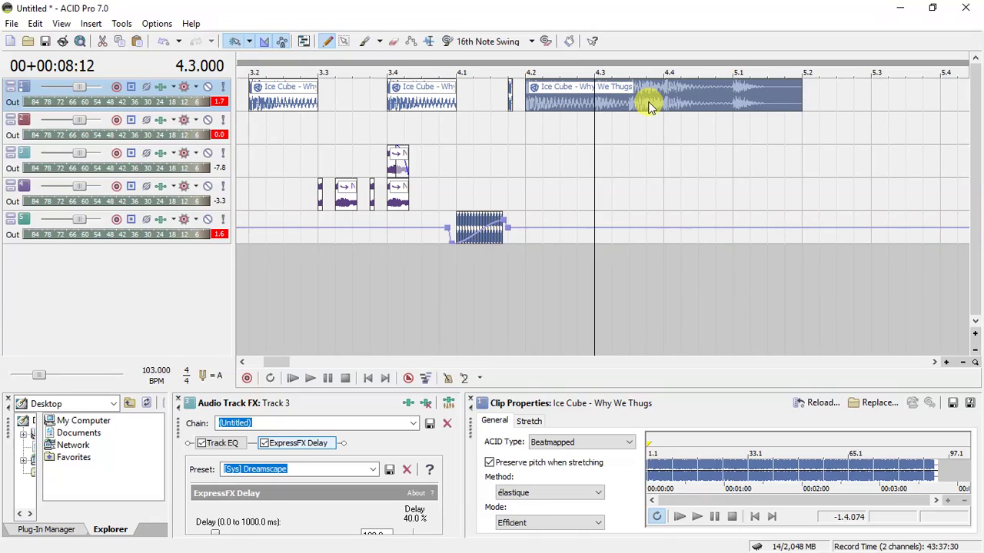
scroll(649, 107, up, 1)
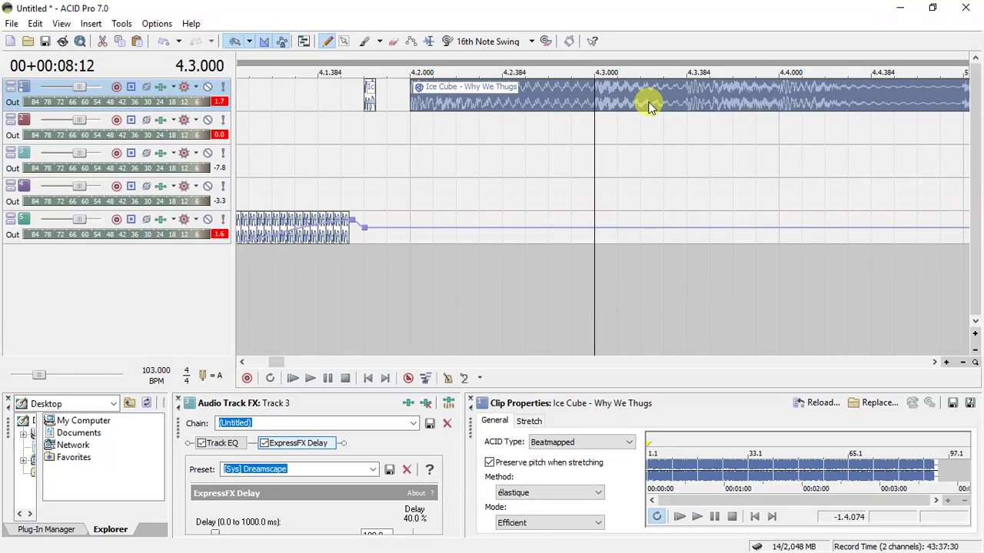
scroll(461, 96, down, 6)
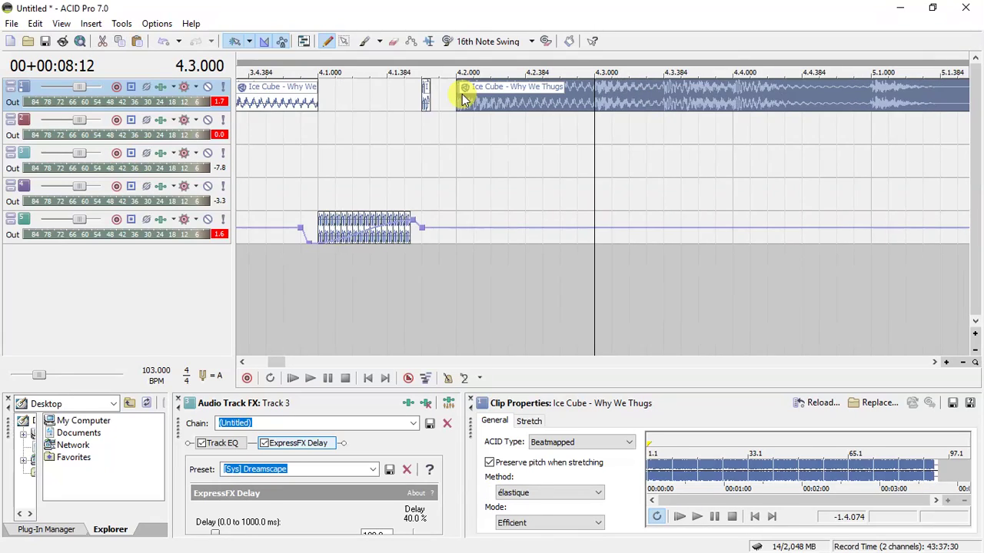
scroll(461, 96, up, 3)
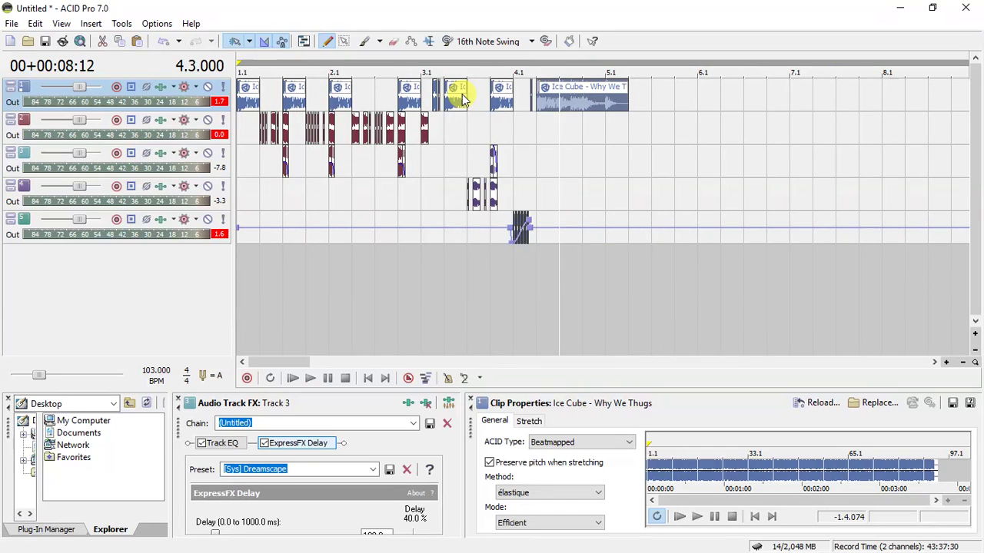
scroll(498, 108, up, 3)
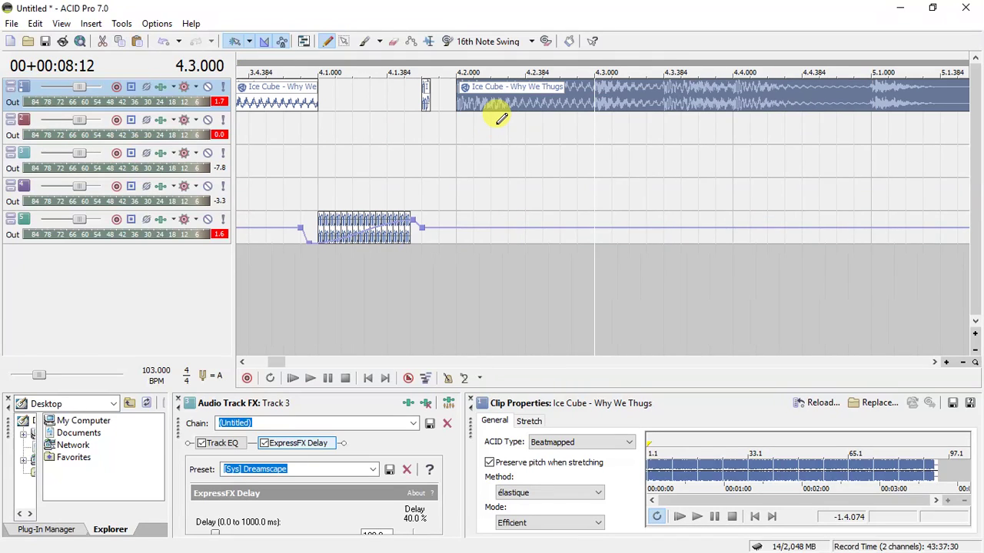
click(464, 102)
click(450, 123)
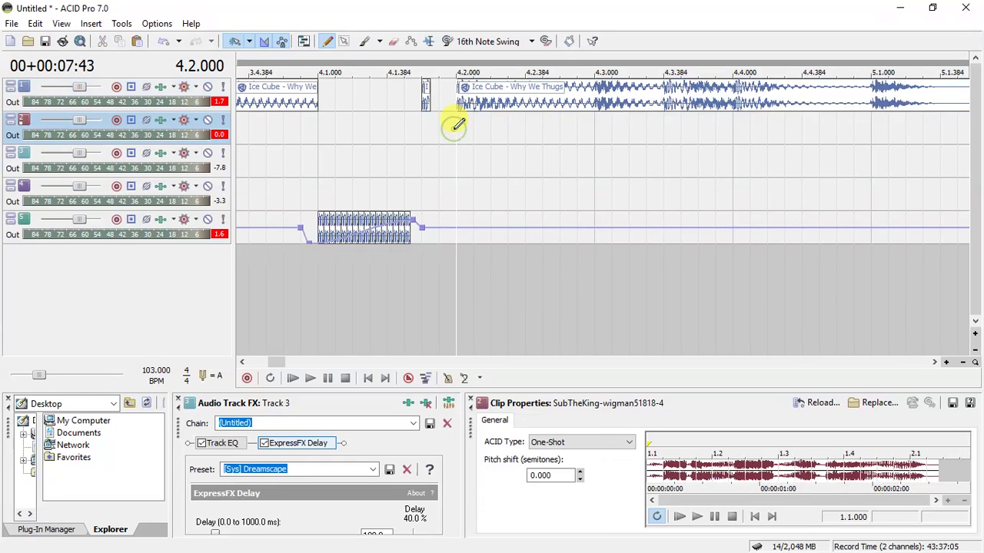
key(ctrl+v)
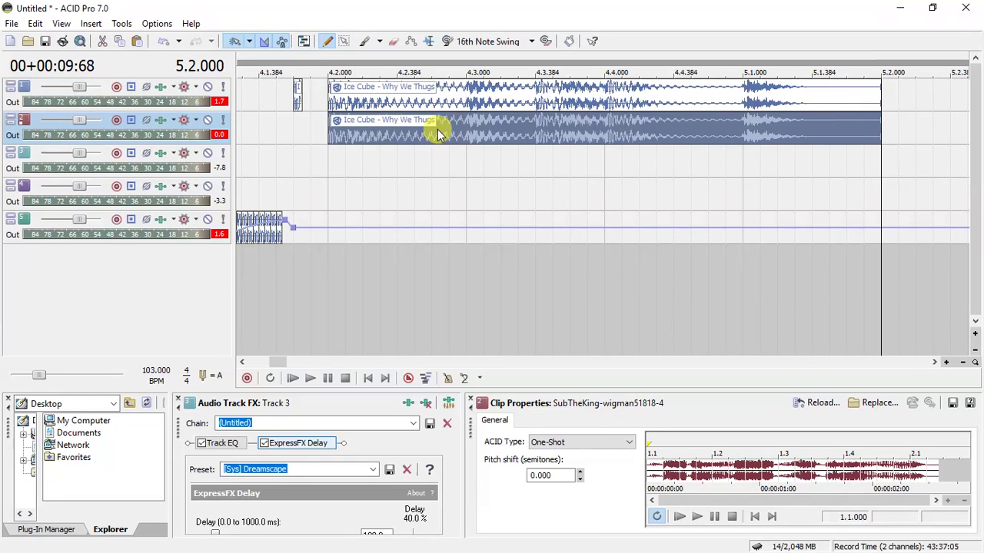
- Move the song copy on track 2 so that it starts at 4.2.384
click(322, 127)
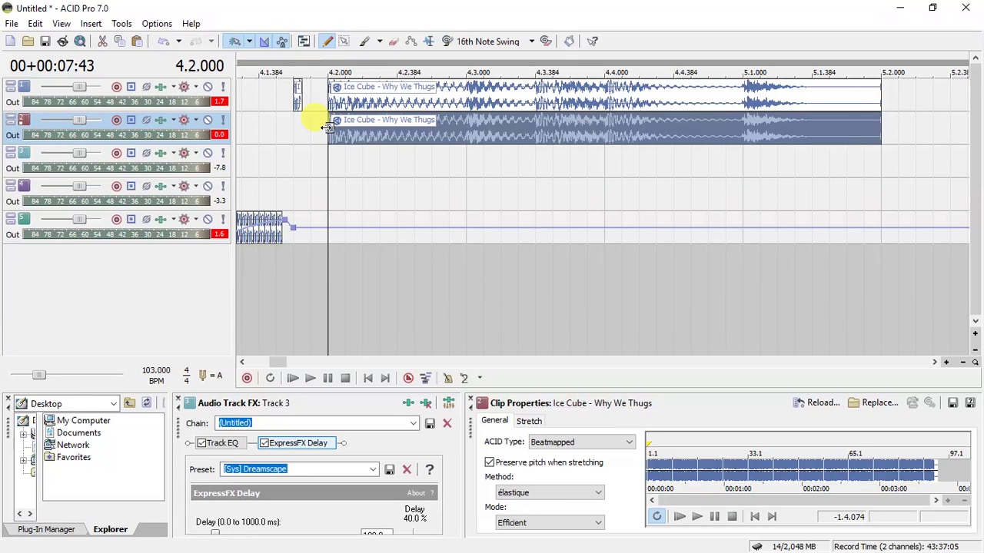
scroll(388, 138, down, 2)
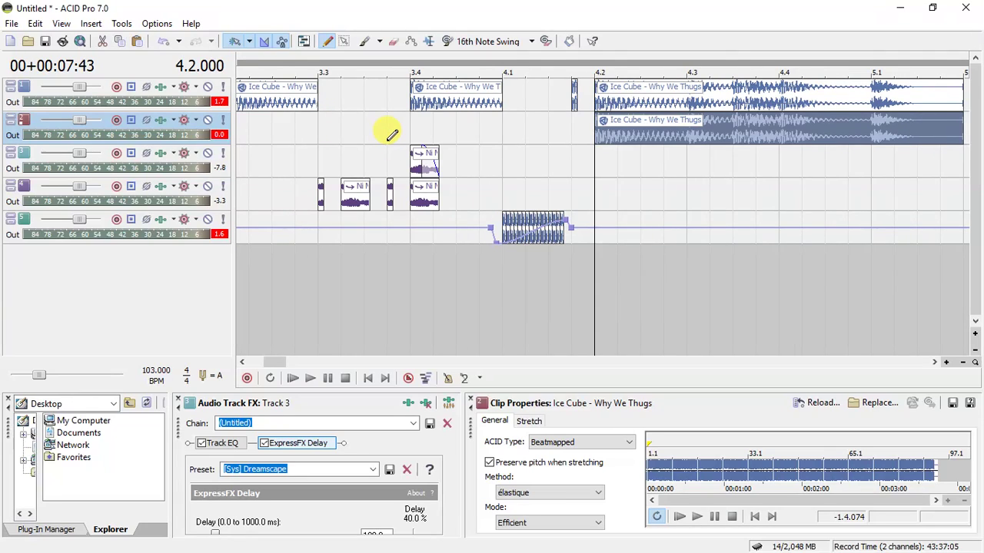
scroll(388, 134, up, 2)
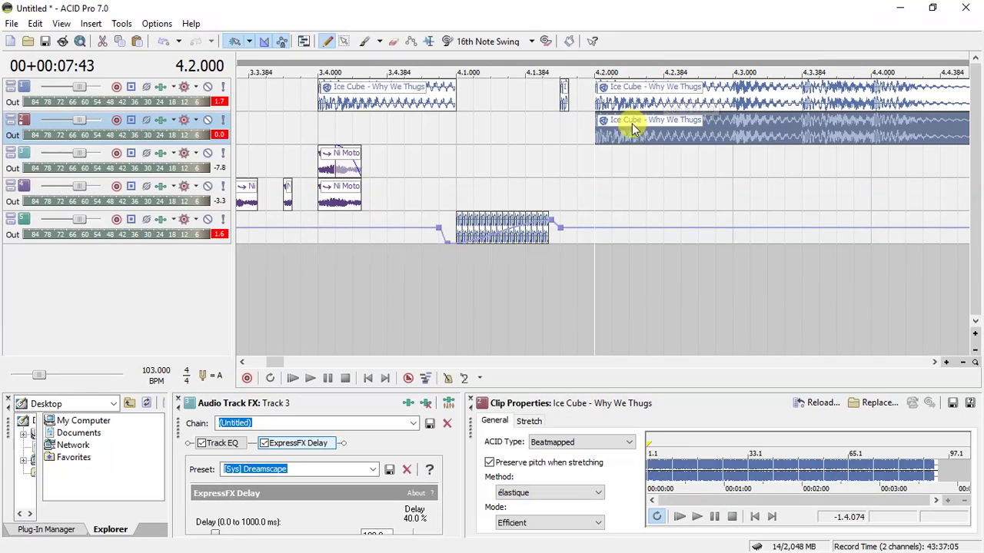
drag(623, 127, 684, 131)
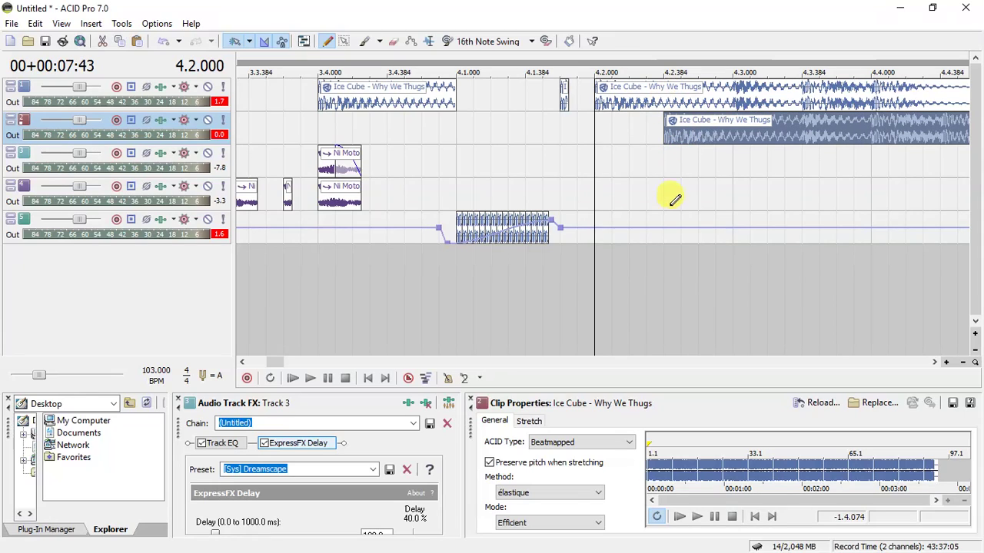
- Split the song events on tracks 1 and 2 at 4.2.384, 4.3.000, 4.3.384 and 4.4.000
click(663, 168)
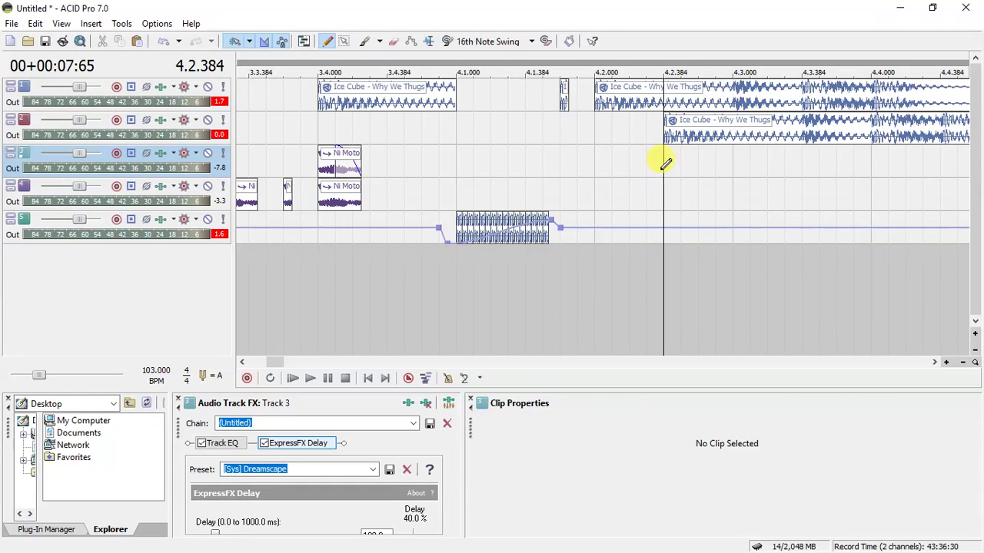
key(s)
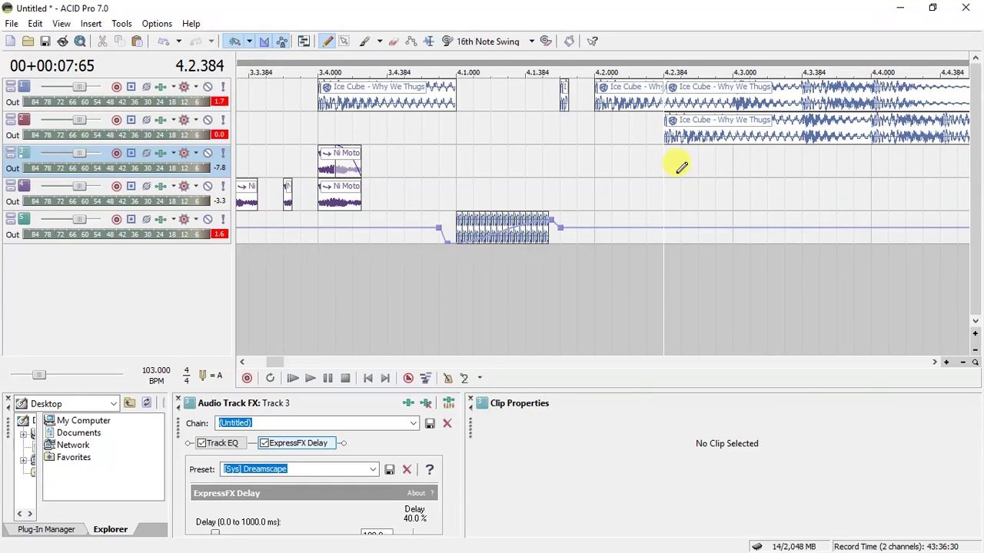
click(734, 170)
key(s)
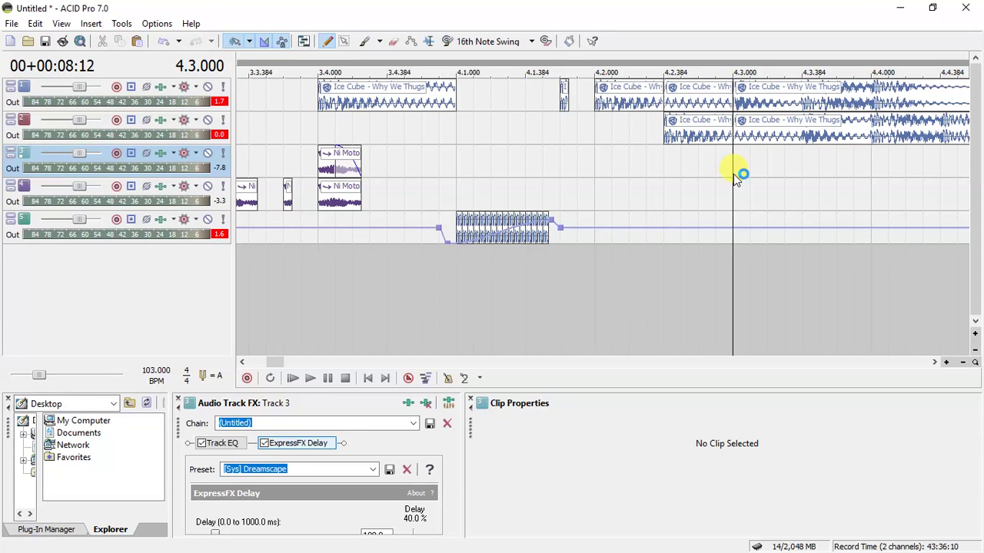
click(811, 167)
key(s)
click(871, 168)
key(s)
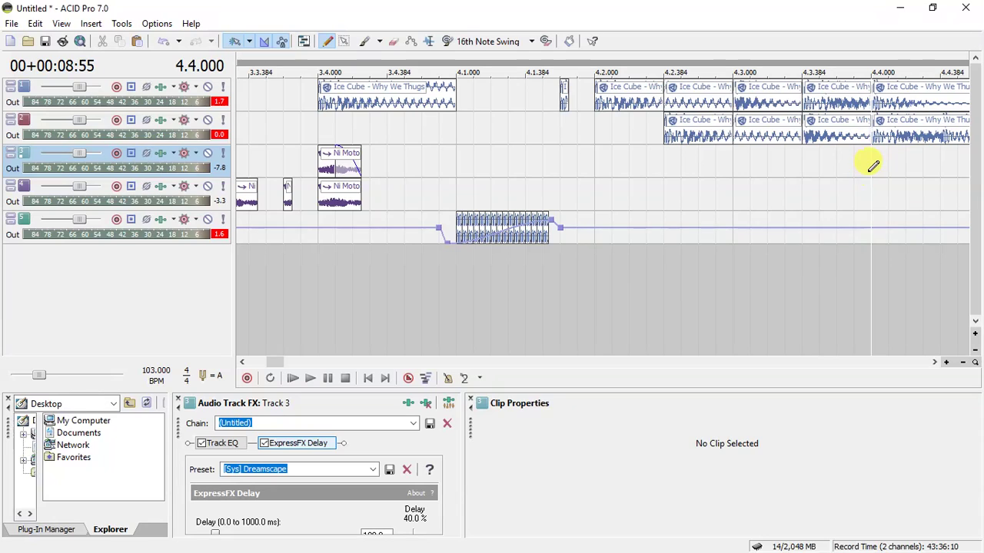
- Continue splitting the song events on tracks 1 and 2 at 4.4.384, 5.1.000 and 5.1.384
click(934, 362)
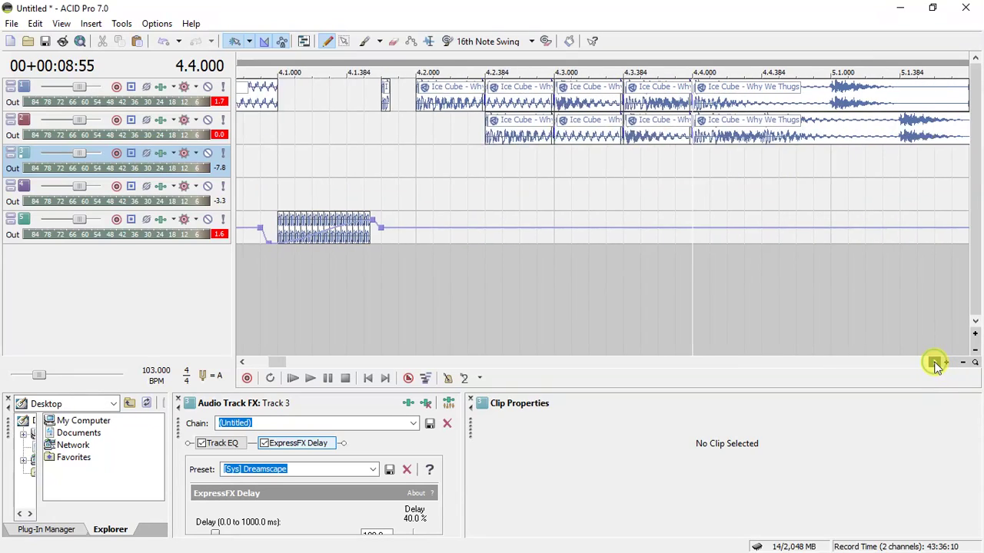
click(692, 166)
key(s)
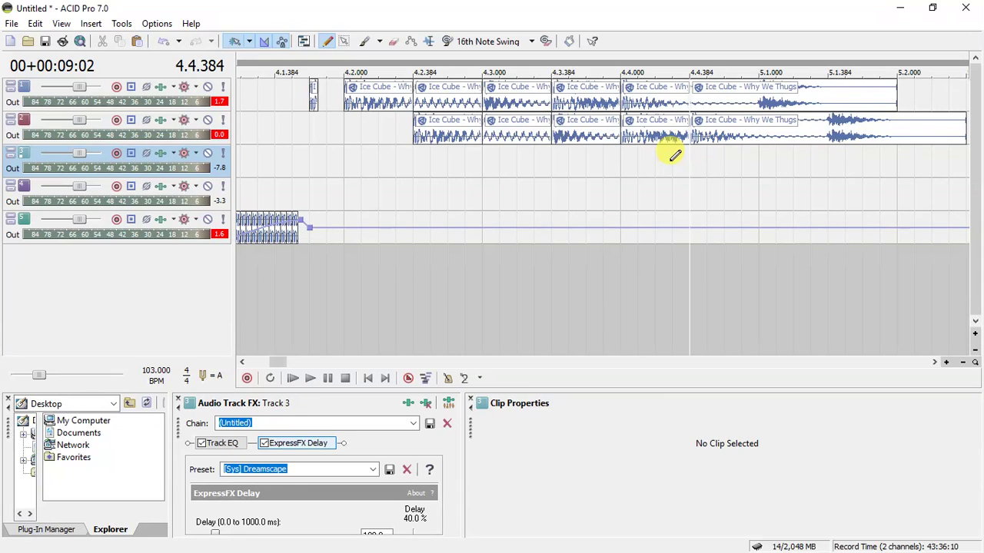
click(759, 156)
key(s)
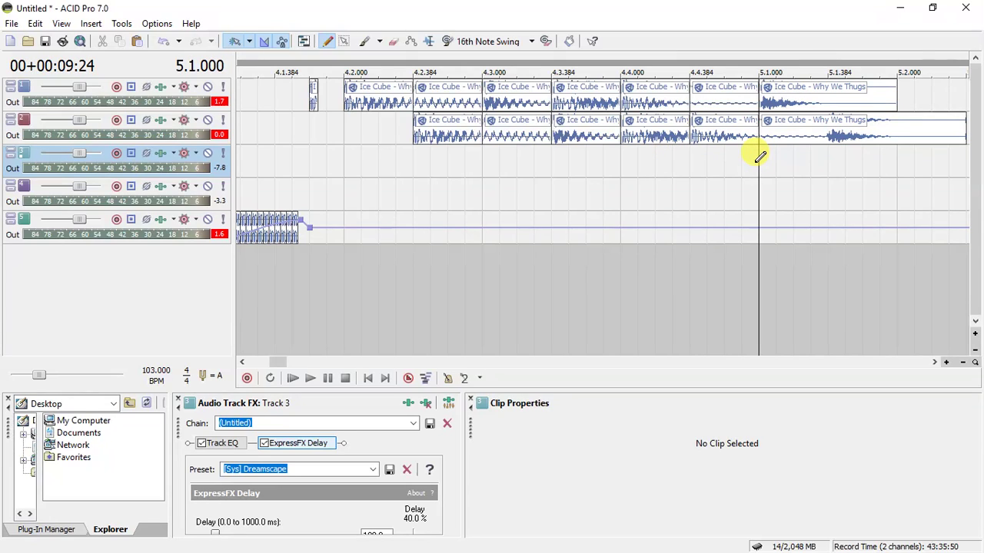
click(827, 162)
key(s)
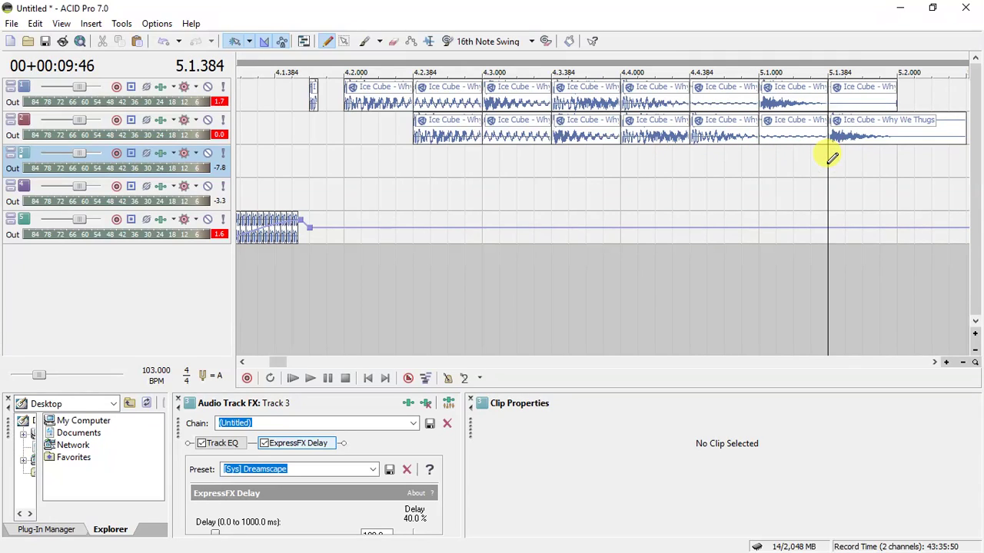
- Delete track 1's song slices at 4.2.384, 4.3.384, 4.4.384 and 5.1.384 and track 2's slices at 4.3.000, 4.4.000 and 5.1.000
click(432, 102)
ctrl+click(508, 142)
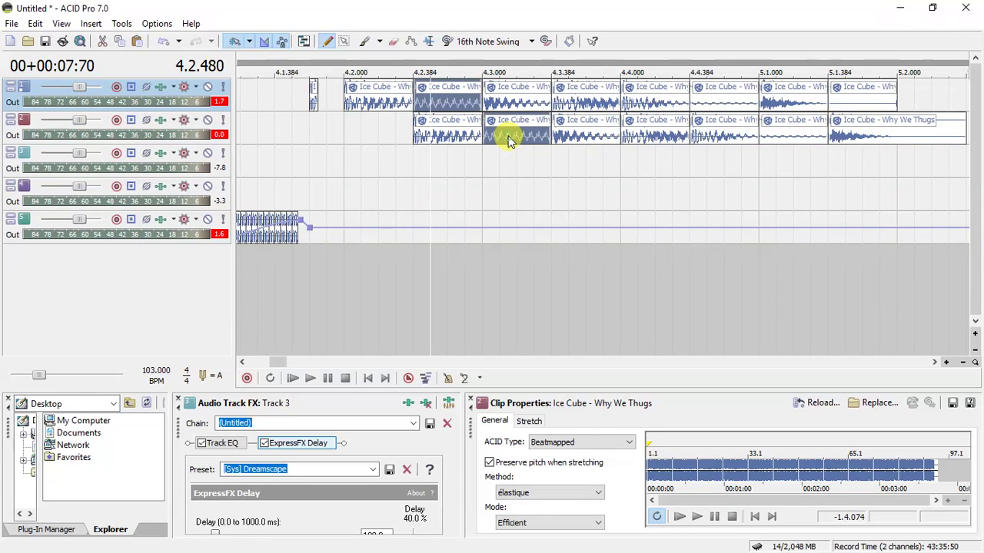
ctrl+click(580, 94)
ctrl+click(644, 142)
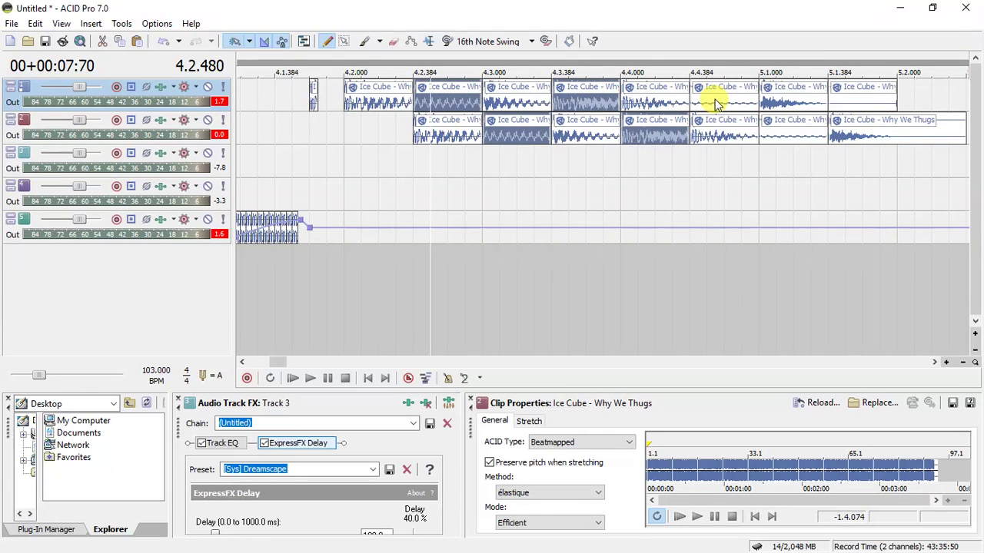
ctrl+click(715, 104)
ctrl+click(775, 141)
ctrl+click(857, 104)
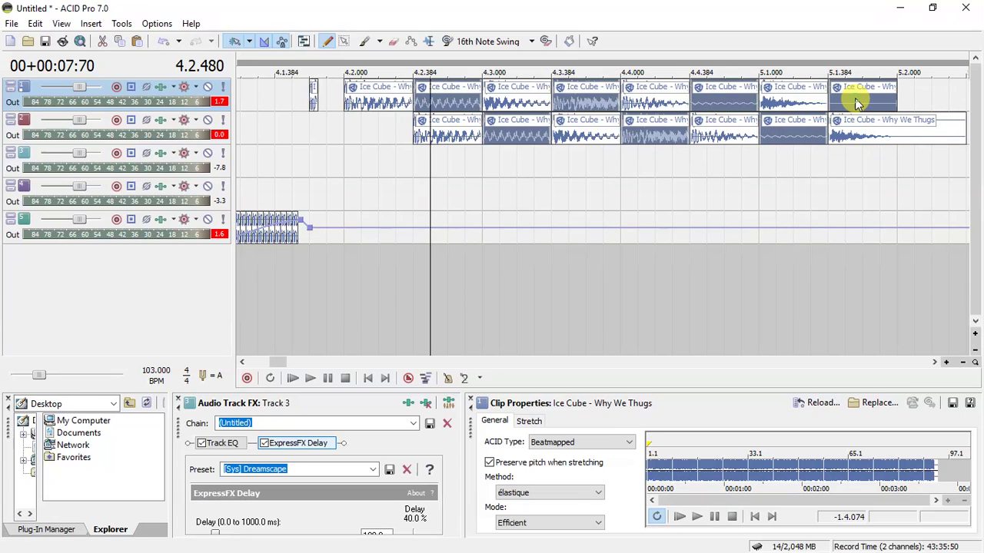
key(Delete)
- Split track 2's last song slice at 5.2.000 and delete the part beyond it
click(898, 143)
key(s)
key(Delete)
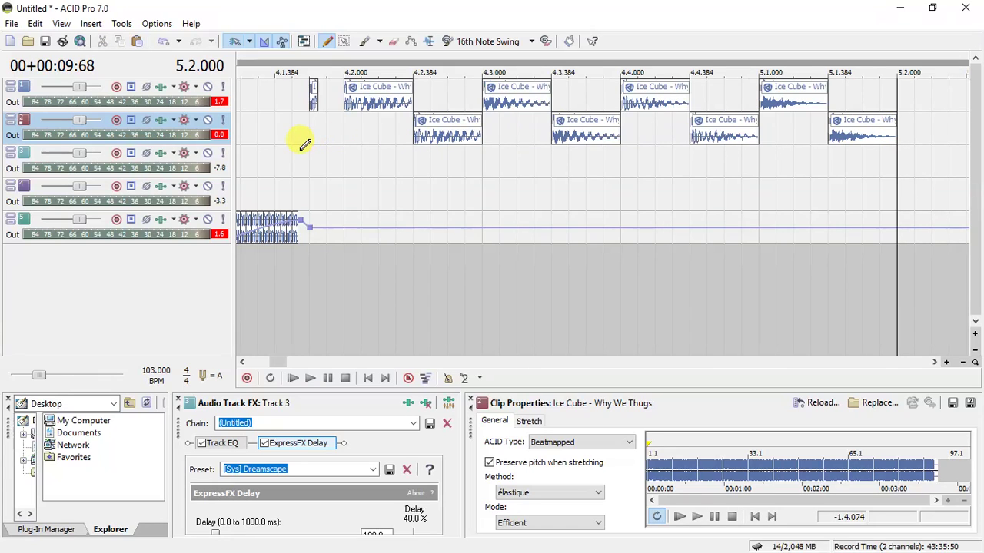
- Play the arrangement from 3.3.000 to hear the alternating song slices
scroll(301, 148, down, 3)
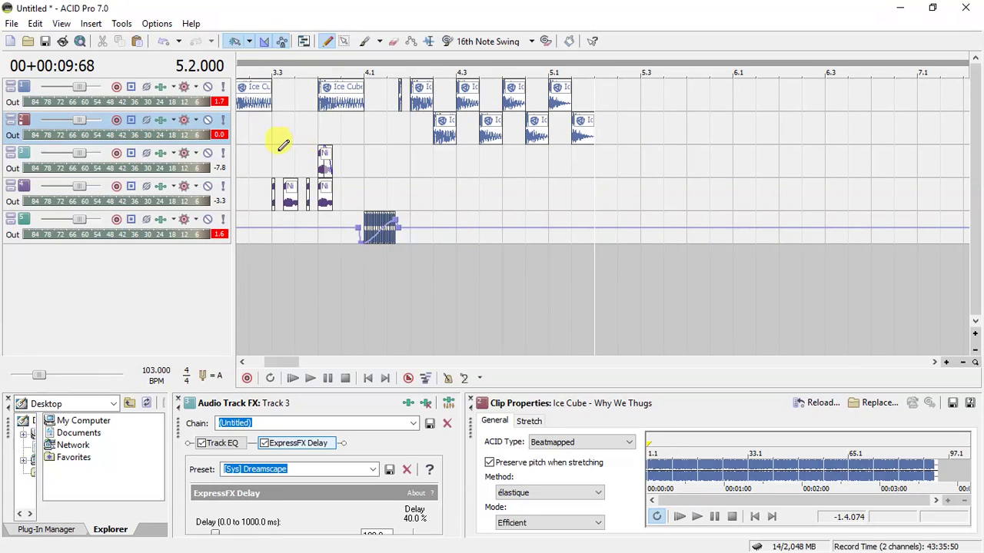
click(270, 145)
key(space)
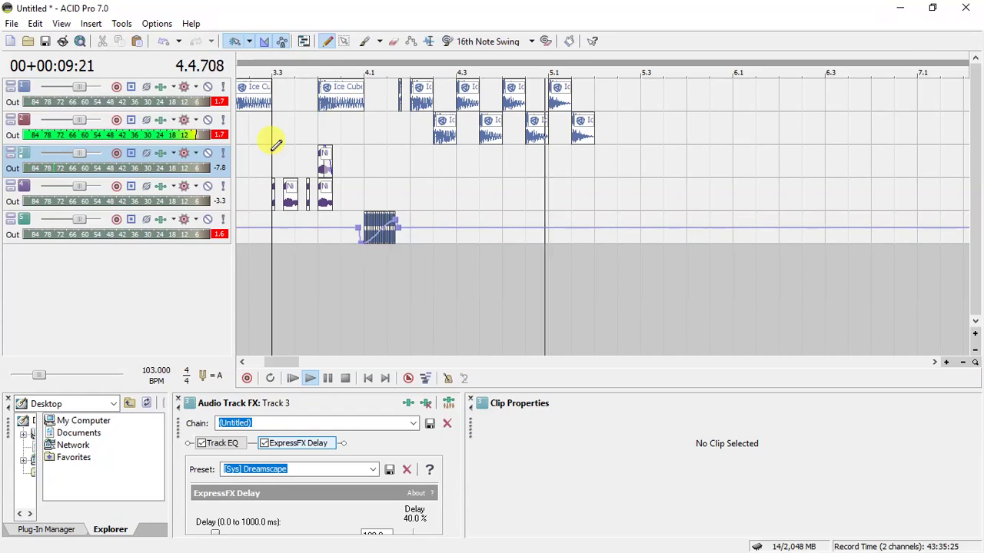
key(space)
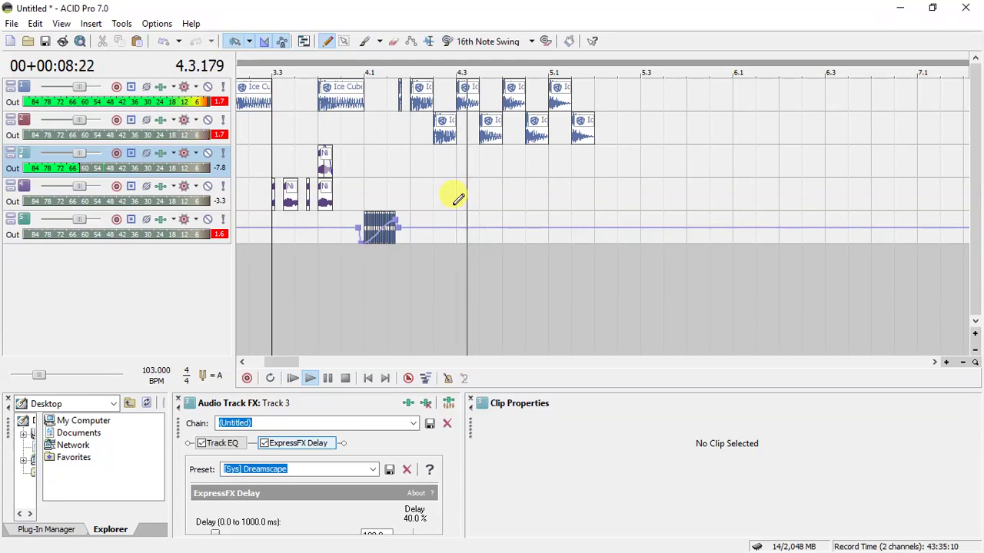
key(space)
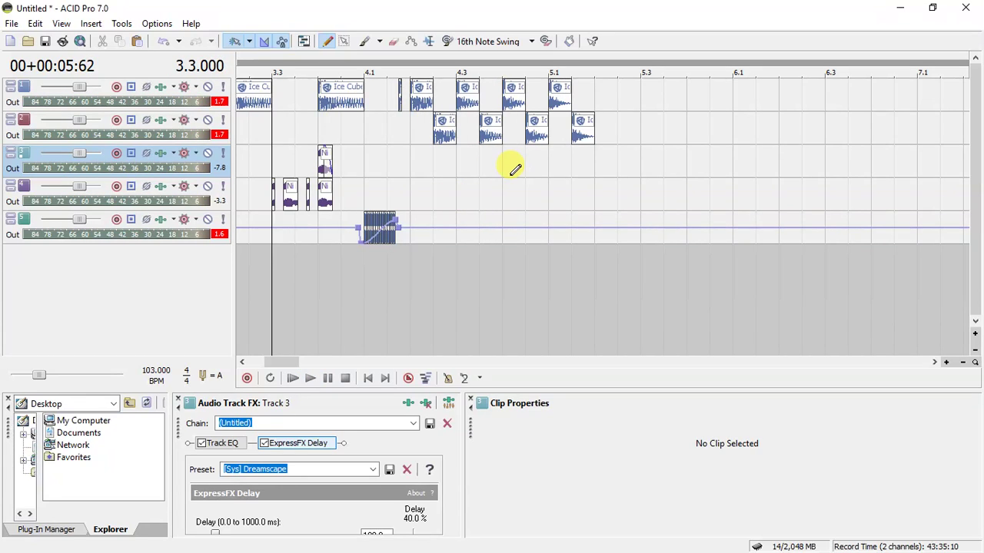
click(455, 143)
scroll(455, 146, up, 2)
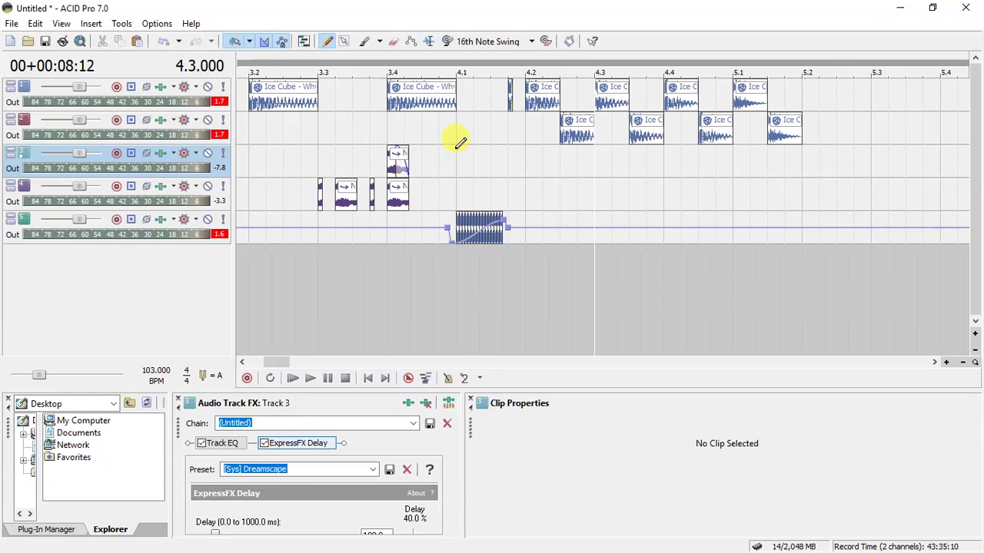
click(569, 132)
shift+click(784, 135)
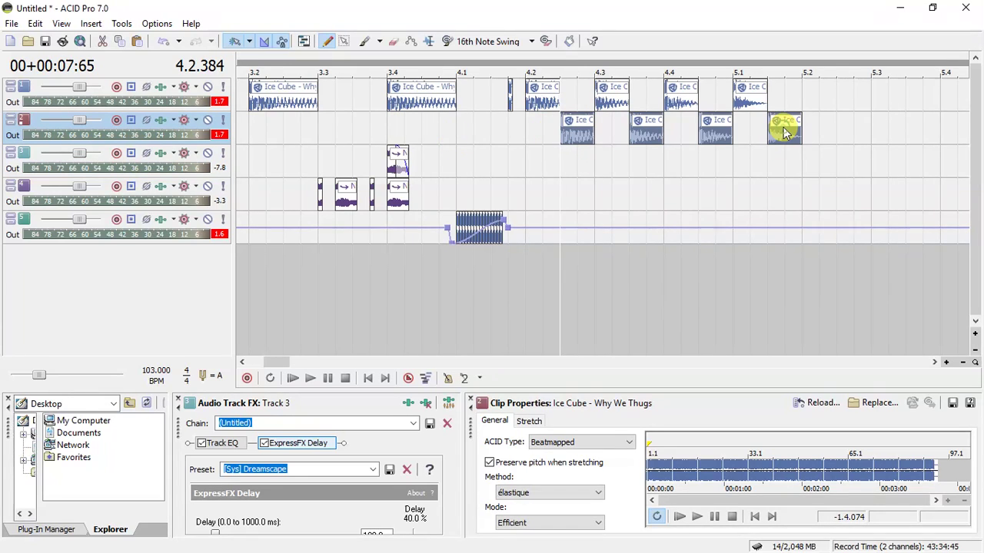
drag(784, 120, 786, 136)
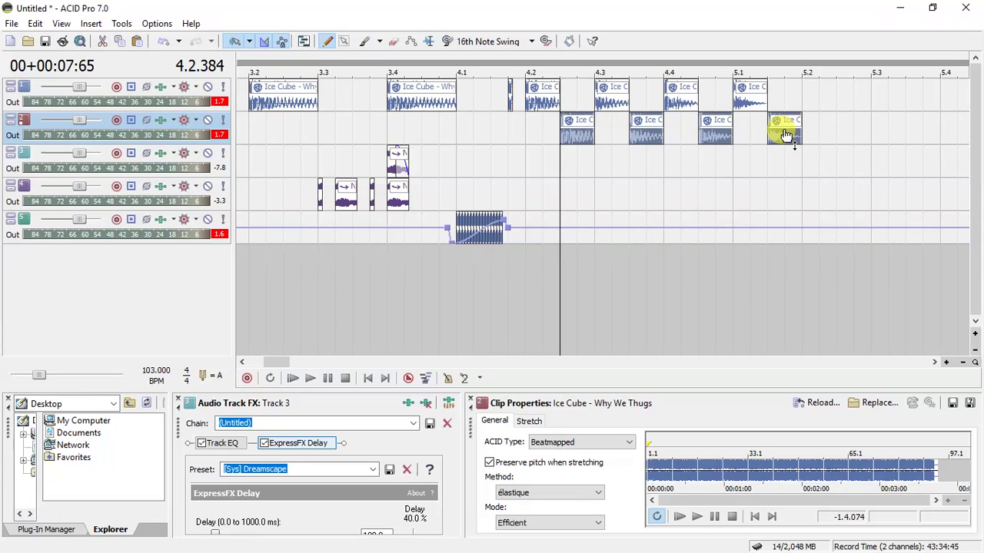
mouse_move(786, 135)
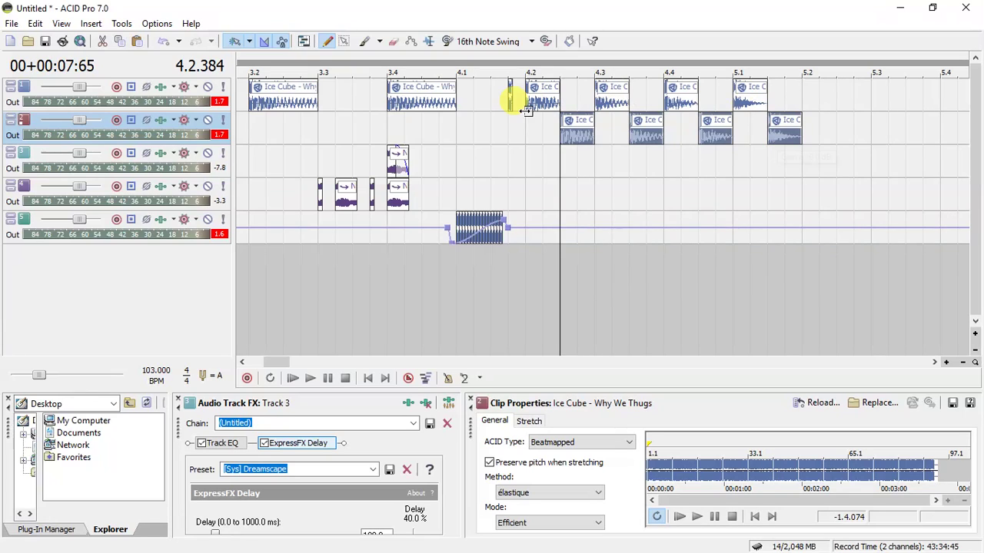
- Replay the section from 3.3.000 through the alternating slices on tracks 1 and 2
click(319, 137)
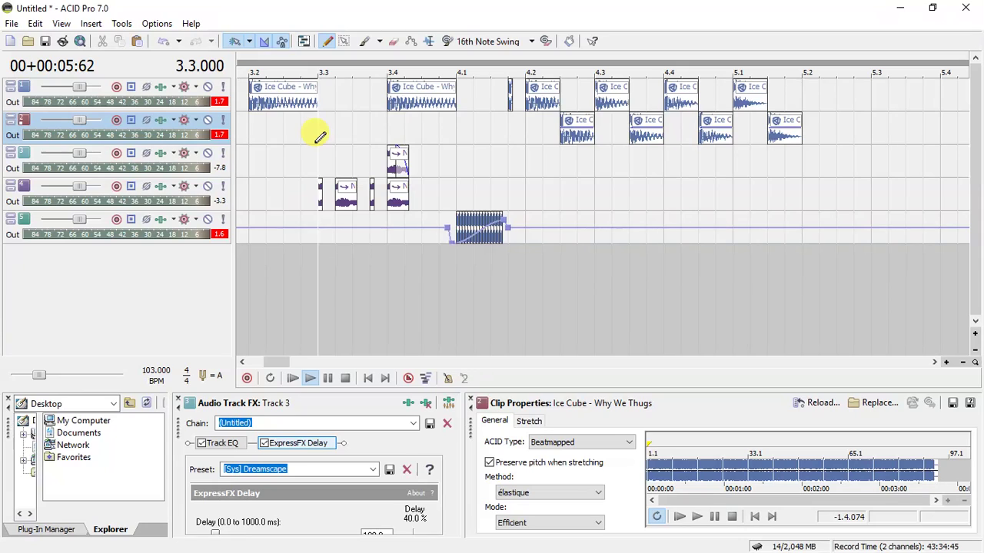
key(space)
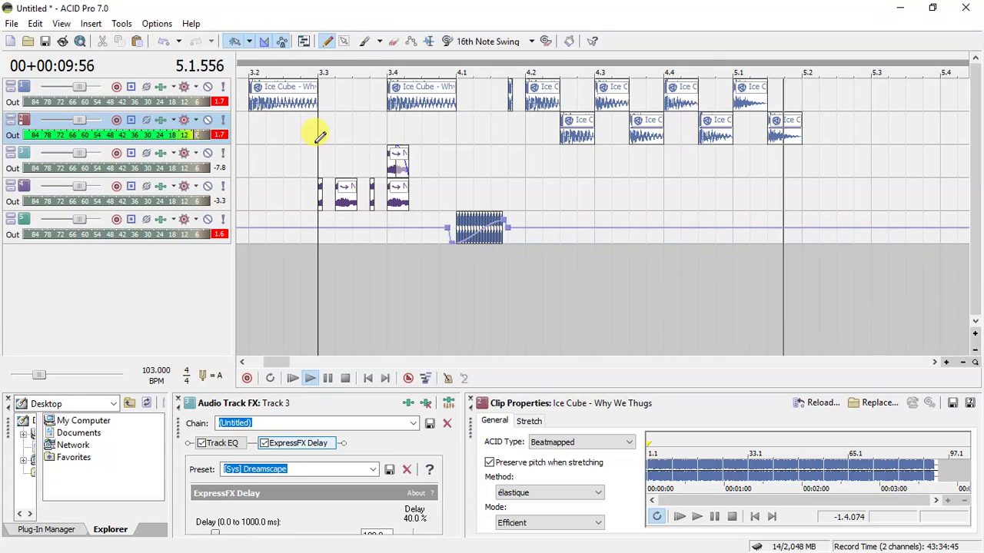
key(space)
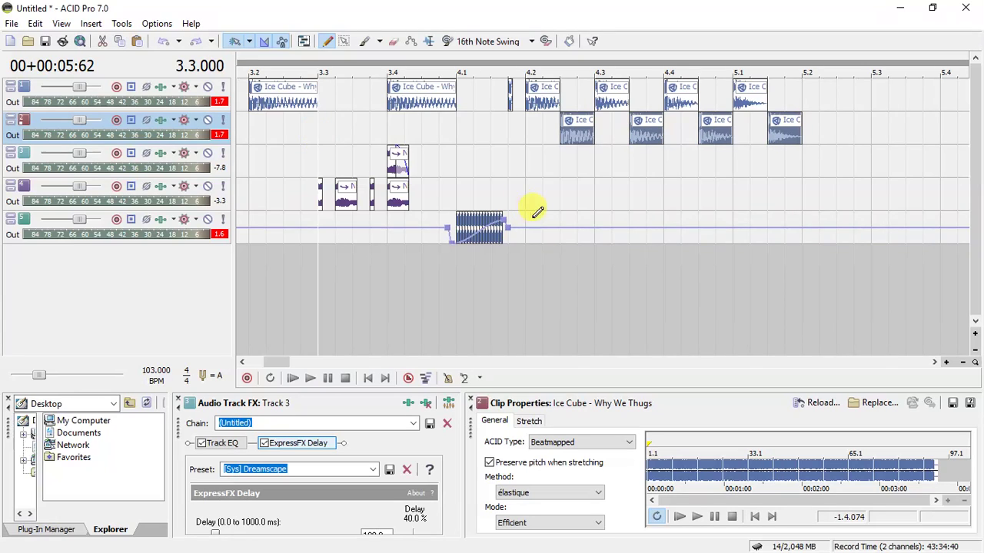
click(586, 132)
scroll(592, 135, up, 4)
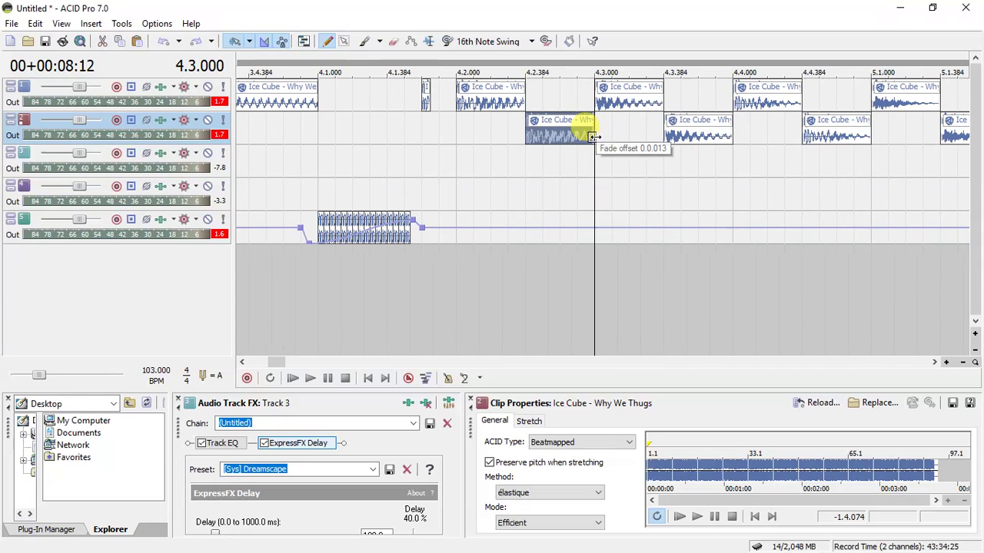
scroll(582, 142, down, 2)
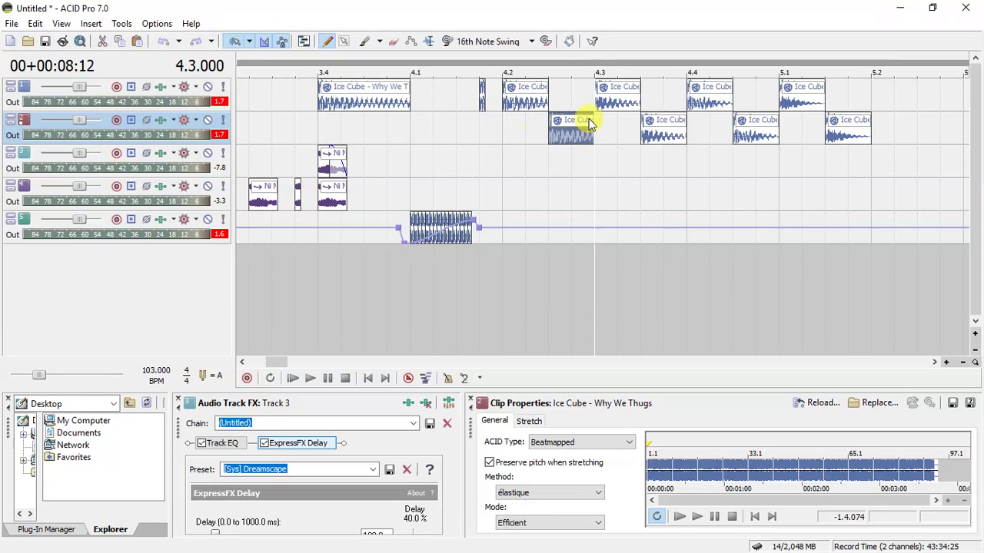
click(509, 127)
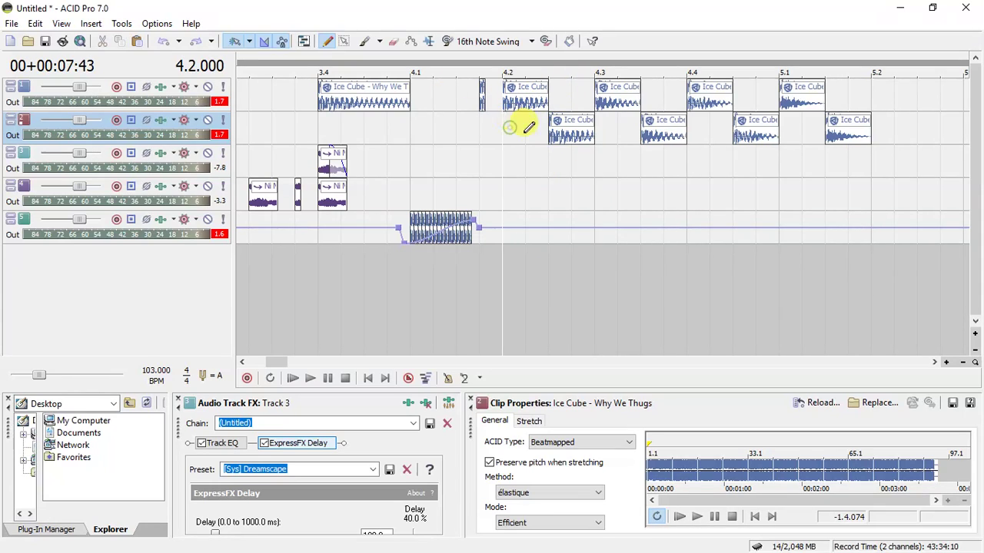
click(596, 163)
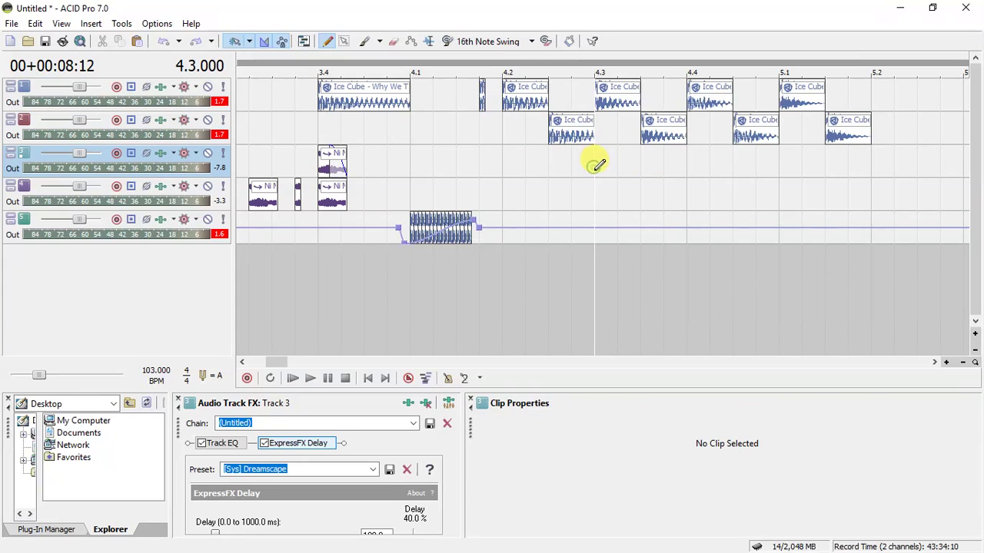
click(688, 163)
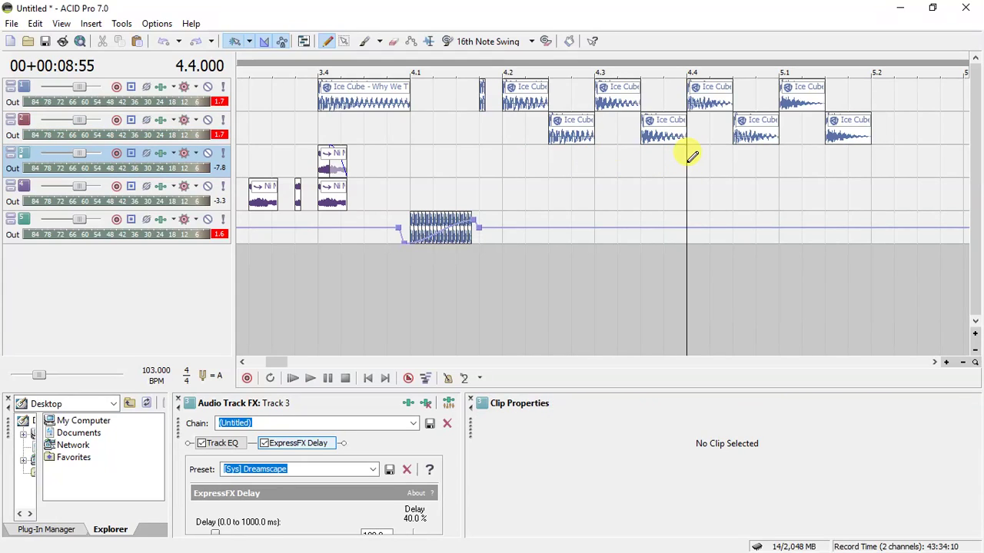
- Split track 1's slice at 4.3.192 and track 2's slice at 4.3.576, and delete the second half of each
click(621, 108)
key(s)
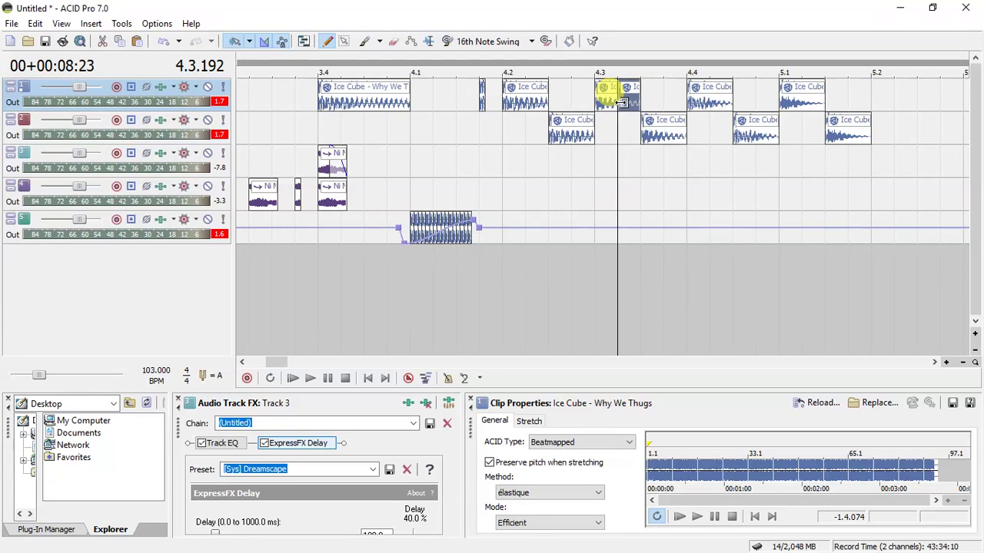
click(664, 136)
key(s)
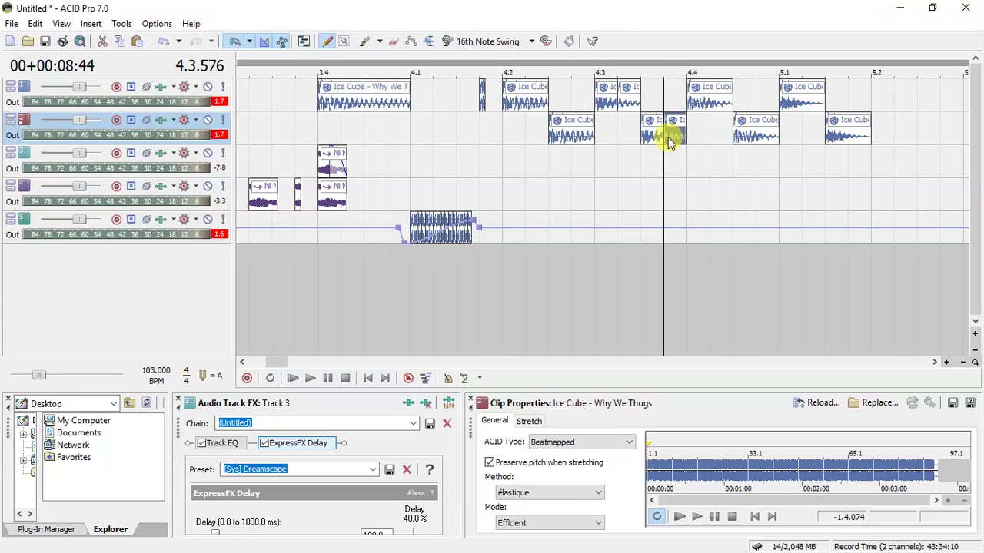
key(Delete)
click(631, 92)
key(Delete)
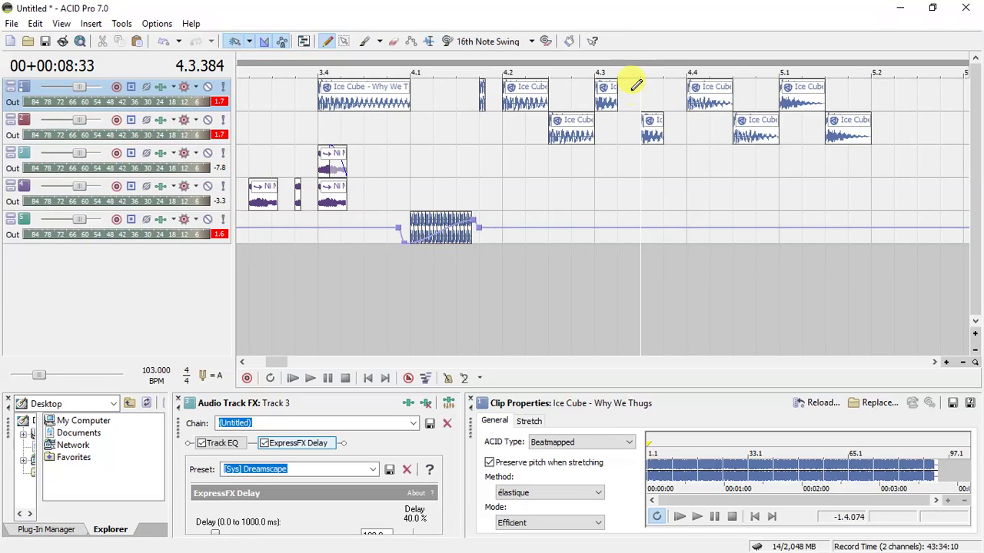
- Split track 1's slice at 5.1.192 and track 2's slice at 5.1.576, and delete the second half of each
click(808, 97)
key(s)
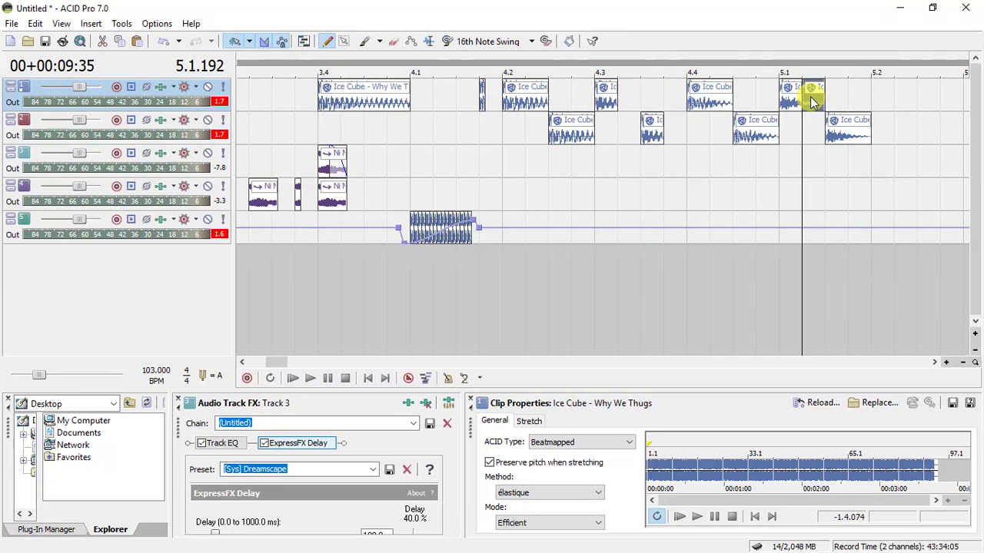
click(841, 126)
key(s)
key(Delete)
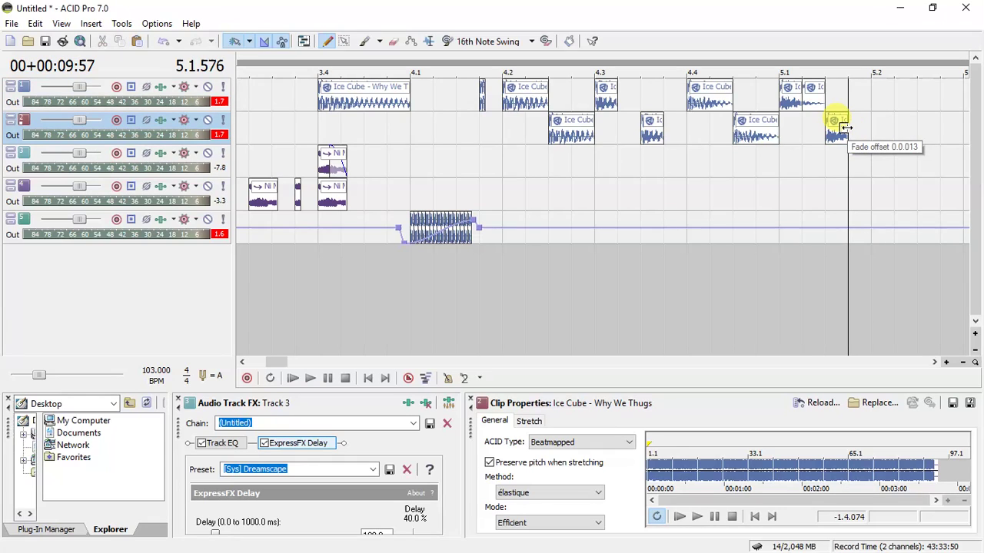
click(817, 96)
key(Delete)
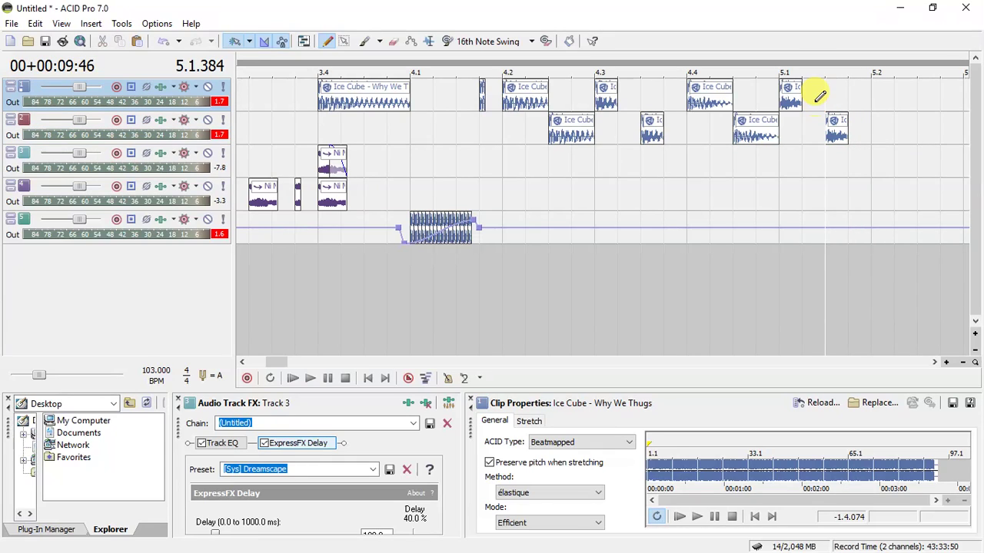
- Play the section from 3.4.000 twice to check the shortened slices
click(321, 131)
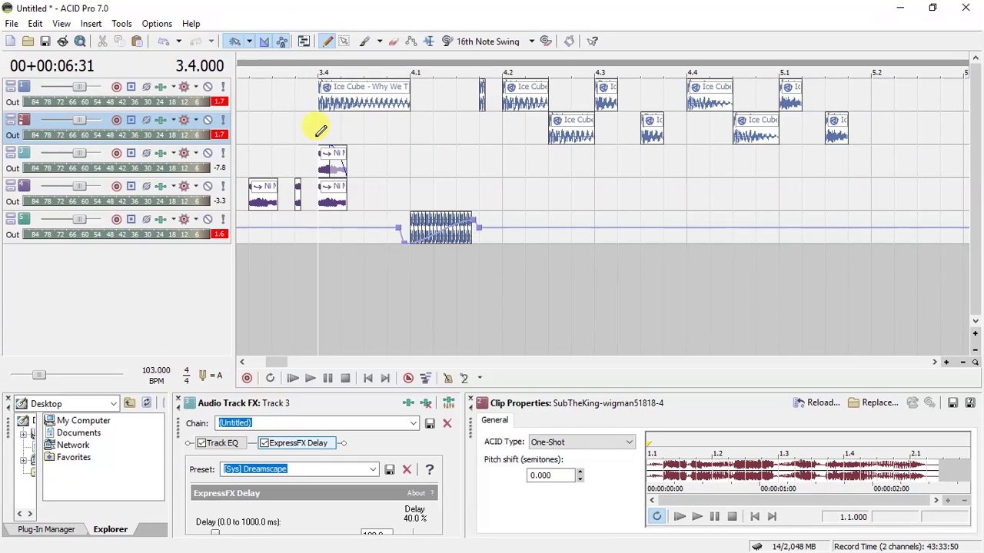
key(space)
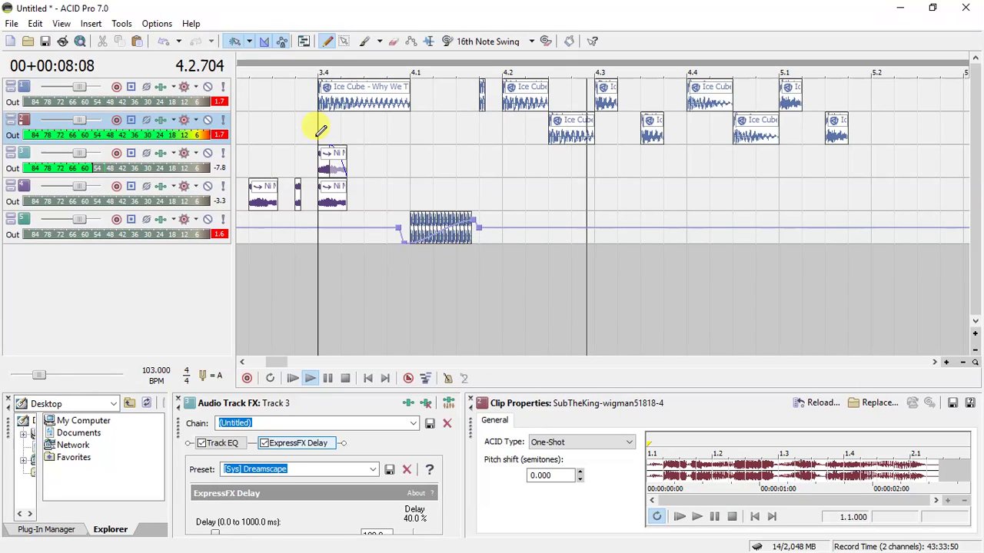
key(space)
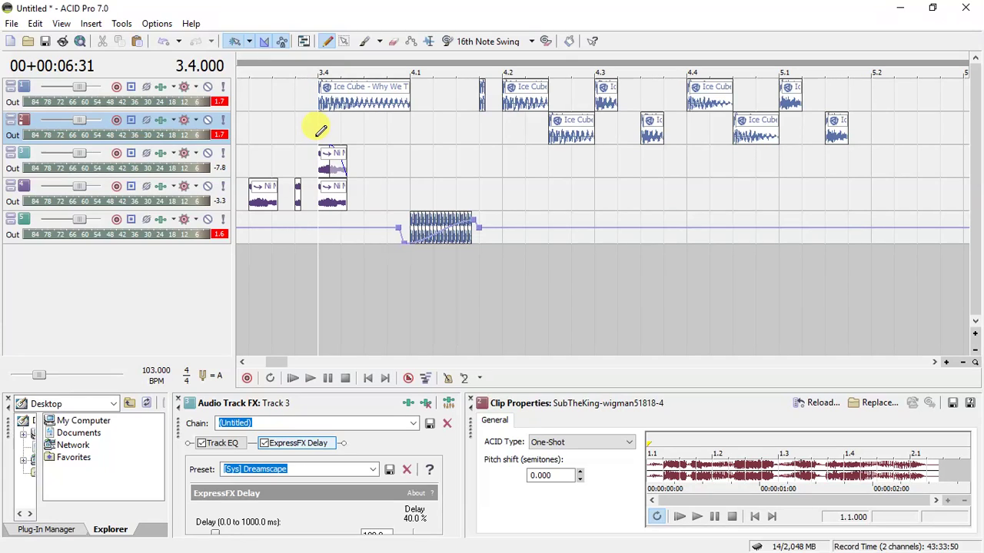
key(space)
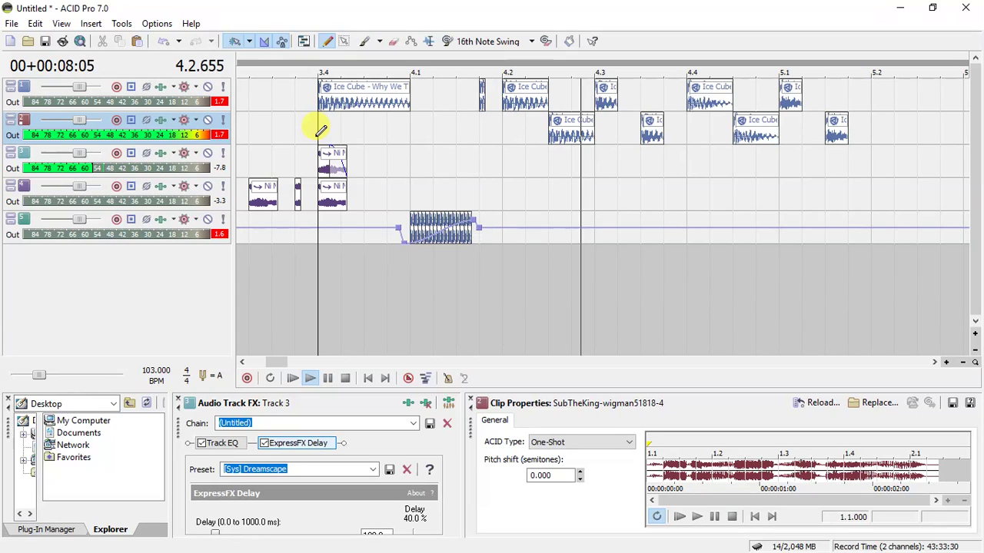
key(space)
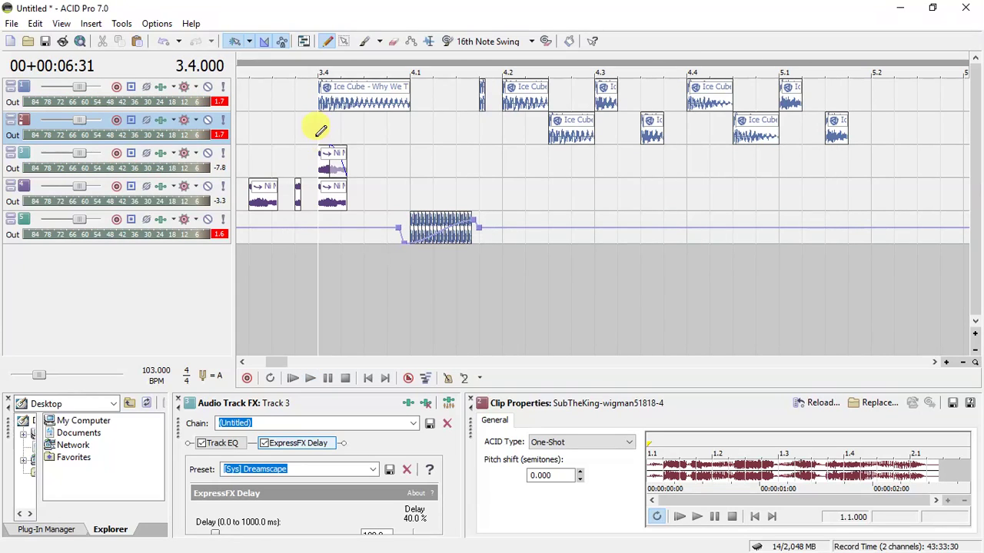
- Draw a new song event on track 1 starting at 5.2.000 and extend it to about 6.4.000
click(505, 94)
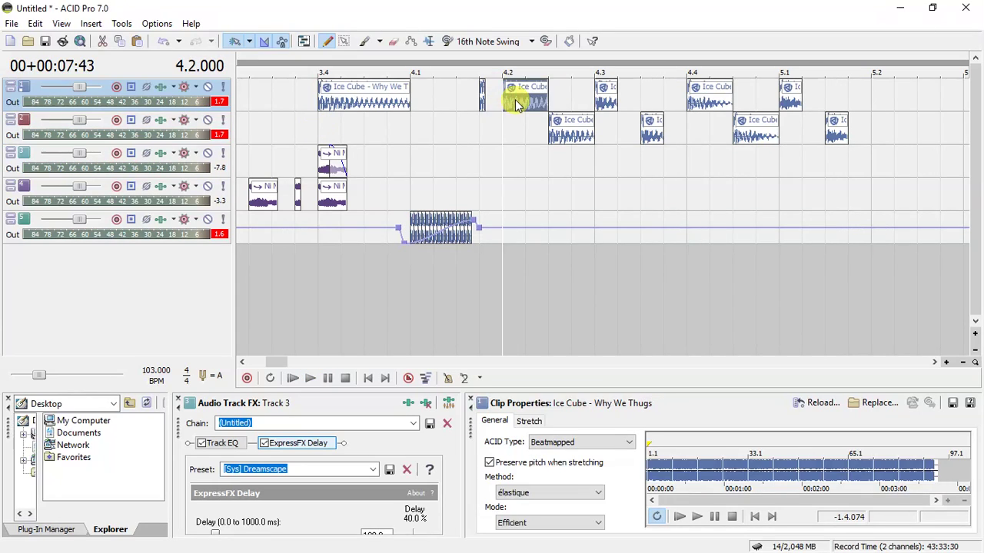
click(884, 94)
drag(915, 99, 970, 100)
scroll(513, 183, down, 4)
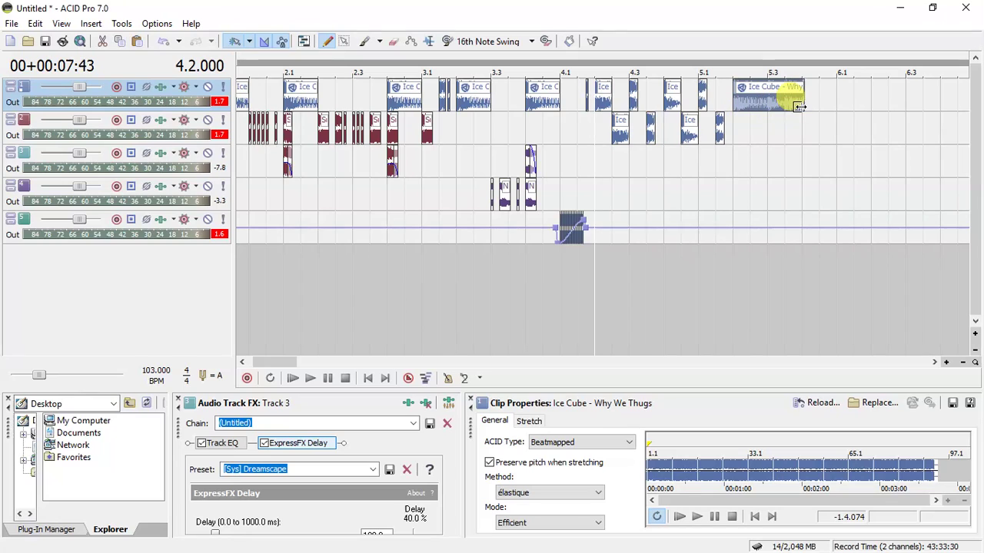
drag(803, 104, 938, 103)
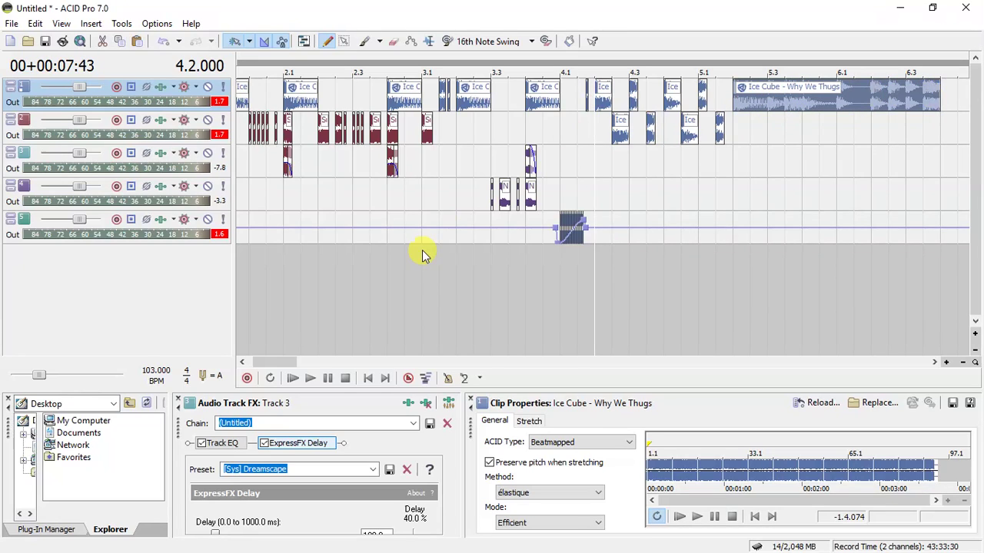
- Play the whole arrangement from the project start, then place the cursor at 5.2.000
click(369, 378)
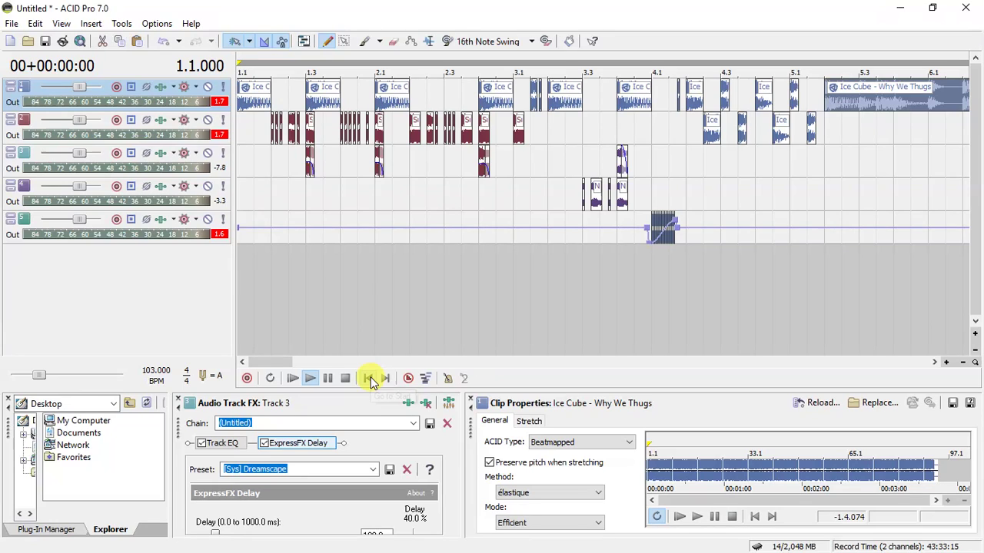
key(space)
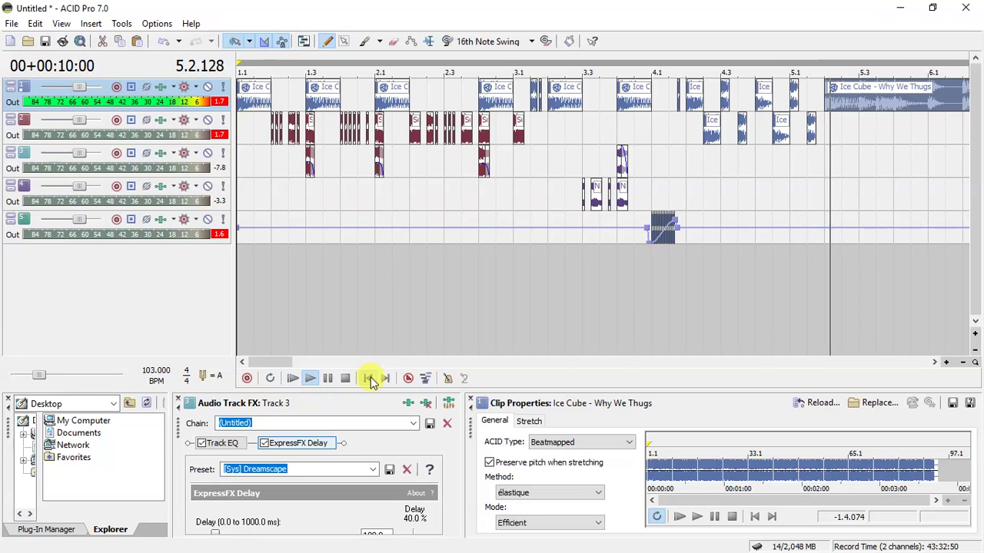
click(832, 114)
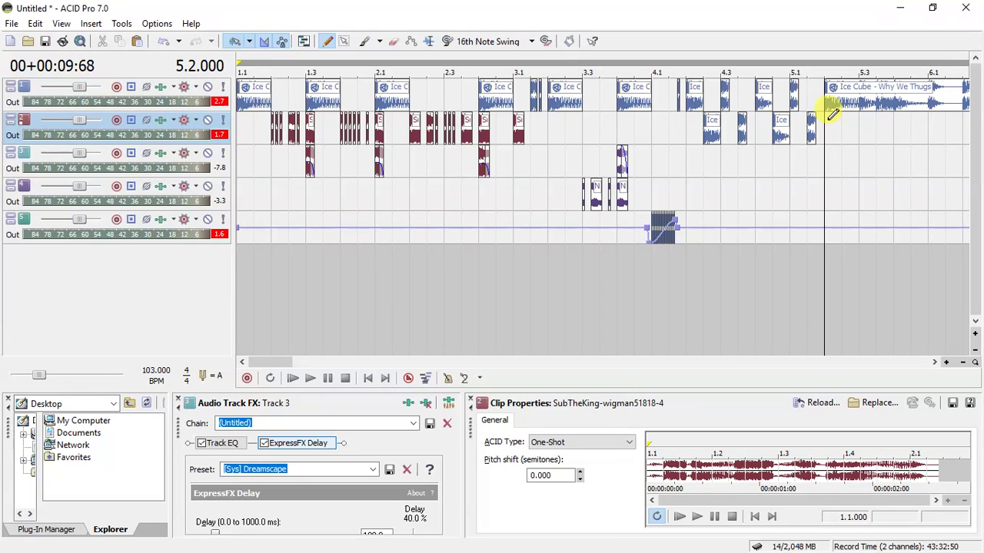
key(super)
click(388, 547)
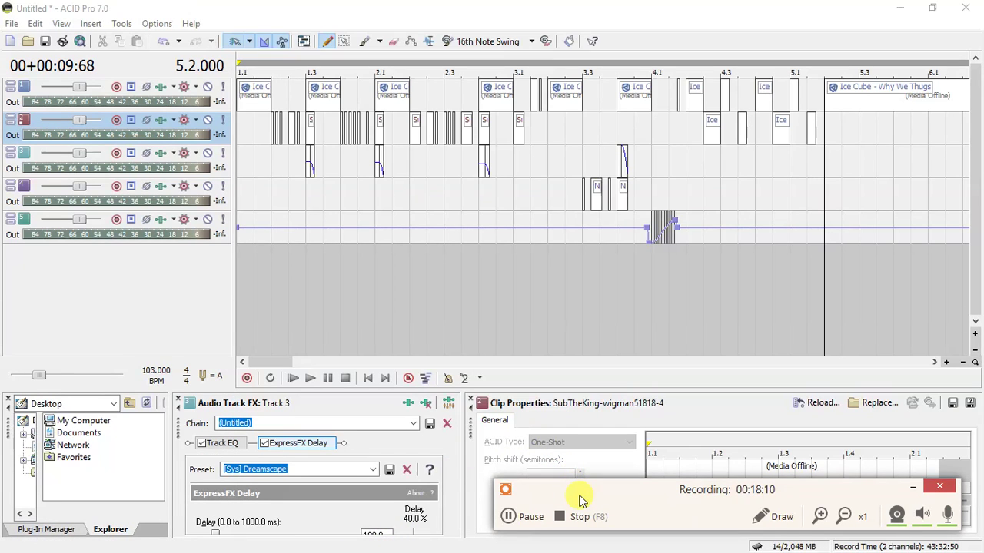
click(655, 191)
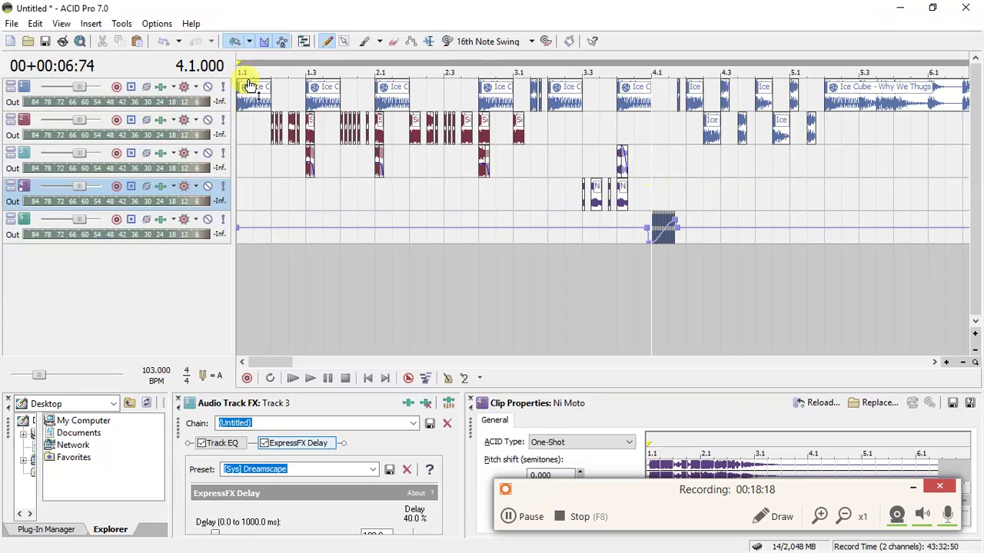
click(273, 174)
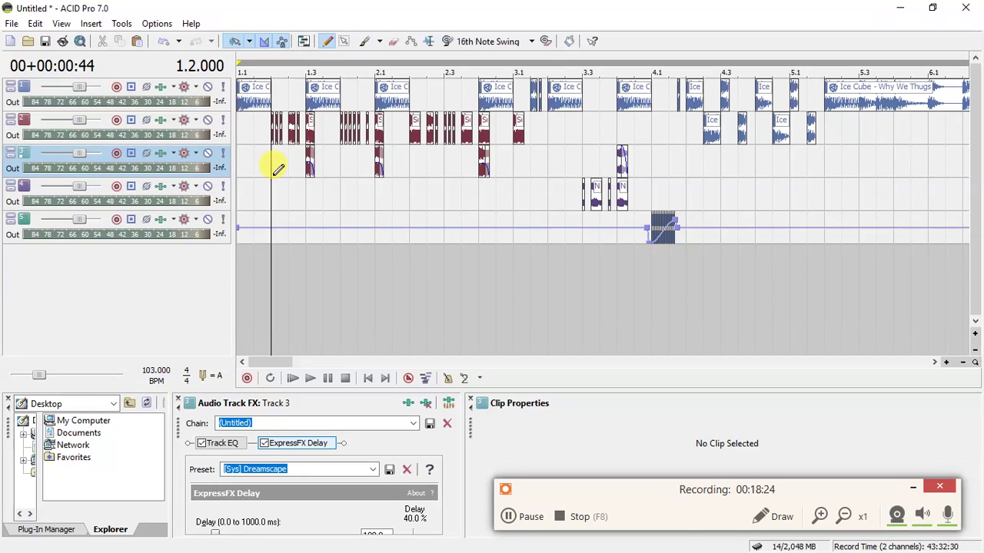